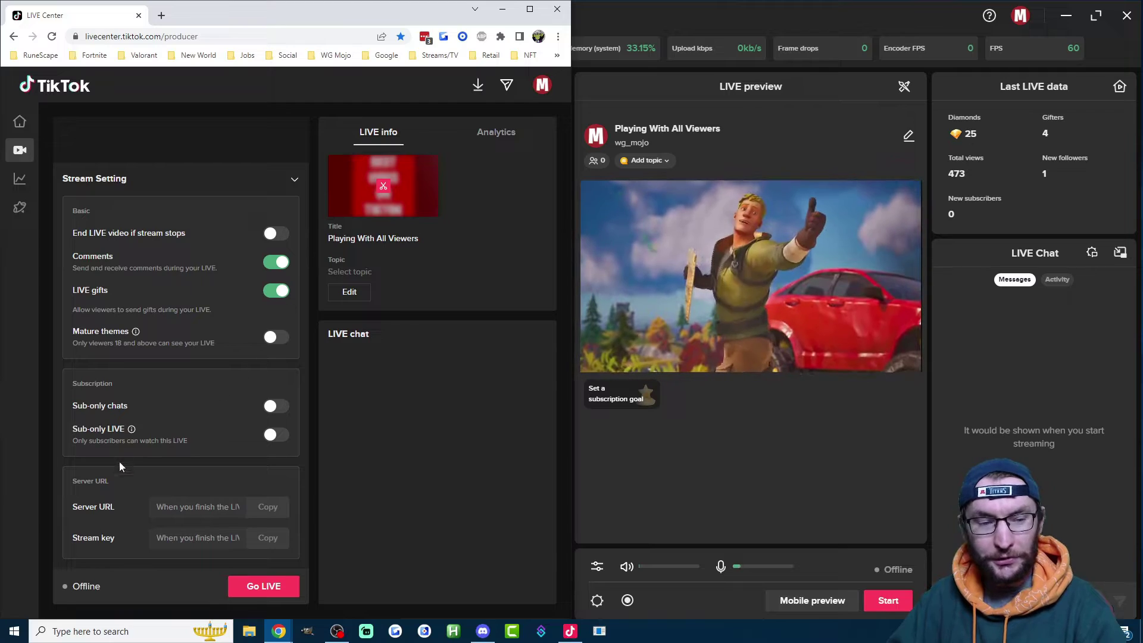
{"action": "left_click_drag", "start_coordinate": [120, 464], "coordinate": [288, 548]}
{"action": "left_click", "coordinate": [751, 11]}
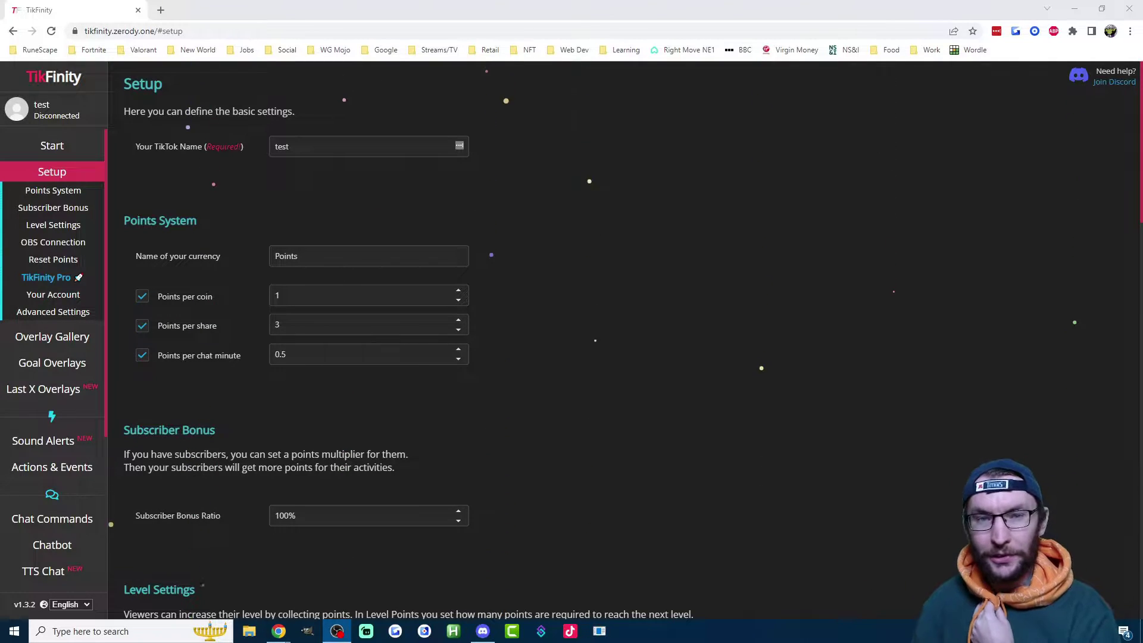
Open the Actions & Events page and look over its Actions, Events and Overlay Screen Settings sections
{"action": "double_click", "coordinate": [282, 146]}
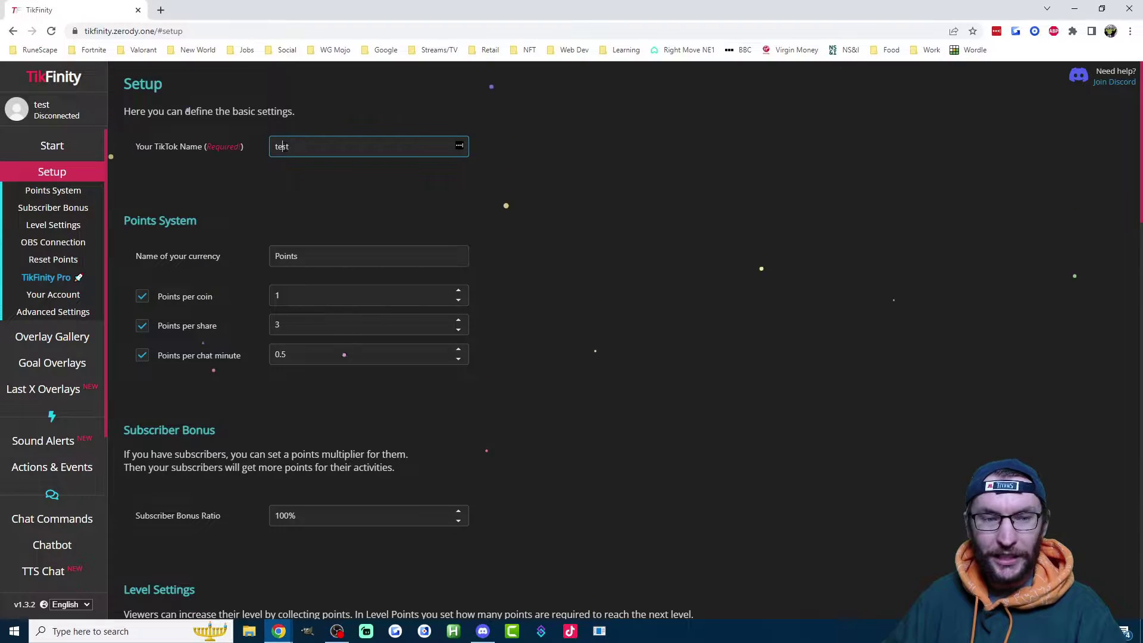
{"action": "left_click", "coordinate": [62, 467]}
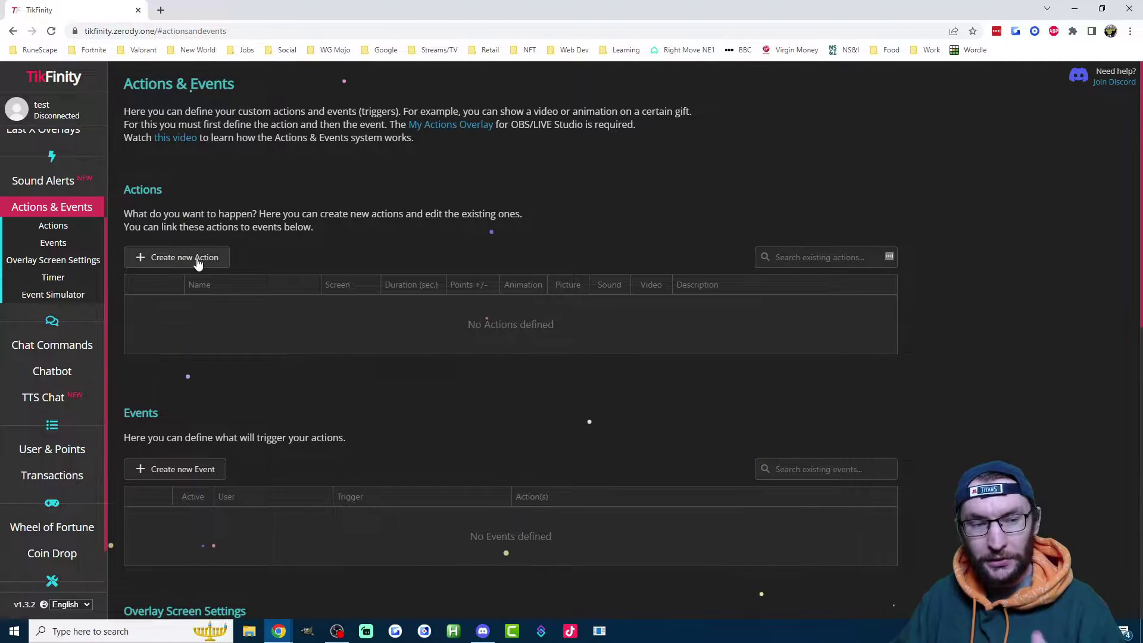
{"action": "scroll", "coordinate": [228, 285], "scroll_direction": "down", "scroll_amount": 1}
{"action": "scroll", "coordinate": [179, 349], "scroll_direction": "down", "scroll_amount": 4}
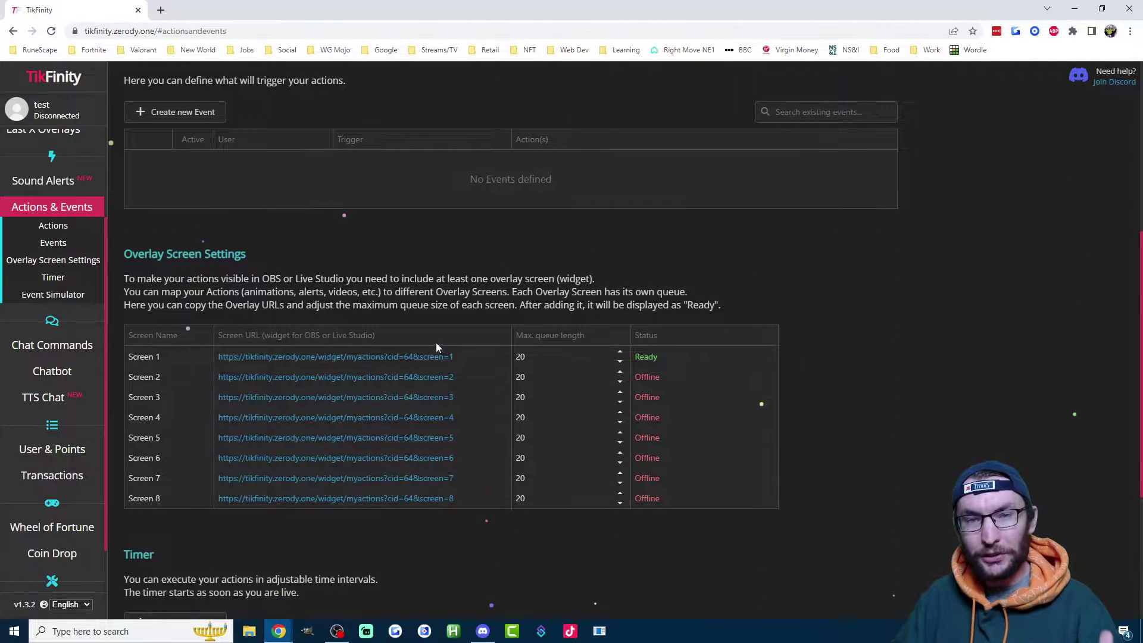
{"action": "scroll", "coordinate": [512, 319], "scroll_direction": "up", "scroll_amount": 5}
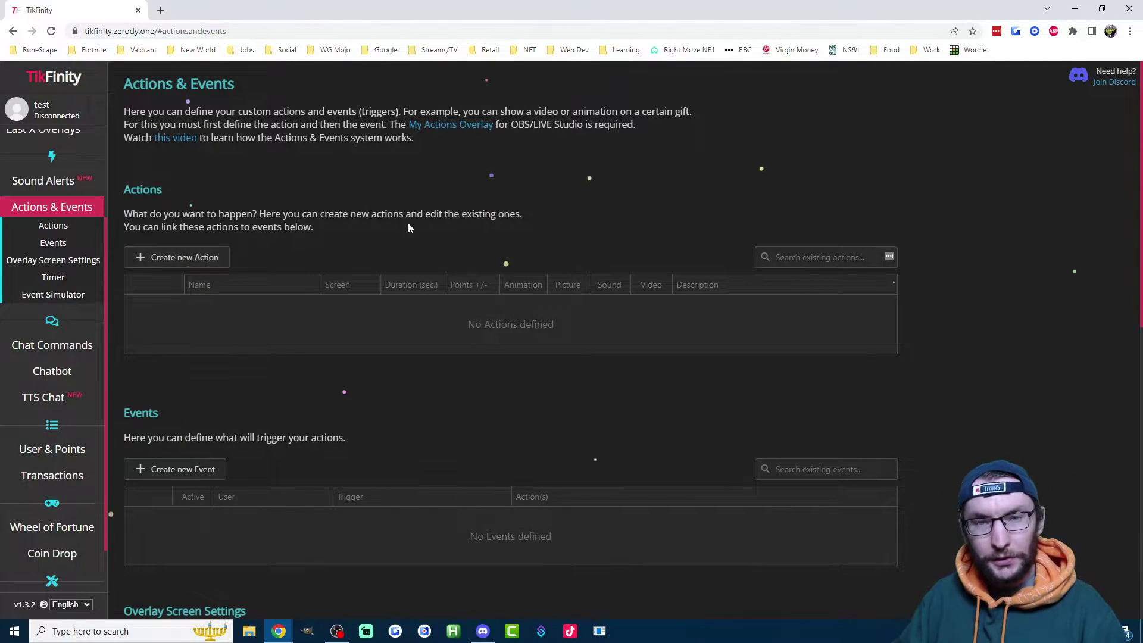
Create a new action and name it "New Gift"
{"action": "left_click", "coordinate": [200, 263]}
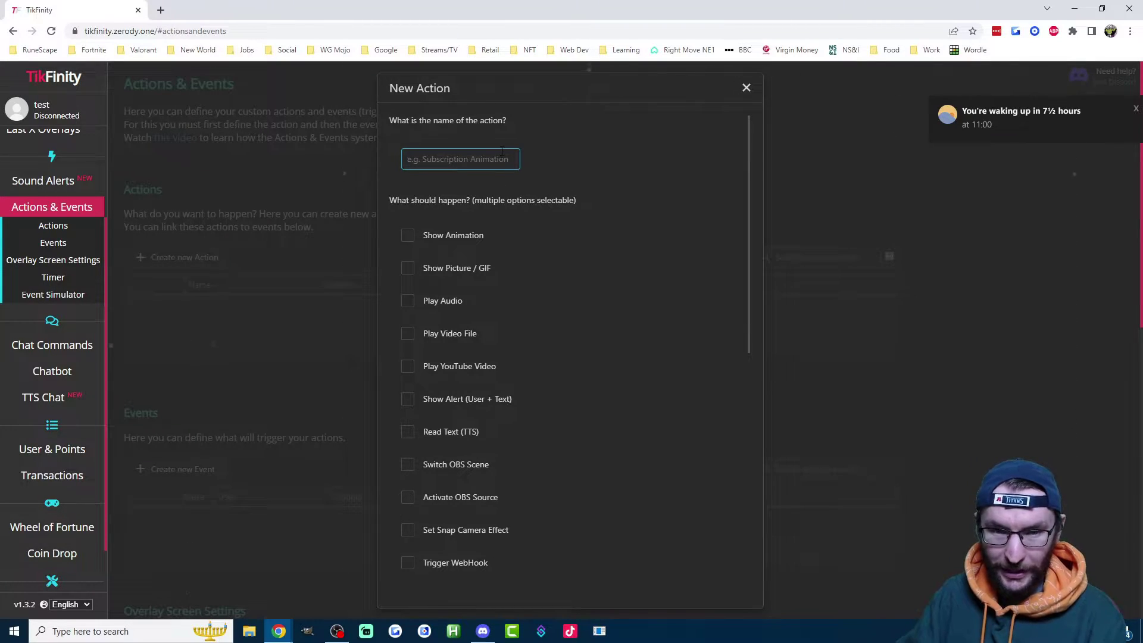
{"action": "type", "text": "NEw"}
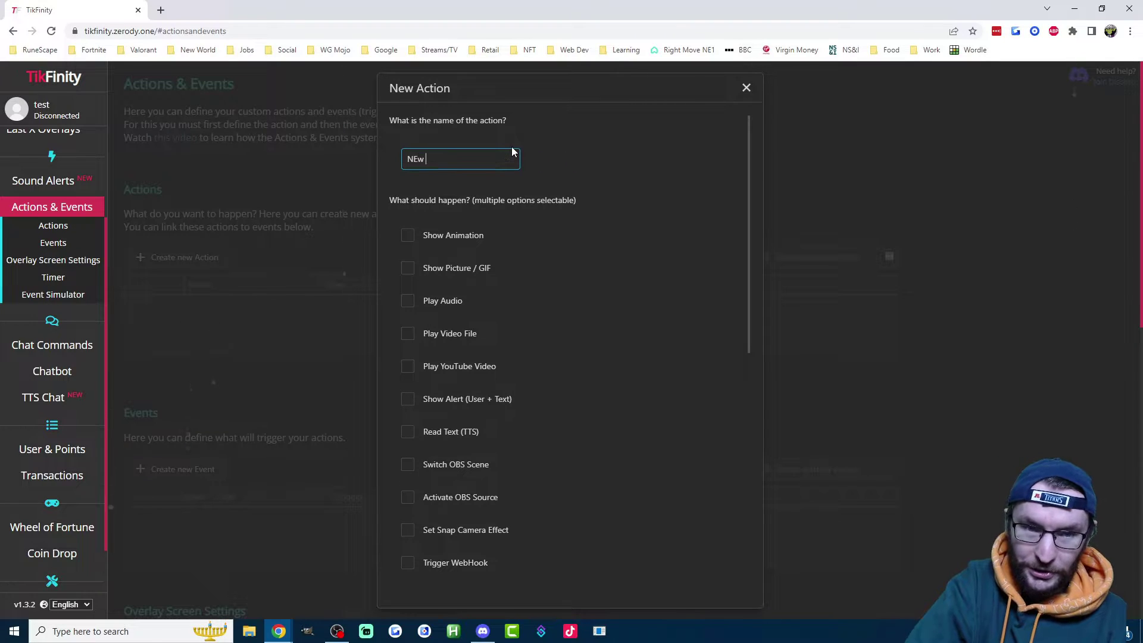
{"action": "key", "text": "BackSpace"}
{"action": "key", "text": "BackSpace"}
{"action": "key", "text": "BackSpace"}
{"action": "type", "text": "ew fol"}
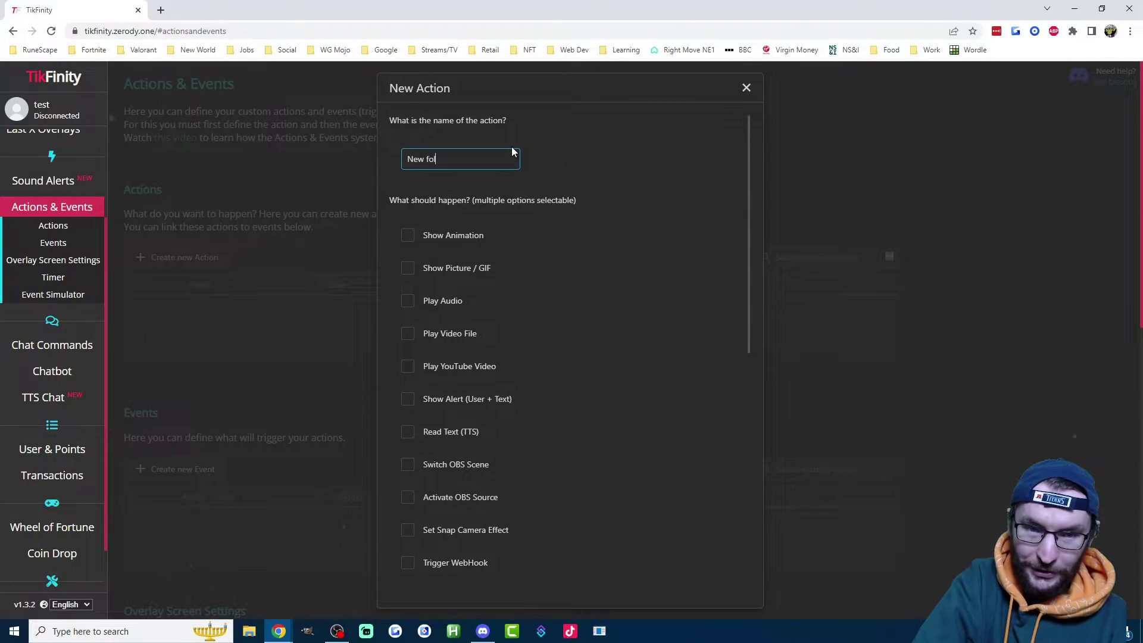
{"action": "type", "text": "lowe"}
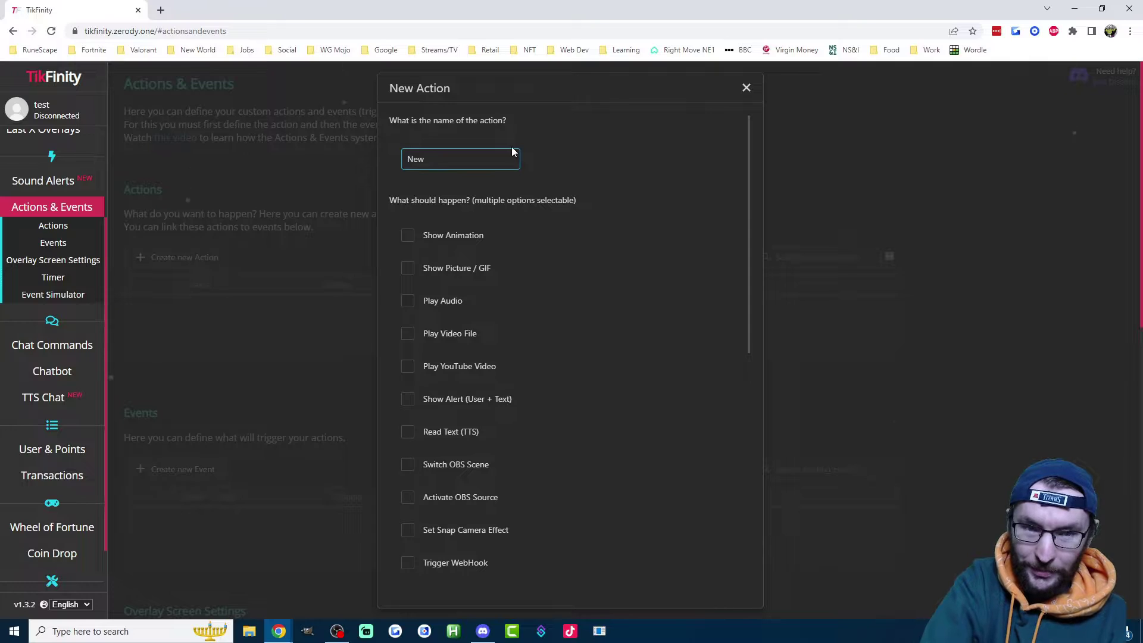
{"action": "type", "text": "Gift"}
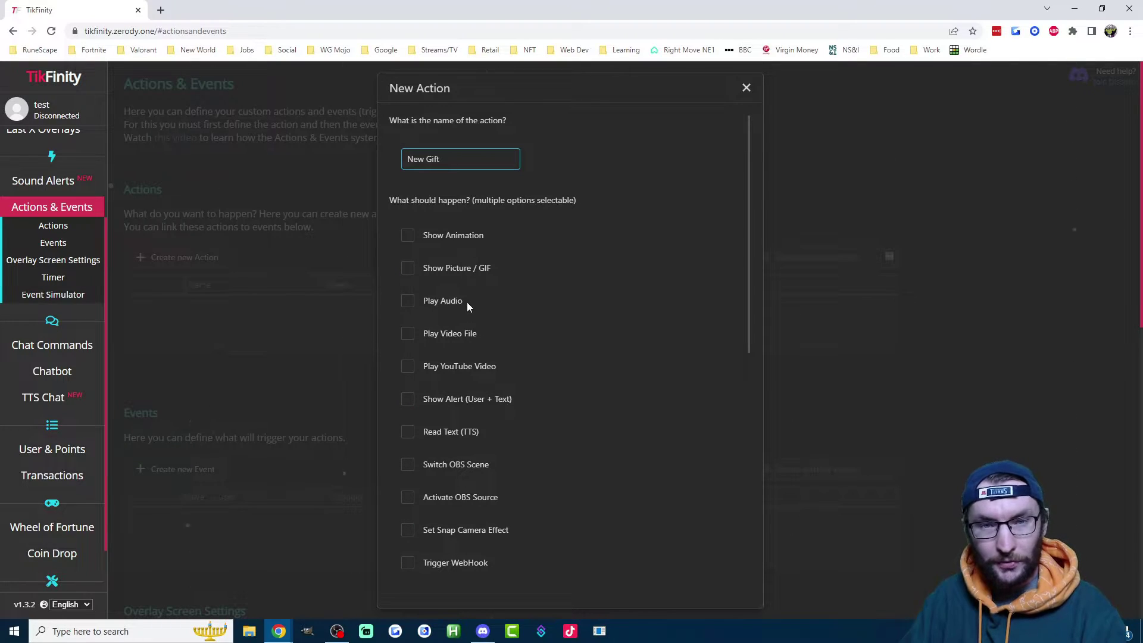
Enable Show Animation for the action and choose the "well done" general animation
{"action": "left_click", "coordinate": [463, 238]}
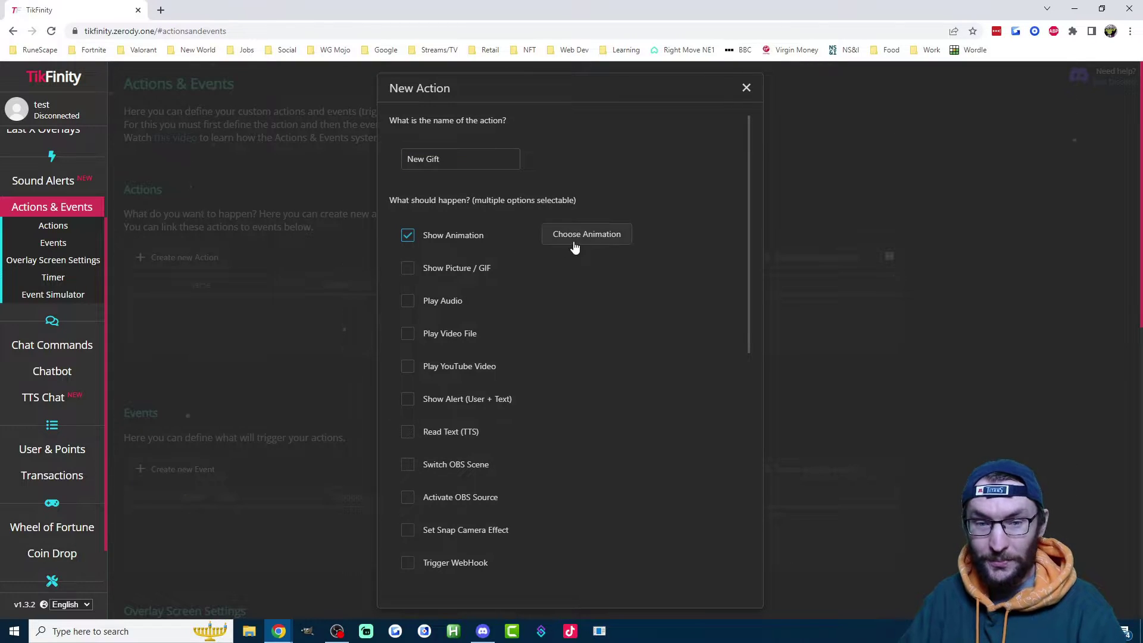
{"action": "left_click", "coordinate": [585, 239]}
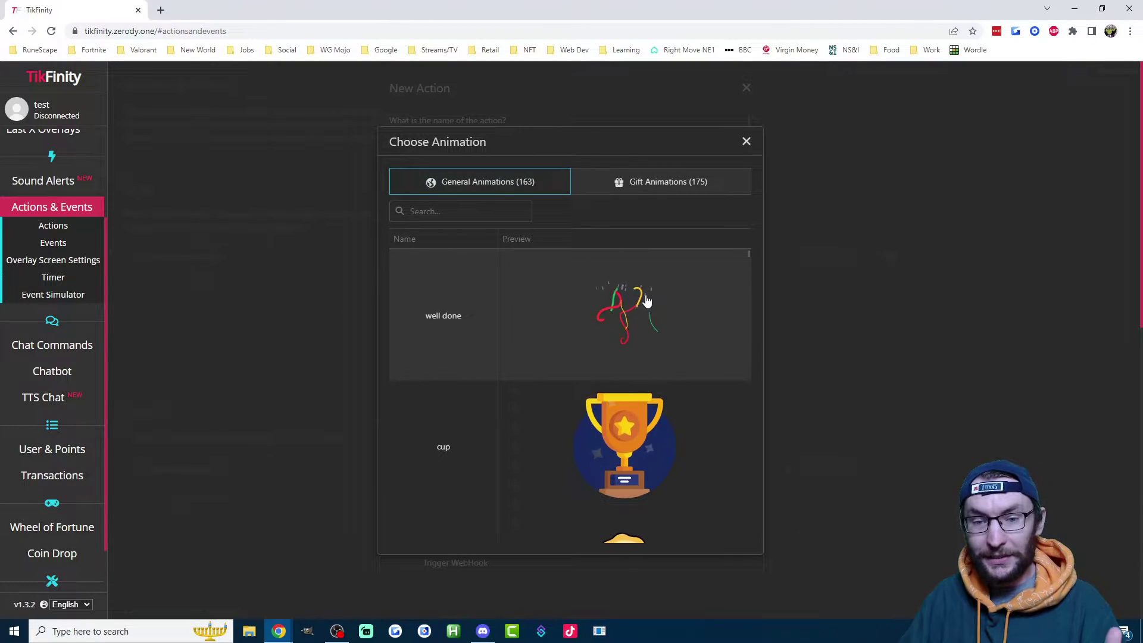
{"action": "left_click", "coordinate": [616, 316]}
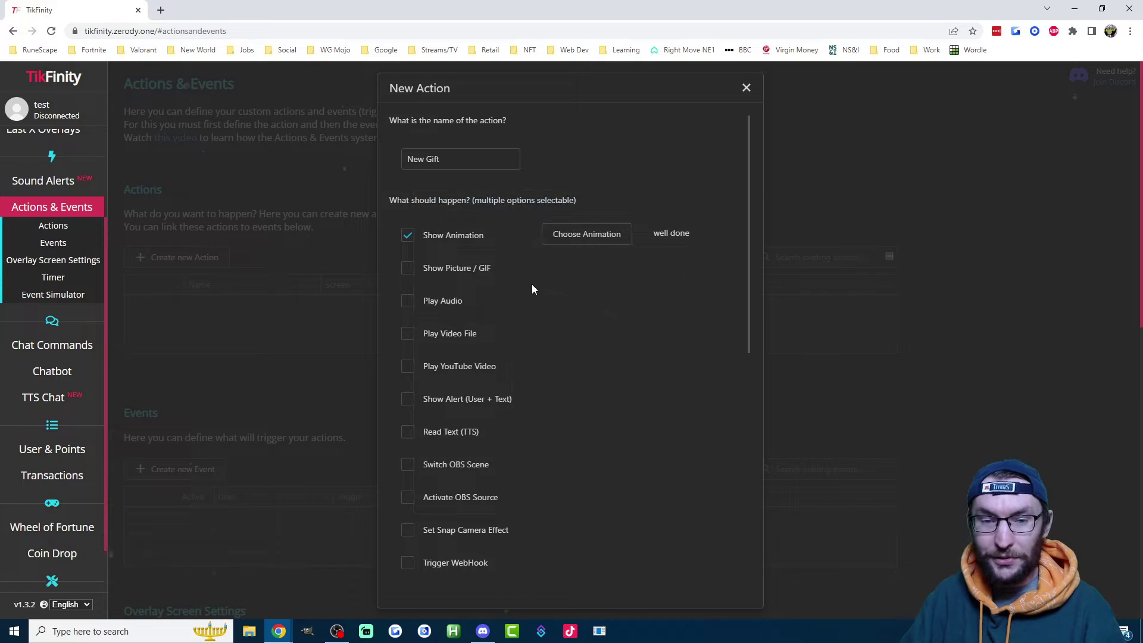
Enable Show Alert (User + Text) and enter the alert text "Thanks for the follow"
{"action": "left_click", "coordinate": [428, 407]}
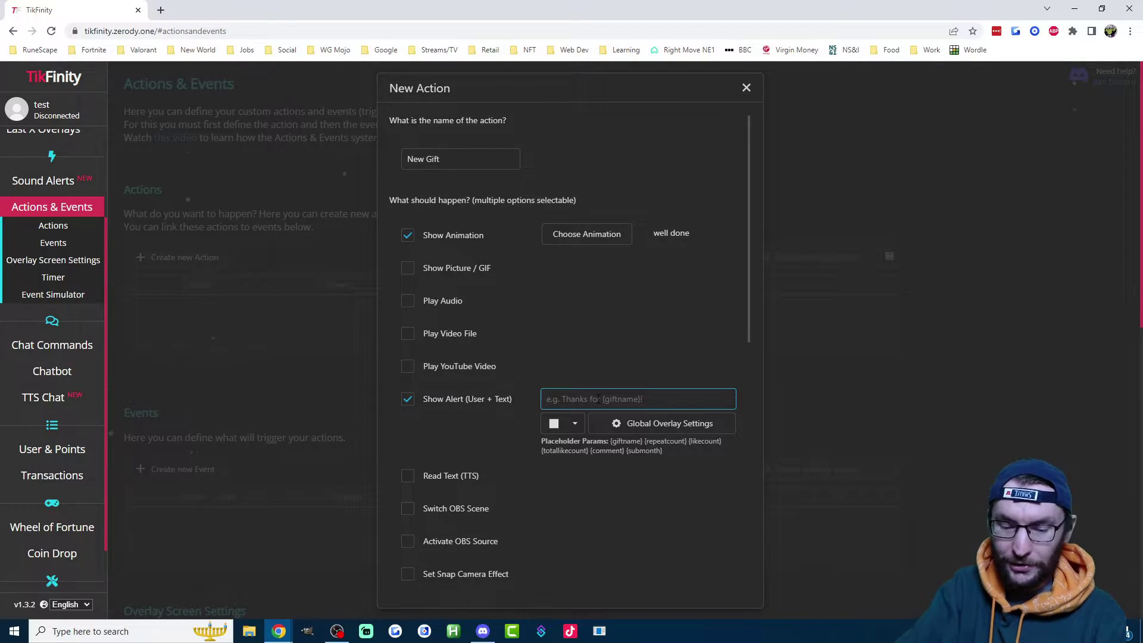
{"action": "type", "text": "Thanks "}
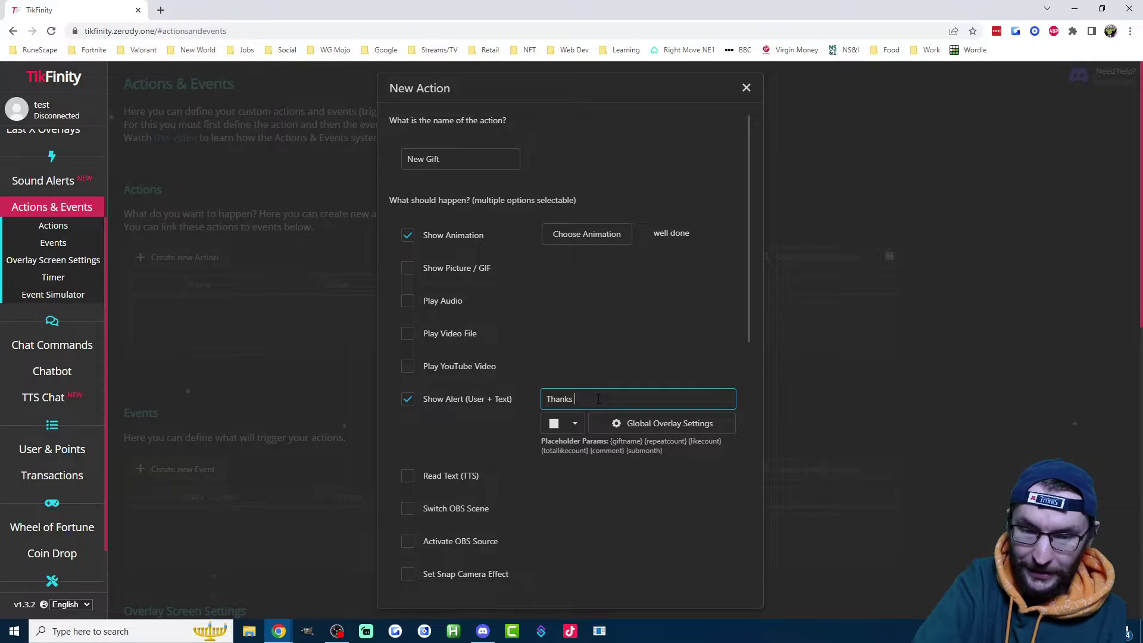
{"action": "type", "text": "for the follow"}
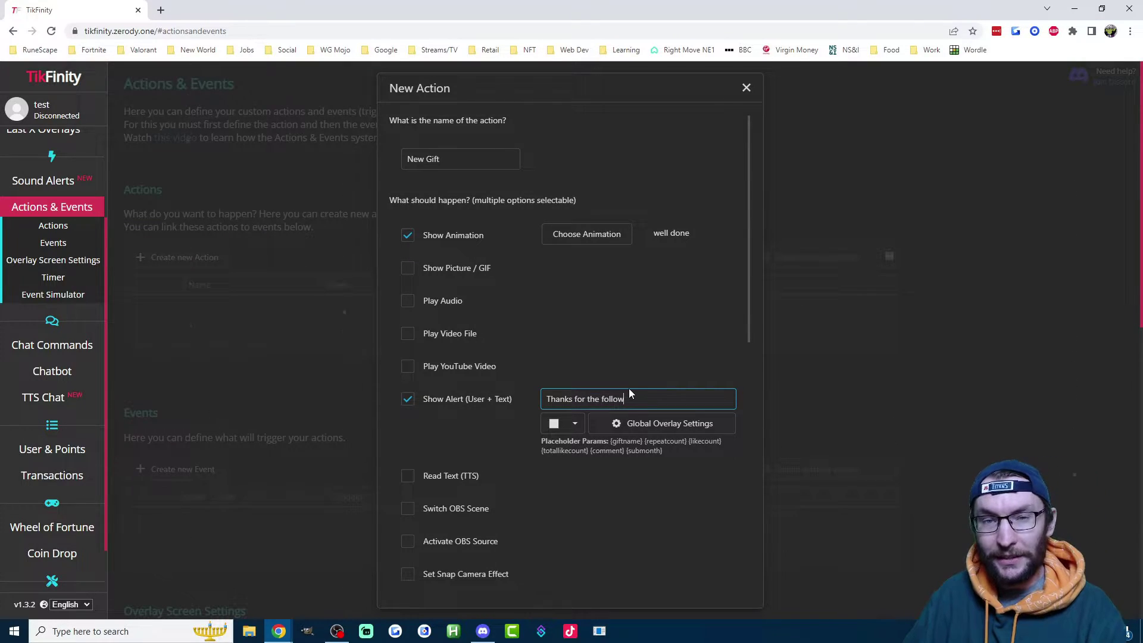
Change the alert text to "Thanks for the {submonth} month sub!" using the subscription month placeholder
{"action": "left_click_drag", "start_coordinate": [663, 451], "coordinate": [629, 451]}
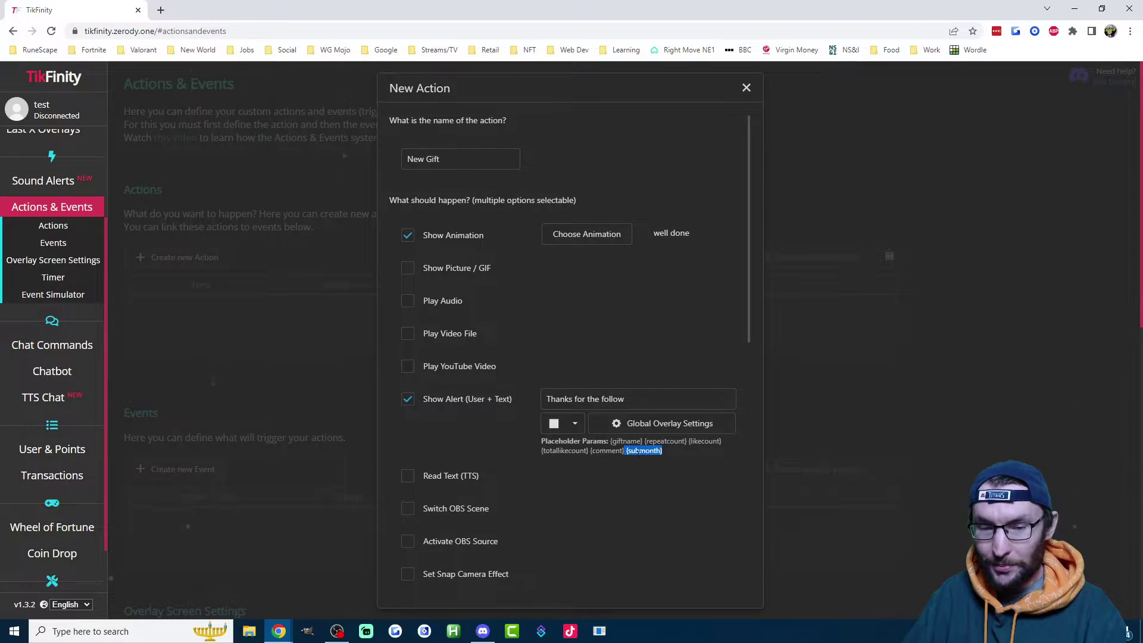
{"action": "right_click", "coordinate": [642, 452]}
{"action": "left_click", "coordinate": [657, 462]}
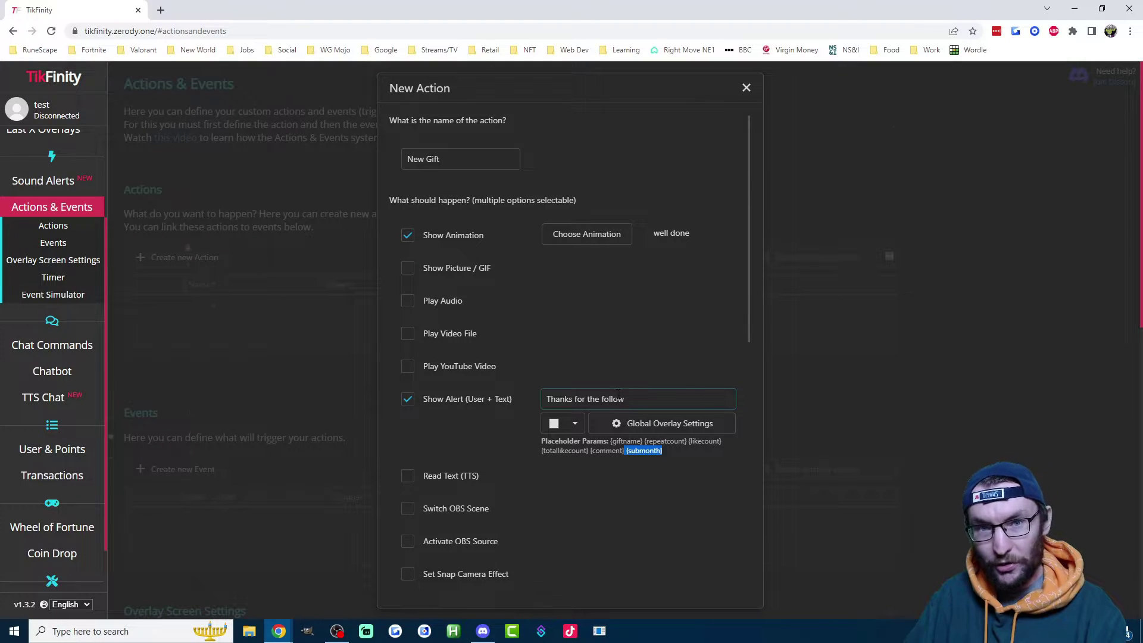
{"action": "left_click", "coordinate": [607, 399]}
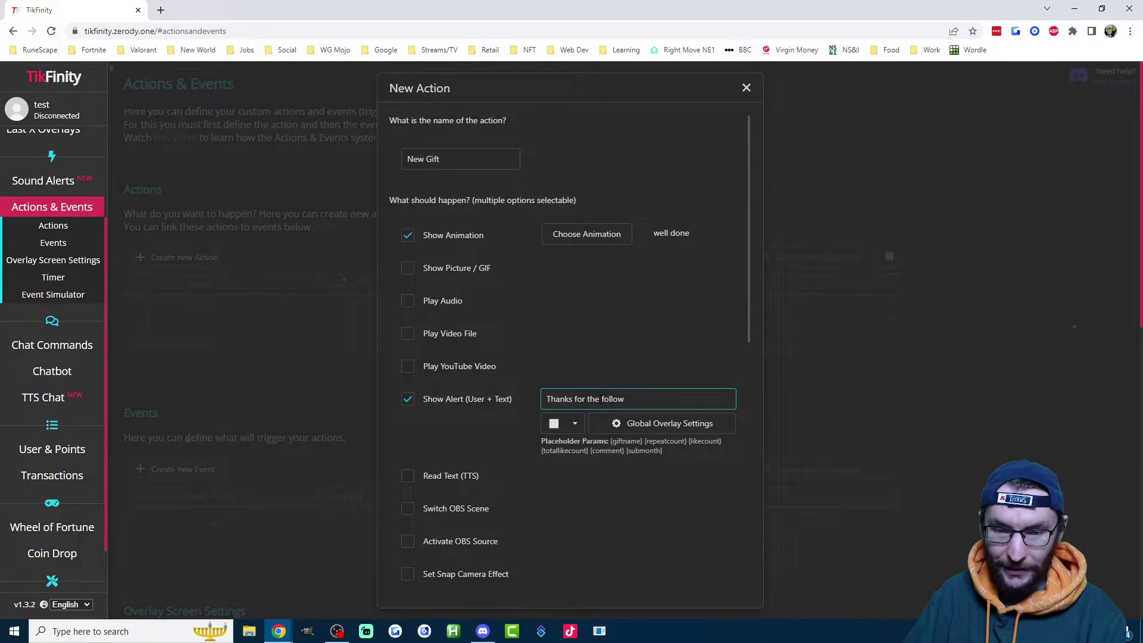
{"action": "double_click", "coordinate": [611, 398]}
{"action": "key", "text": "BackSpace"}
{"action": "key", "text": "ctrl+v"}
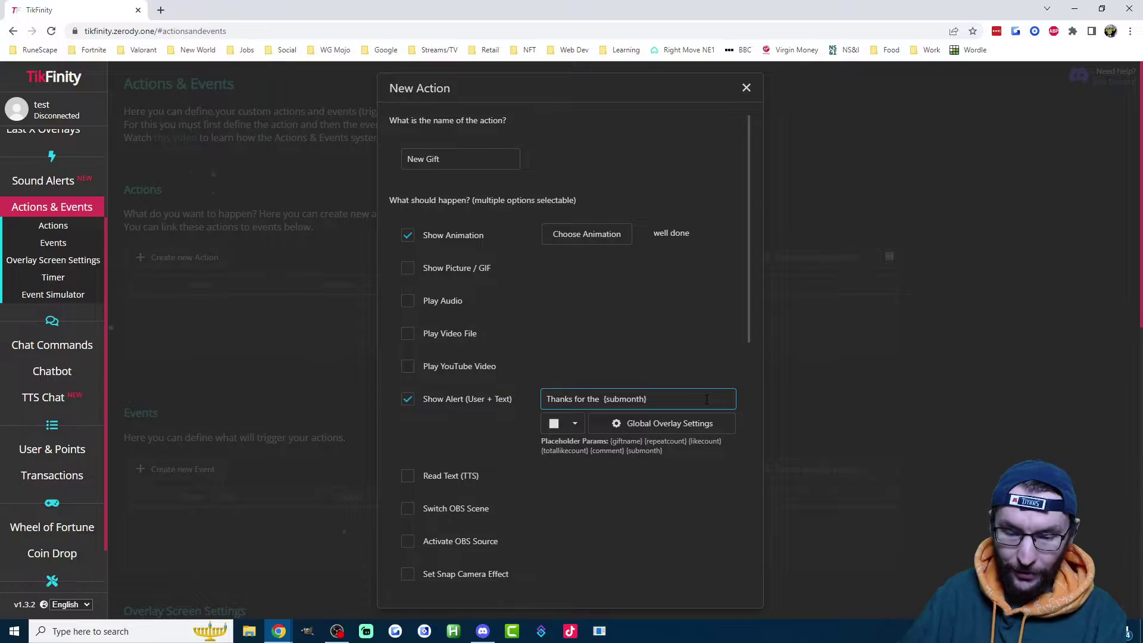
{"action": "type", "text": "sub!"}
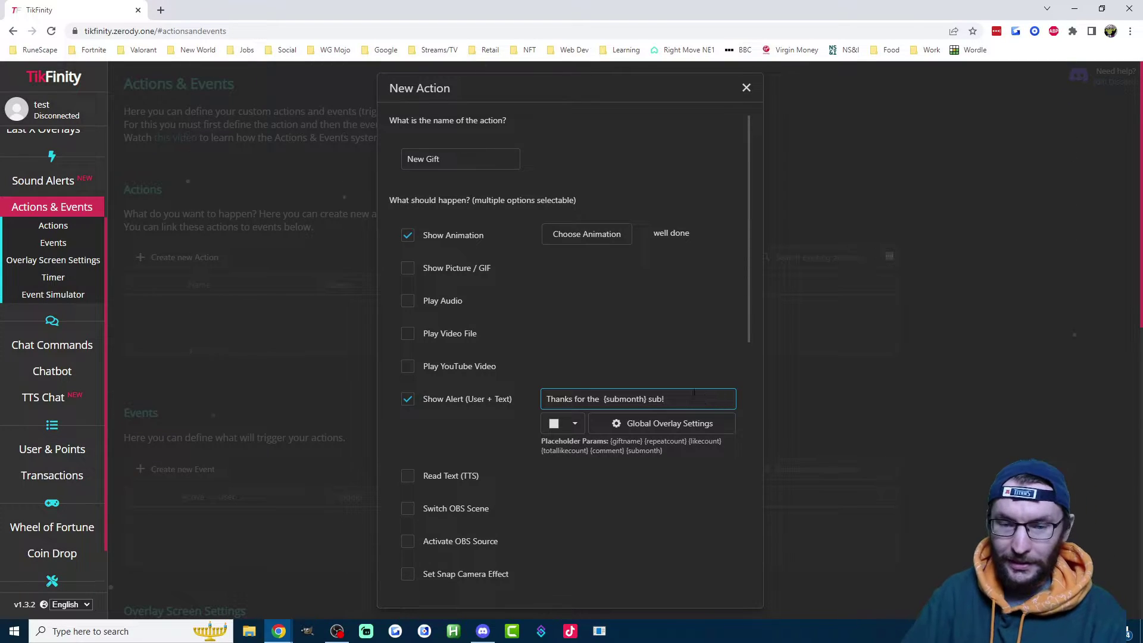
{"action": "key", "text": "BackSpace"}
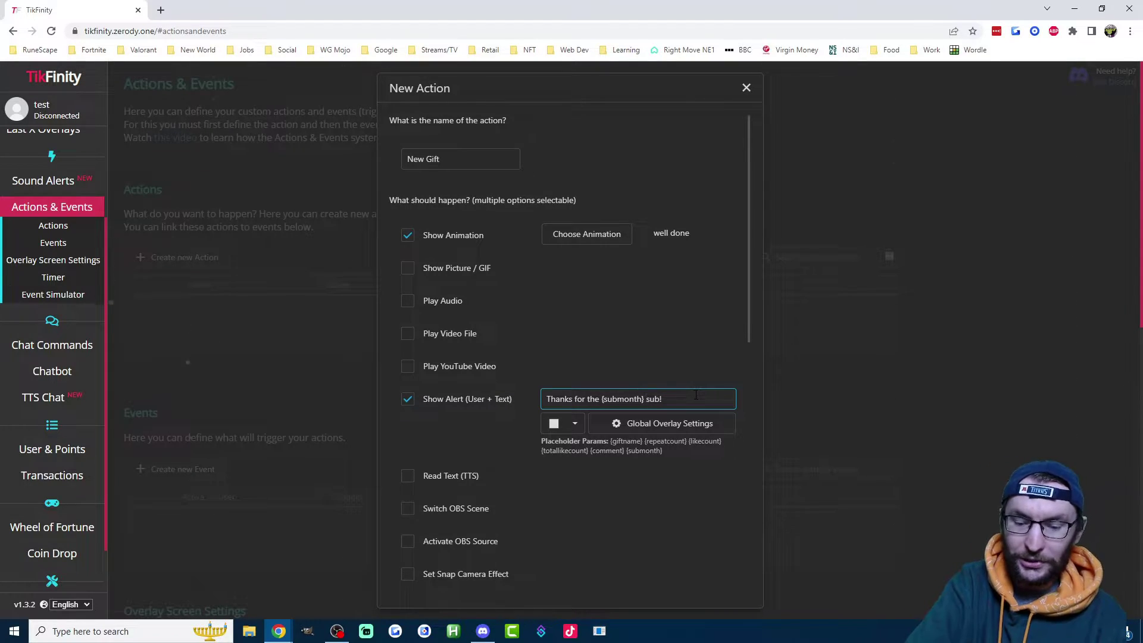
{"action": "type", "text": "month"}
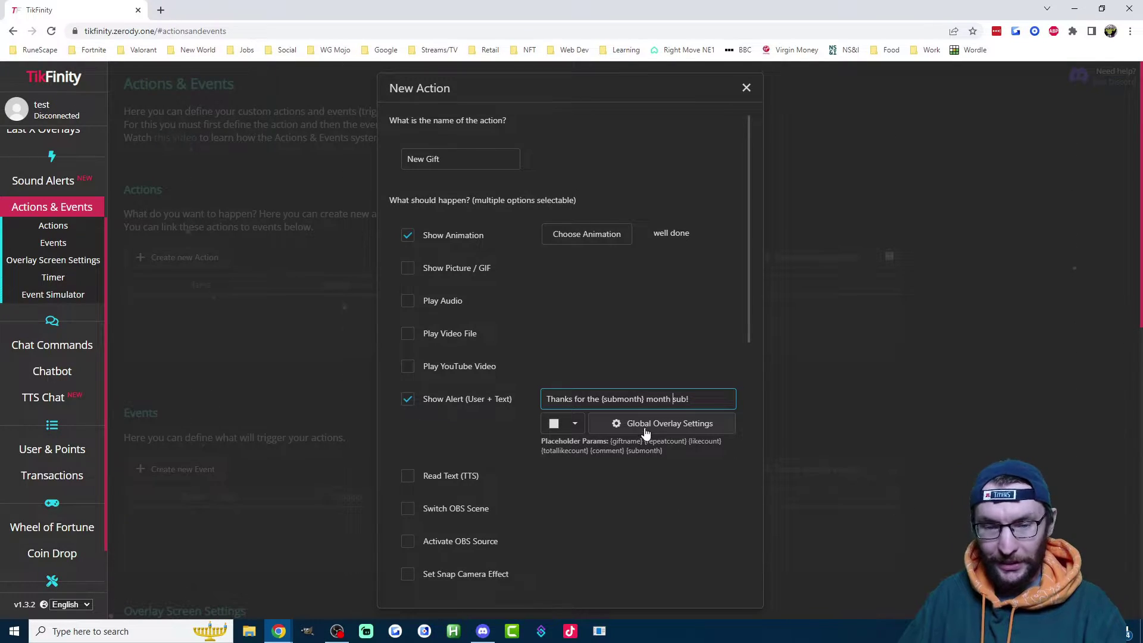
Replace the alert text with "thanks for {repeatcount} {giftname}!"
{"action": "left_click_drag", "start_coordinate": [610, 441], "coordinate": [684, 442]}
{"action": "left_click_drag", "start_coordinate": [692, 398], "coordinate": [548, 399]}
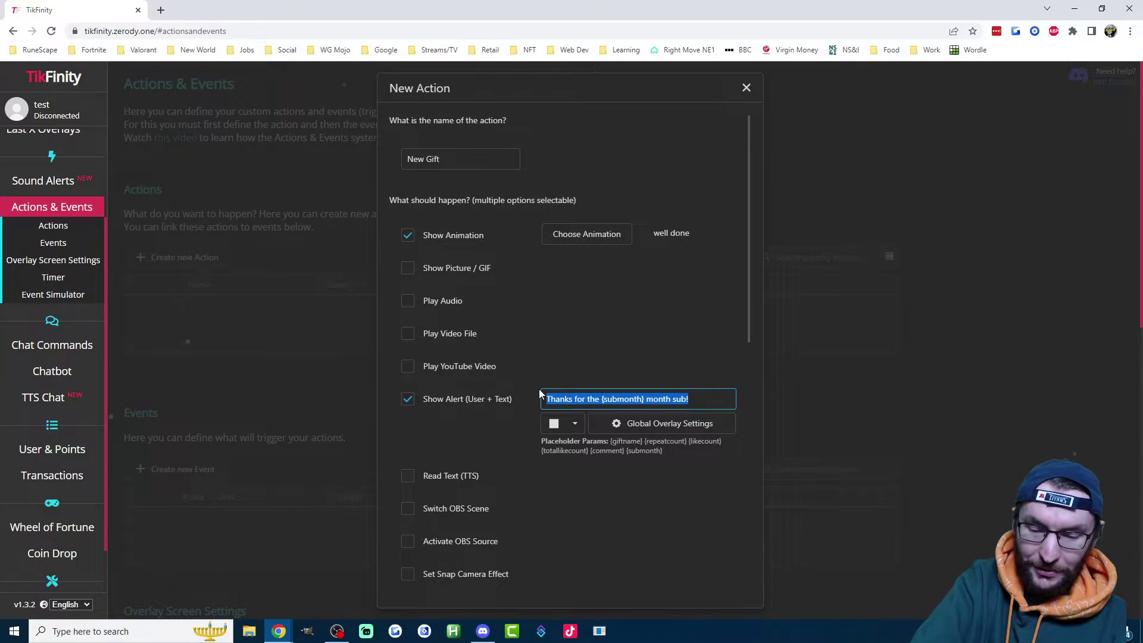
{"action": "type", "text": "thanks for"}
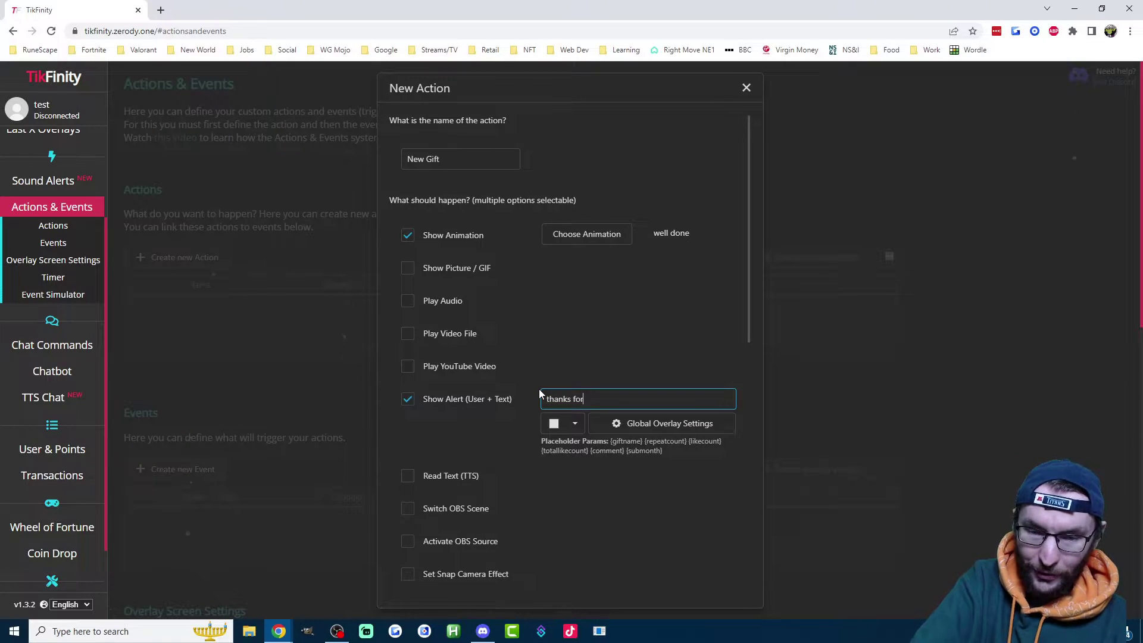
{"action": "type", "text": " {repeat"}
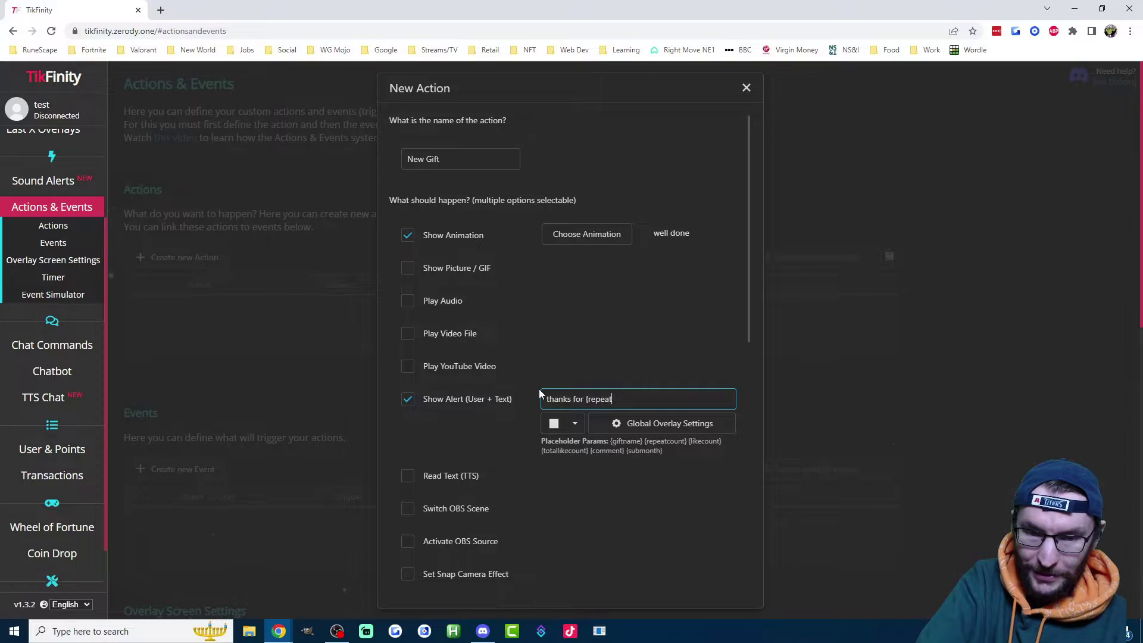
{"action": "type", "text": "count}"}
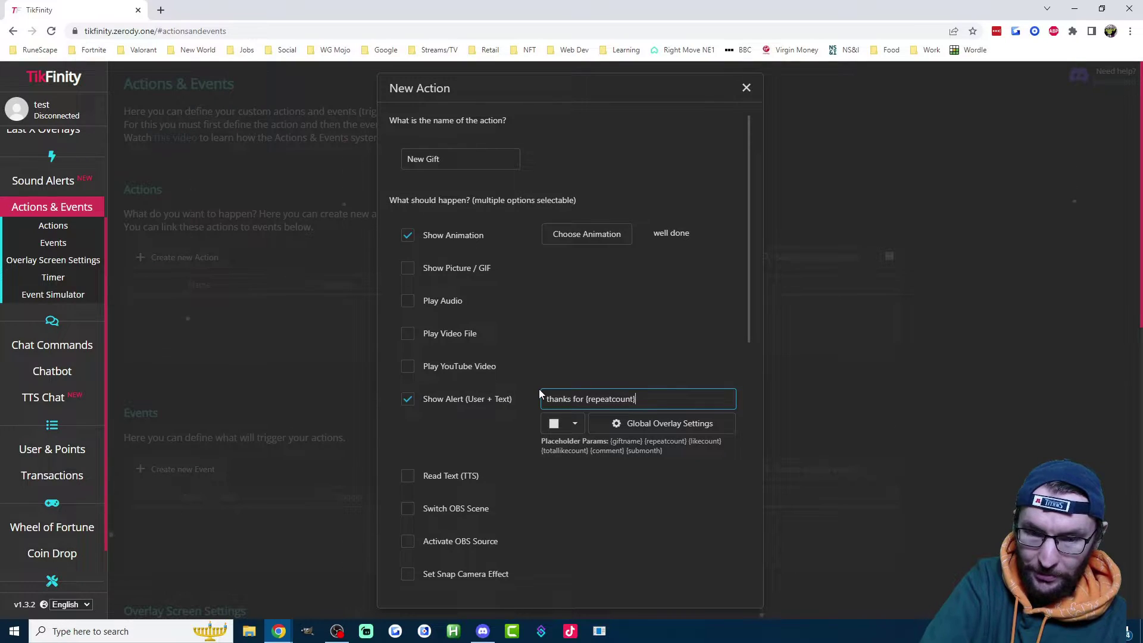
{"action": "type", "text": " {g"}
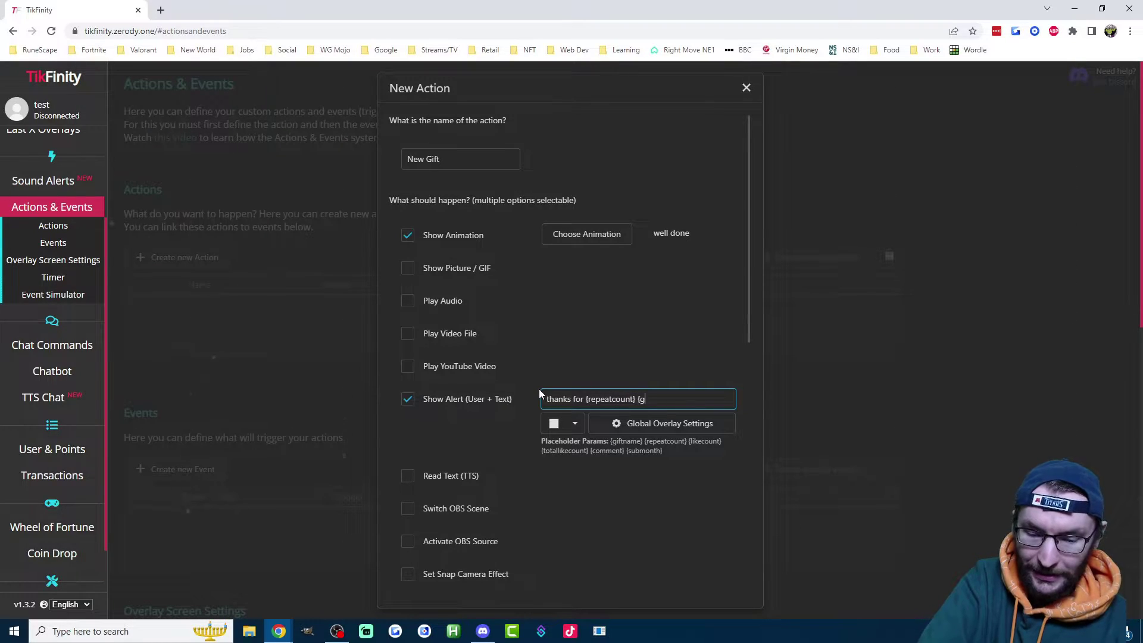
{"action": "type", "text": "iftname}"}
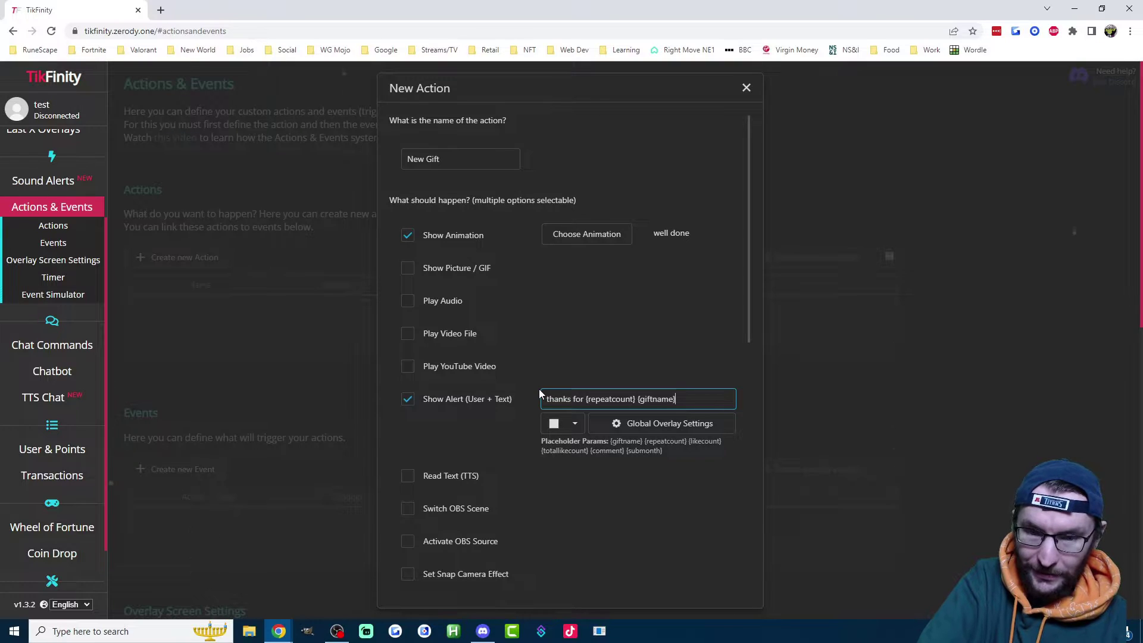
{"action": "type", "text": "!"}
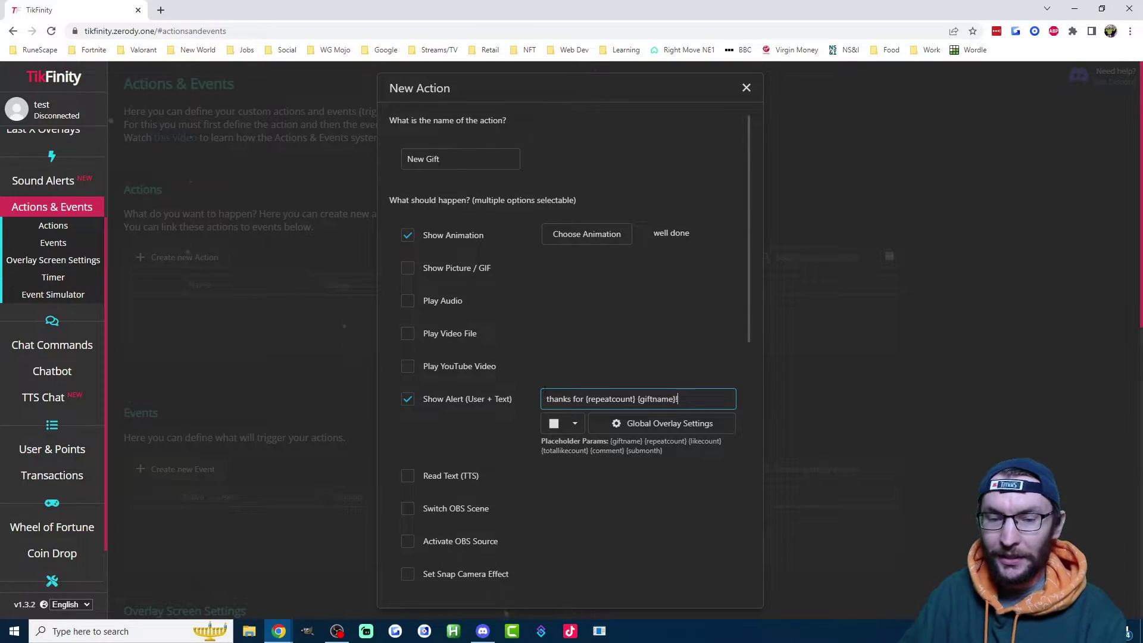
{"action": "double_click", "coordinate": [595, 399]}
{"action": "double_click", "coordinate": [657, 399]}
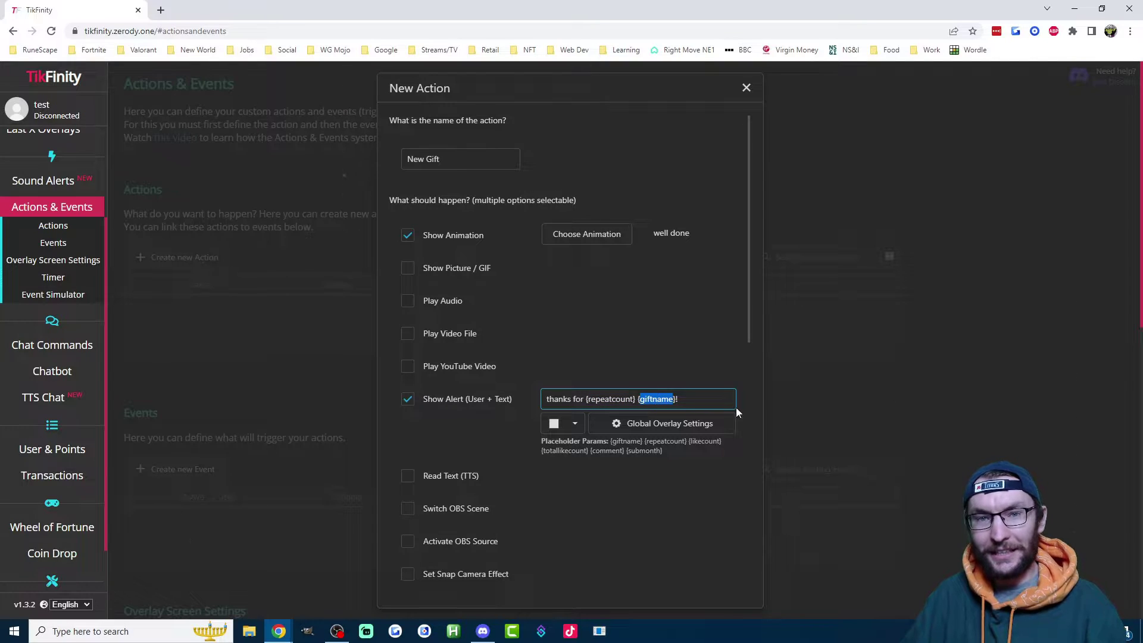
Enable Read Text (TTS) and copy the alert text "thanks for {repeatcount} {giftname}!" into it as the spoken message
{"action": "left_click", "coordinate": [459, 420]}
{"action": "scroll", "coordinate": [458, 417], "scroll_direction": "down", "scroll_amount": 1}
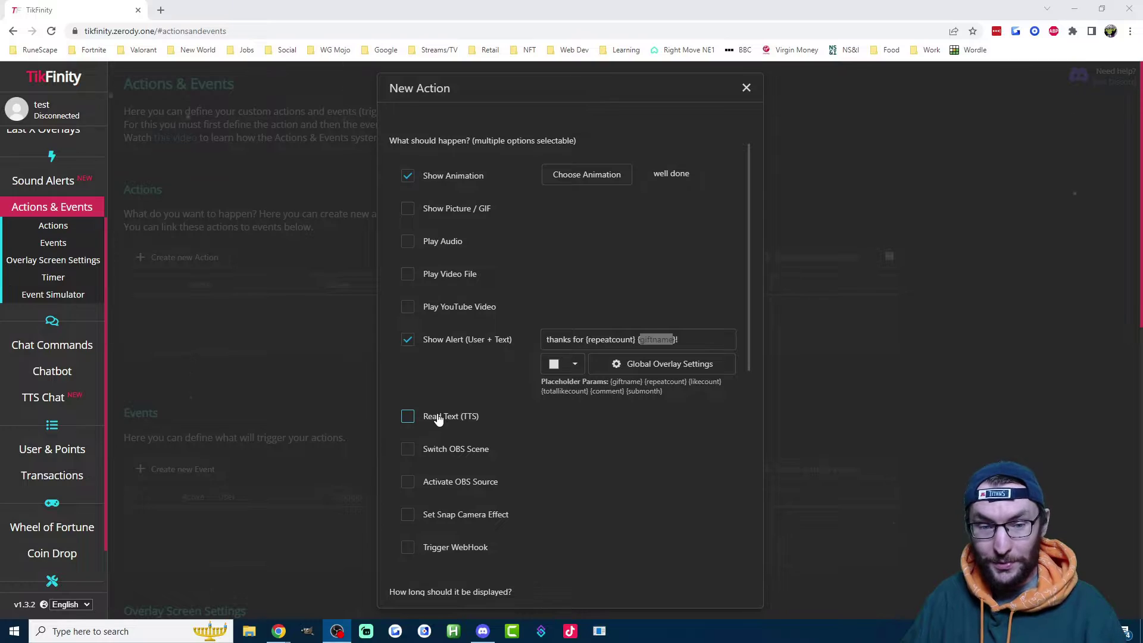
{"action": "left_click", "coordinate": [474, 417]}
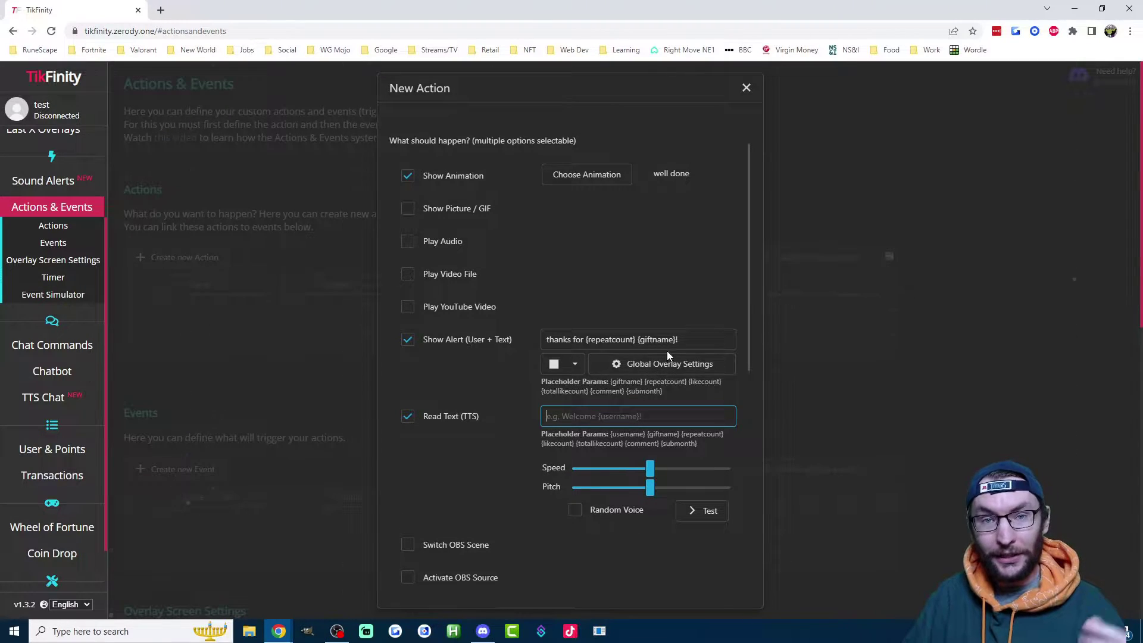
{"action": "left_click_drag", "start_coordinate": [679, 339], "coordinate": [540, 340]}
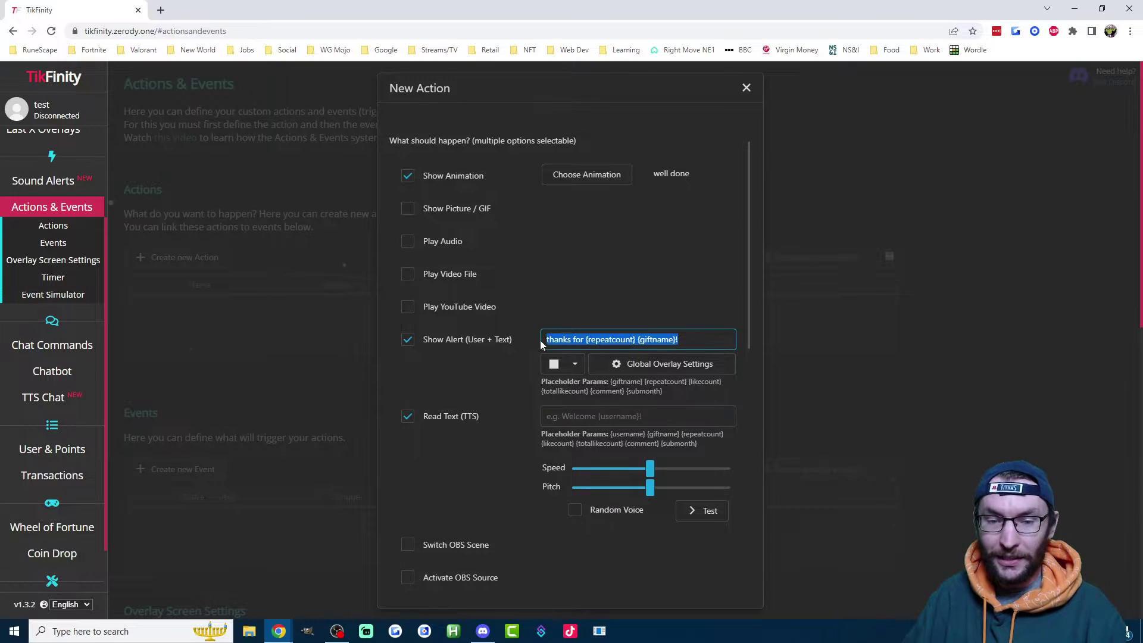
{"action": "key", "text": "ctrl+c"}
{"action": "left_click", "coordinate": [620, 409]}
{"action": "key", "text": "ctrl+v"}
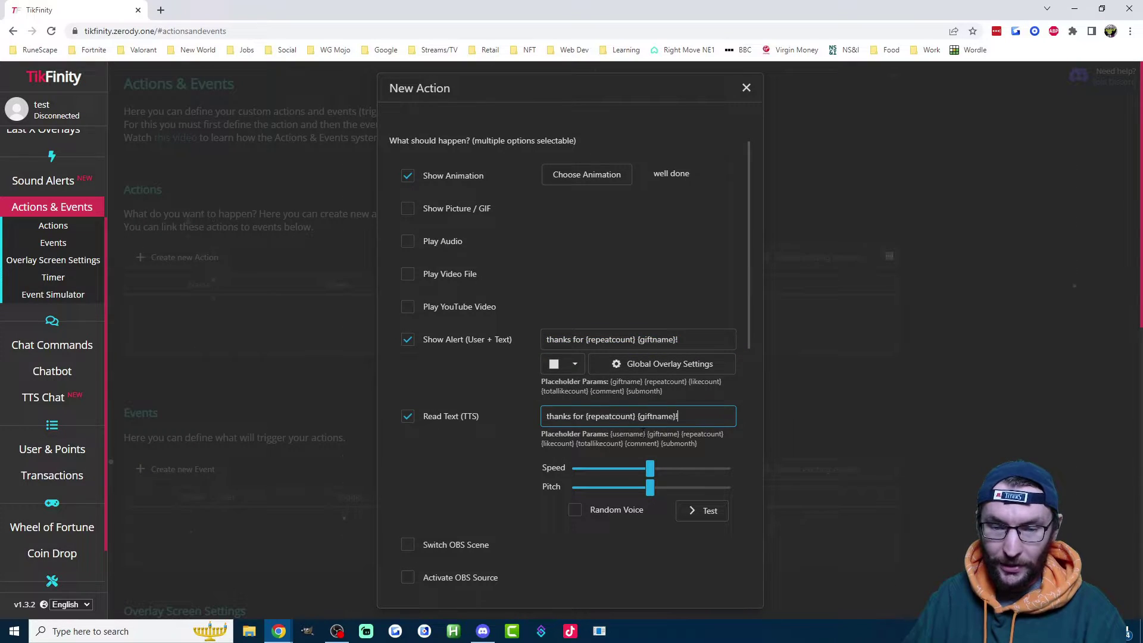
Add the {username} placeholder before "thanks for {repeatcount} {giftname}!" in the Read Text (TTS) message and test the speech
{"action": "left_click_drag", "start_coordinate": [646, 434], "coordinate": [610, 434]}
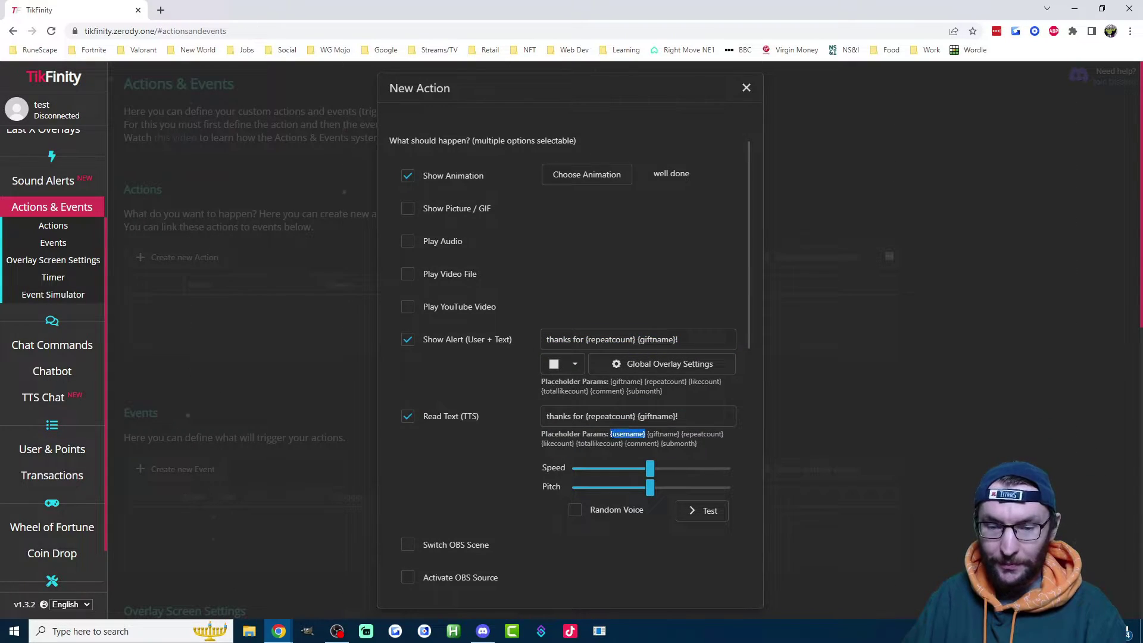
{"action": "left_click", "coordinate": [547, 417]}
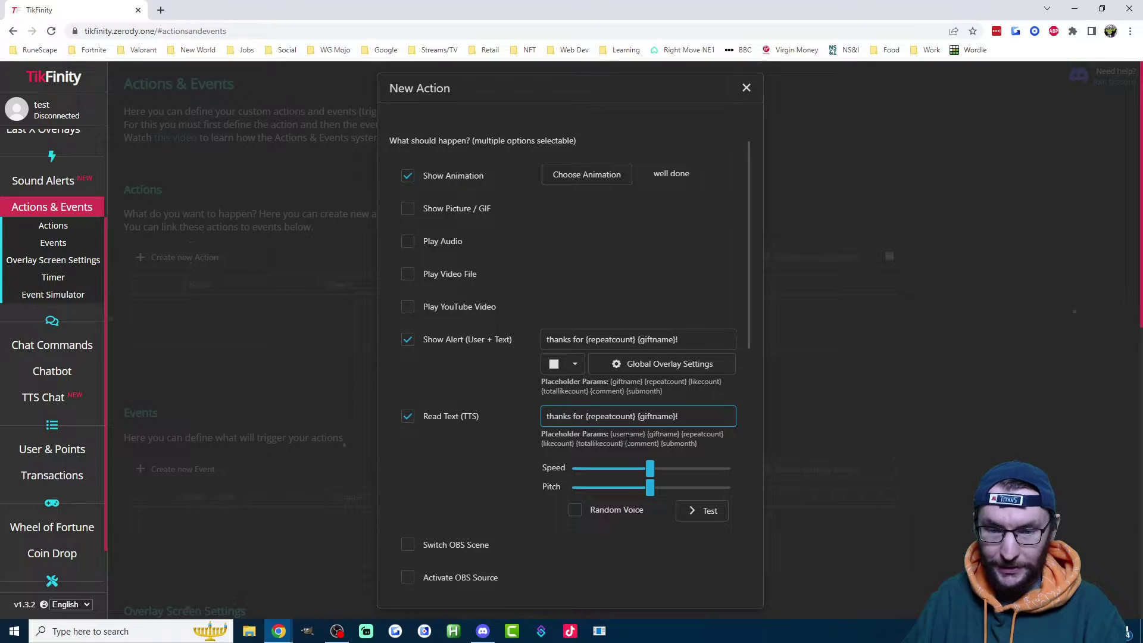
{"action": "key", "text": "ctrl+v"}
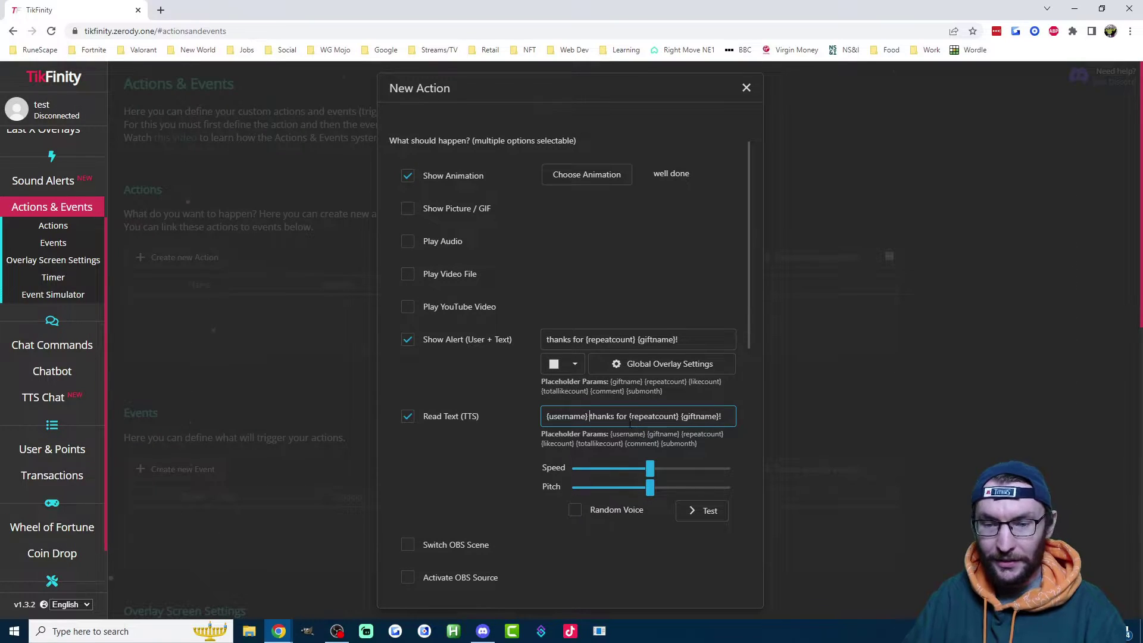
{"action": "left_click", "coordinate": [709, 522]}
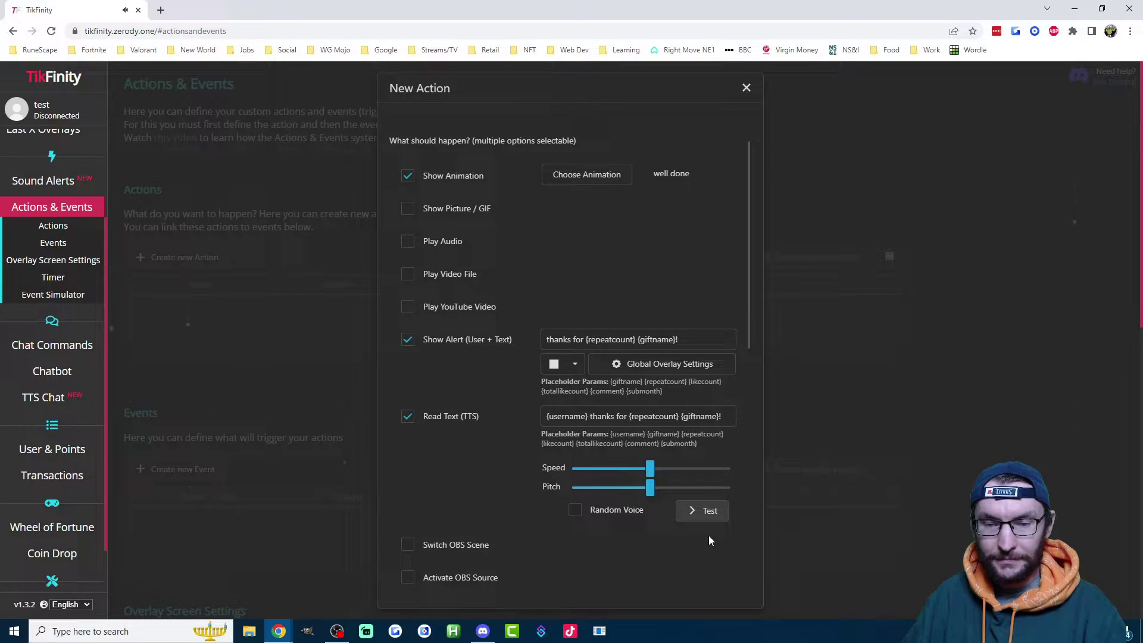
{"action": "left_click", "coordinate": [630, 418]}
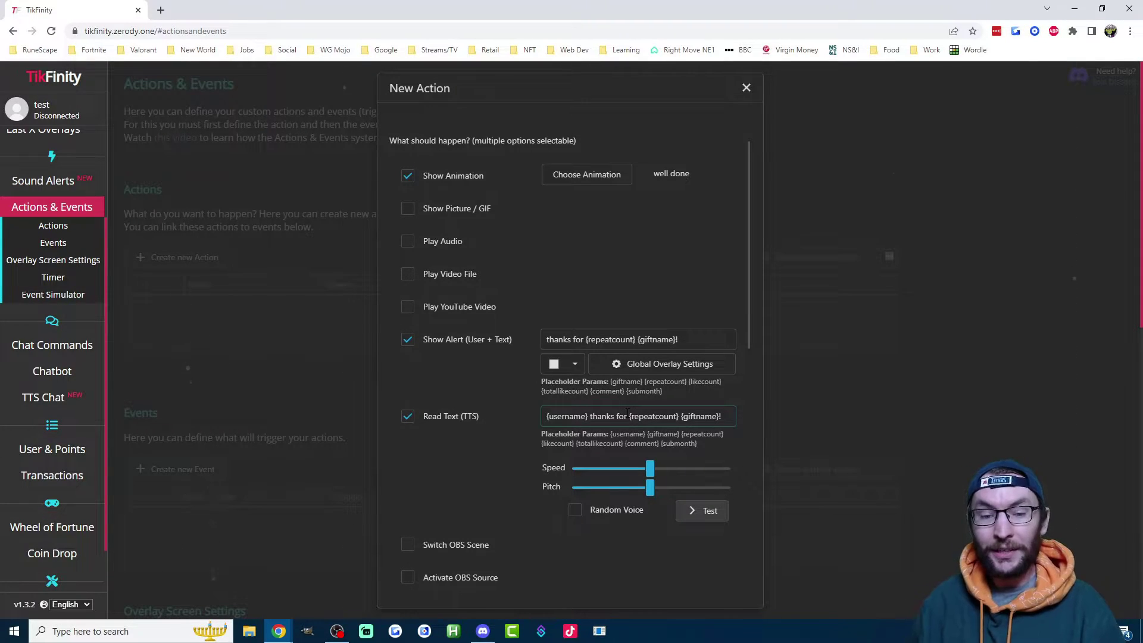
Set the New Gift action's display duration to 8 seconds
{"action": "scroll", "coordinate": [750, 277], "scroll_direction": "up", "scroll_amount": 1}
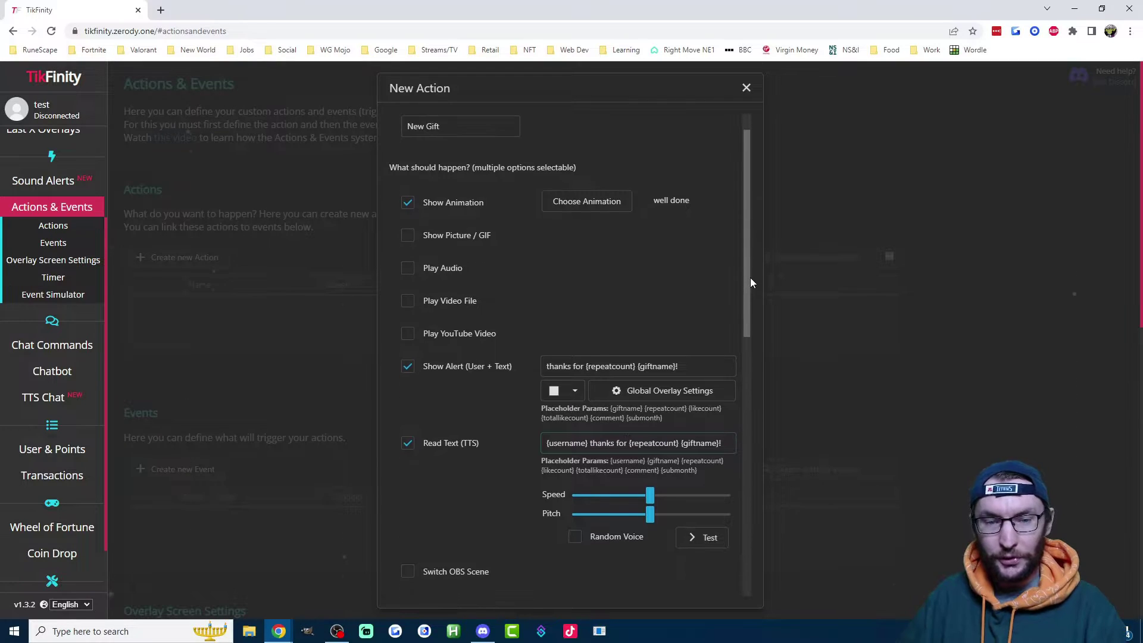
{"action": "scroll", "coordinate": [752, 289], "scroll_direction": "down", "scroll_amount": 2}
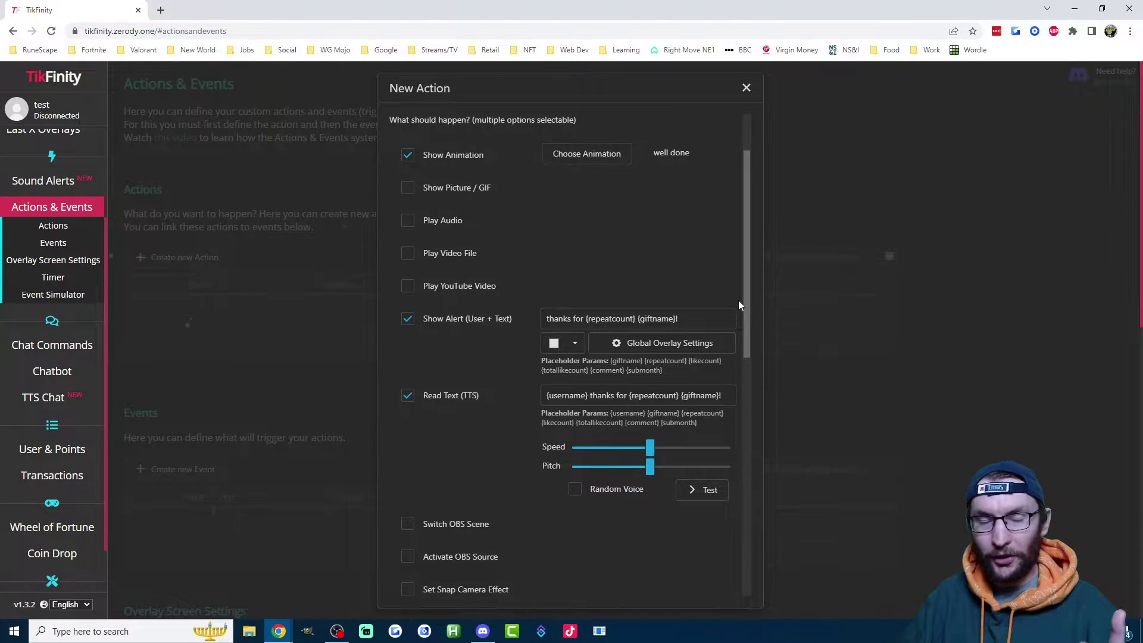
{"action": "left_click_drag", "start_coordinate": [742, 317], "coordinate": [745, 442]}
{"action": "left_click", "coordinate": [657, 401]}
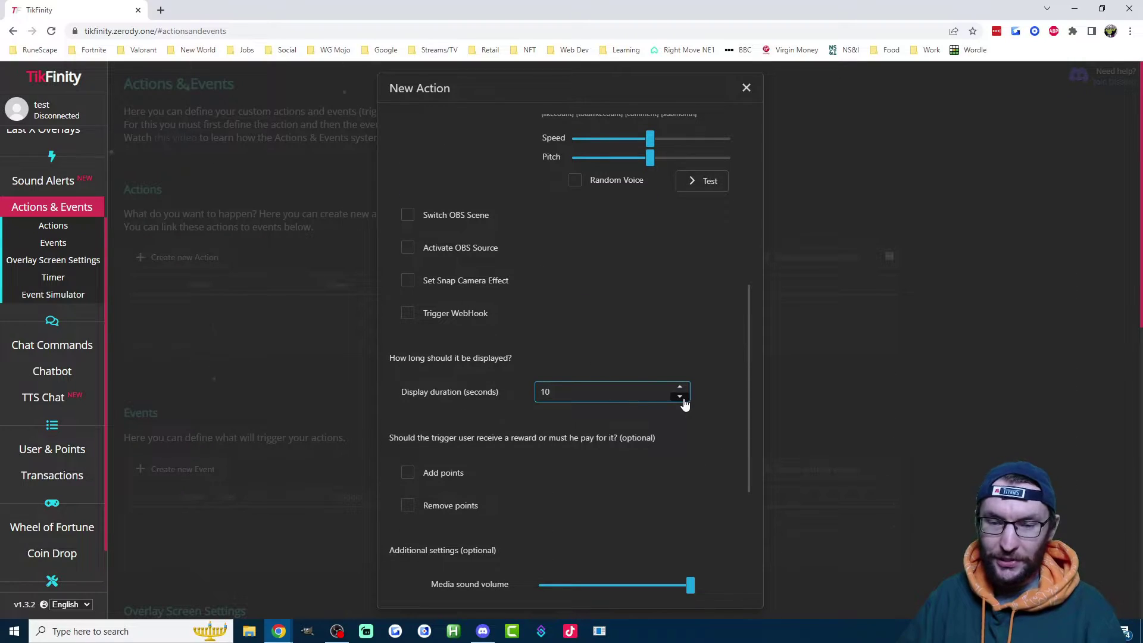
{"action": "left_click", "coordinate": [684, 400]}
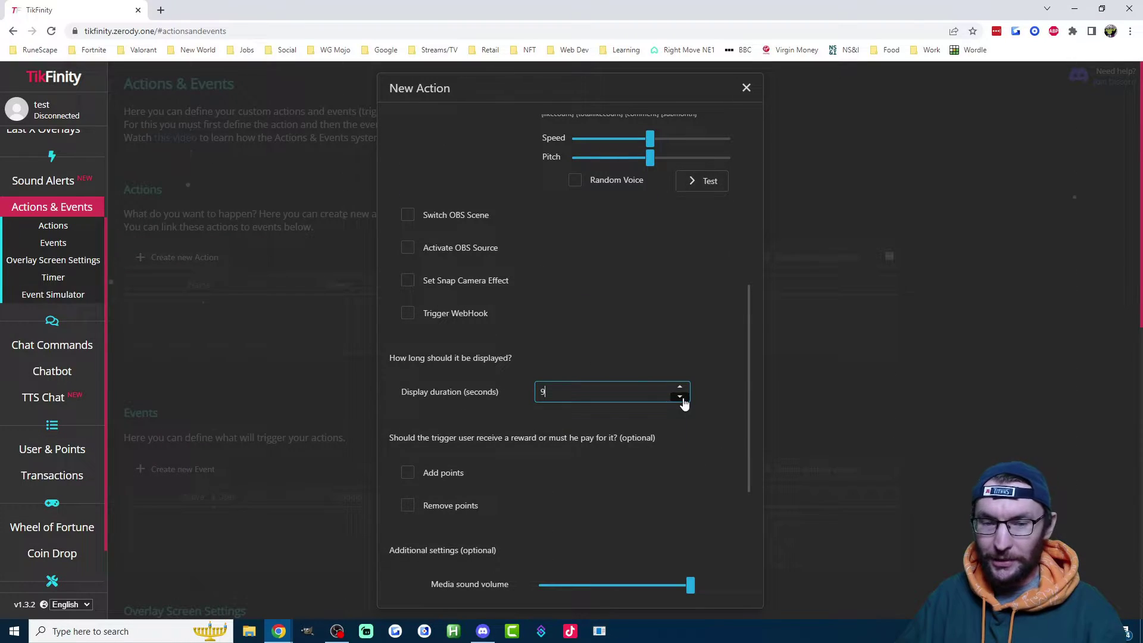
{"action": "left_click", "coordinate": [655, 347]}
{"action": "scroll", "coordinate": [655, 346], "scroll_direction": "up", "scroll_amount": 7}
{"action": "scroll", "coordinate": [645, 342], "scroll_direction": "down", "scroll_amount": 6}
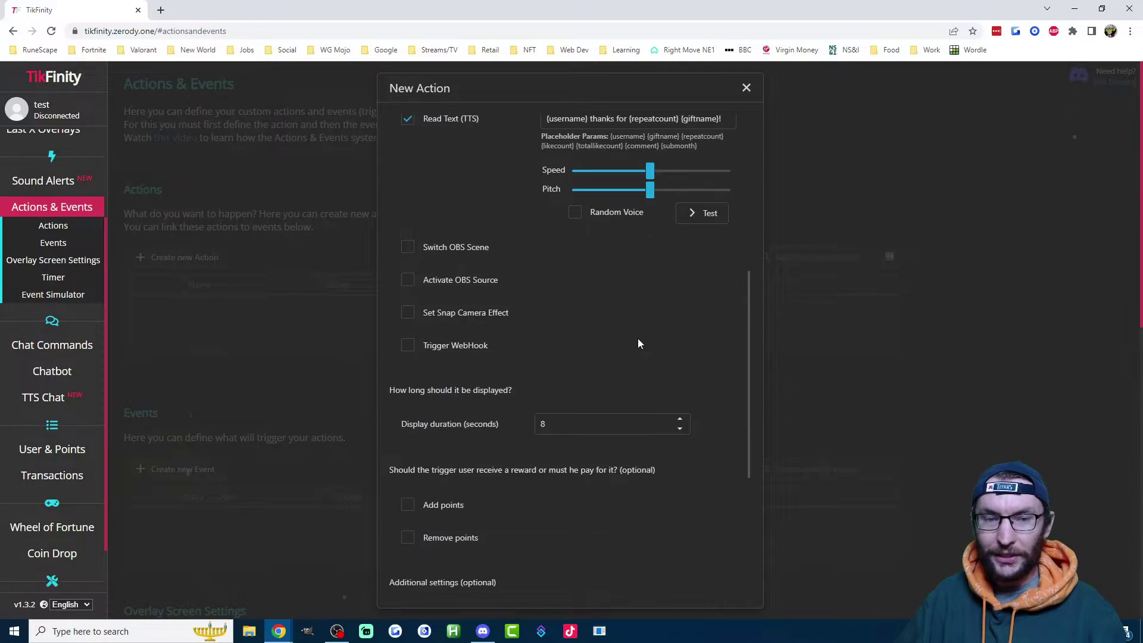
Disable Fade-In/Out in the additional settings and save the New Gift action
{"action": "scroll", "coordinate": [637, 338], "scroll_direction": "down", "scroll_amount": 3}
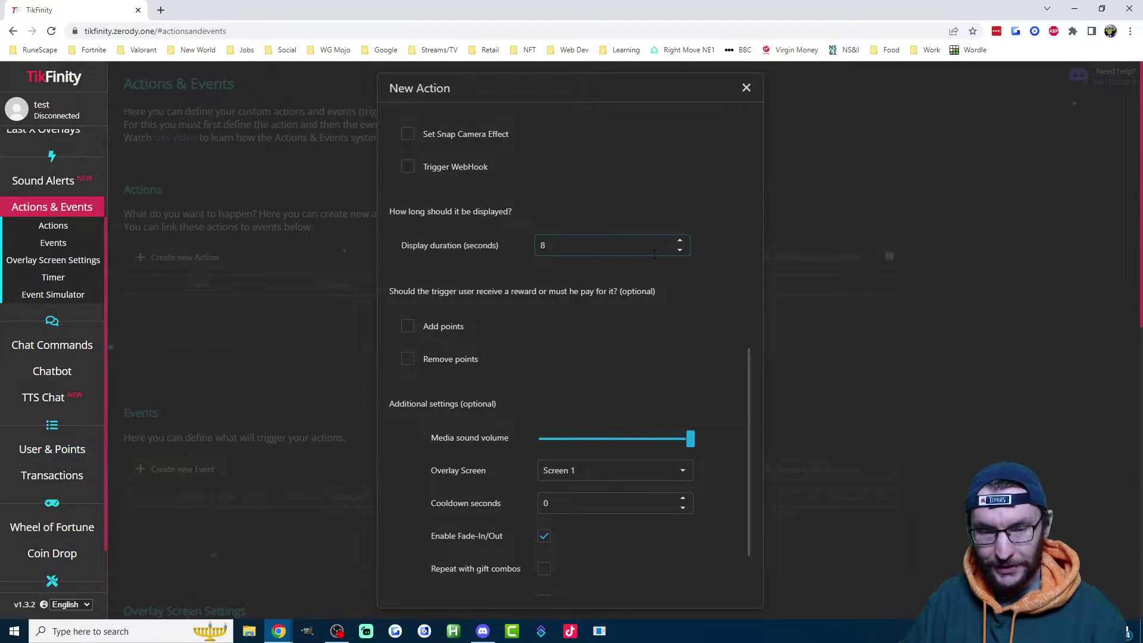
{"action": "scroll", "coordinate": [745, 406], "scroll_direction": "down", "scroll_amount": 1}
{"action": "left_click_drag", "start_coordinate": [744, 406], "coordinate": [738, 461]}
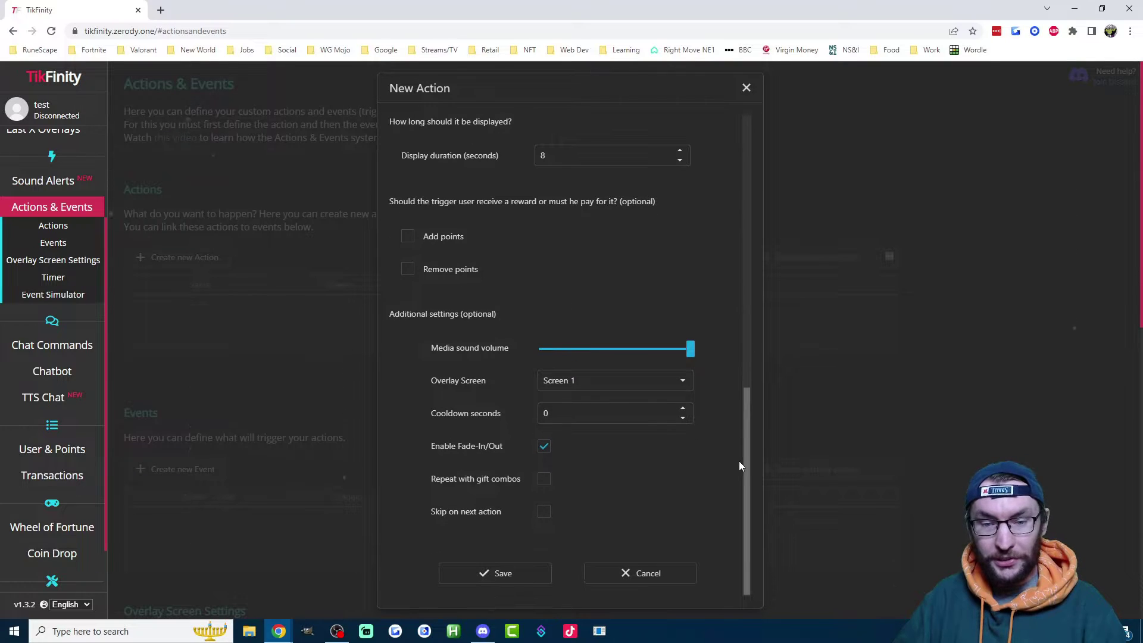
{"action": "left_click", "coordinate": [544, 447]}
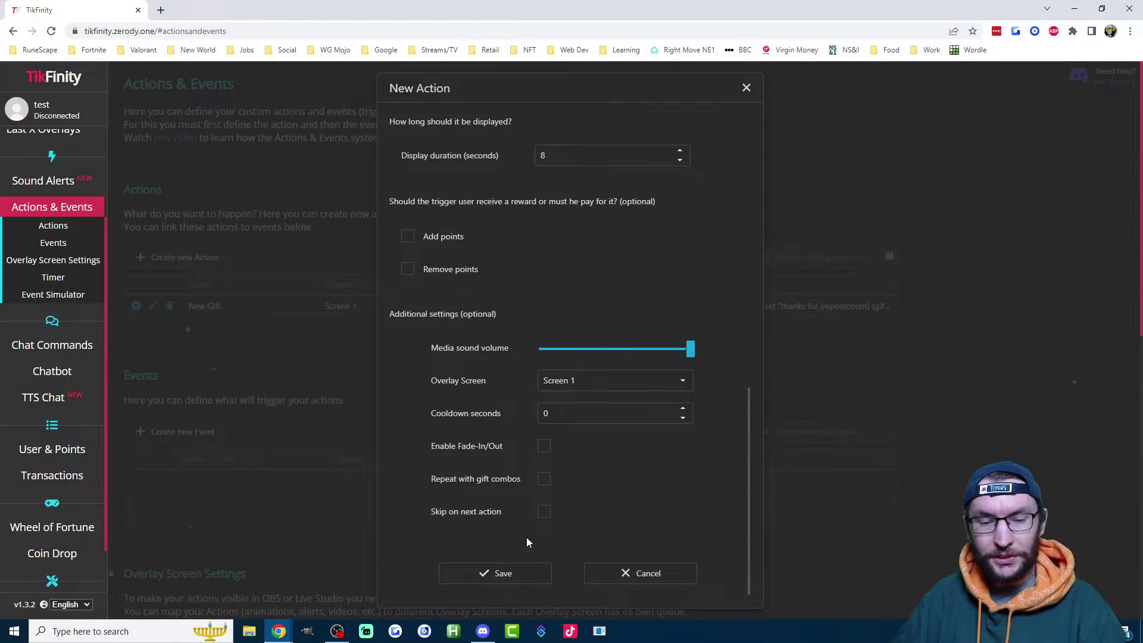
{"action": "left_click", "coordinate": [498, 573]}
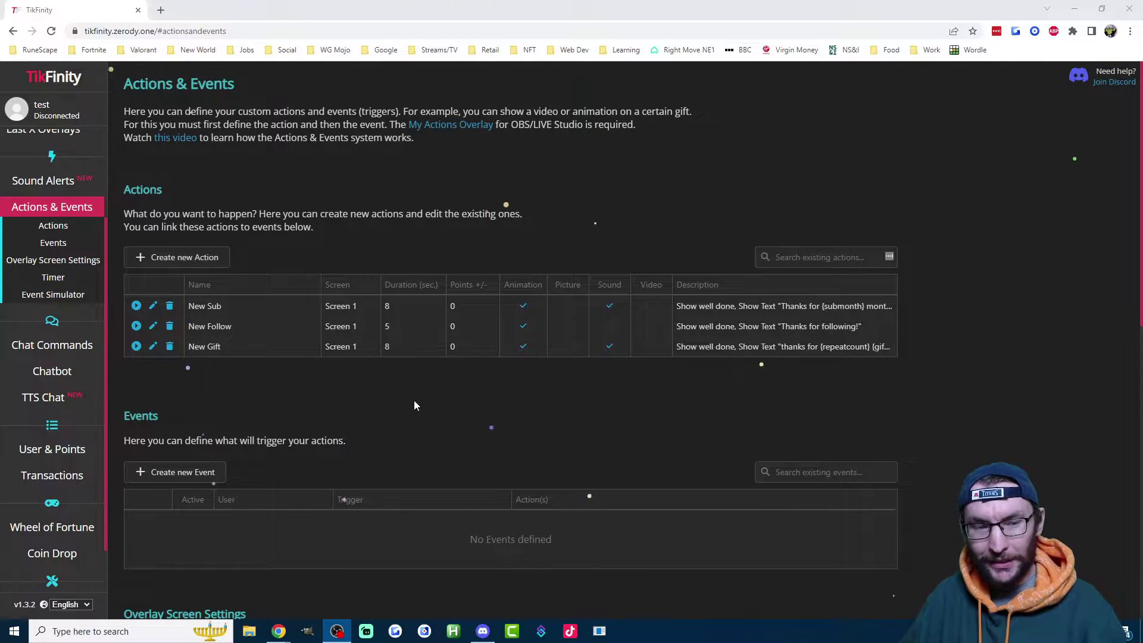
Open the New Follow action for editing and set its alert text colour to red (fc0000)
{"action": "left_click", "coordinate": [153, 326]}
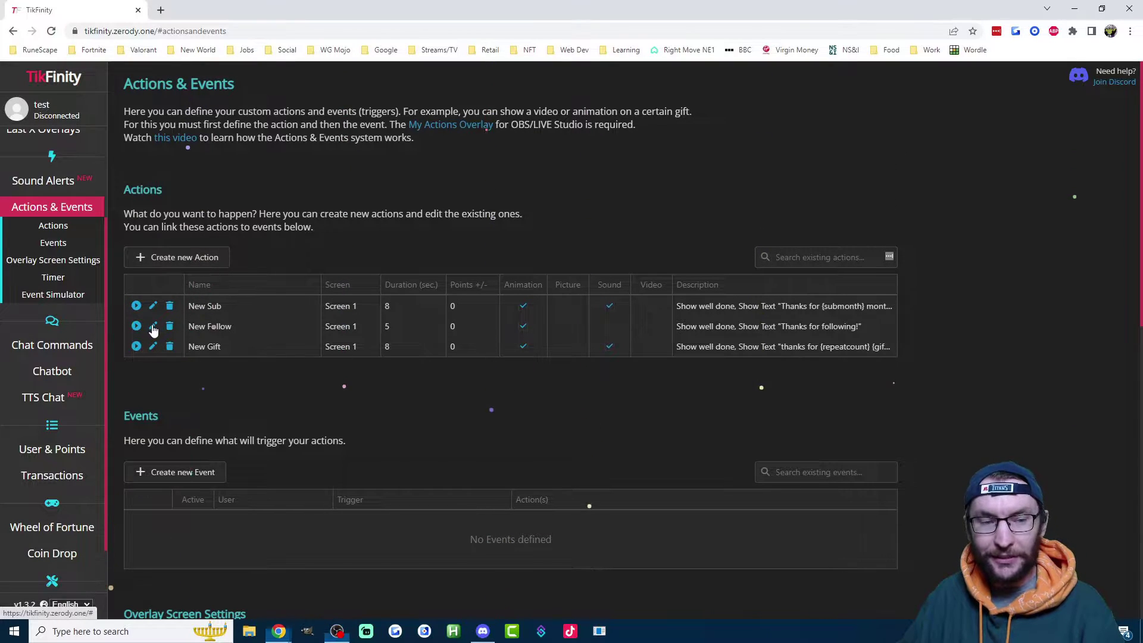
{"action": "scroll", "coordinate": [573, 328], "scroll_direction": "down", "scroll_amount": 2}
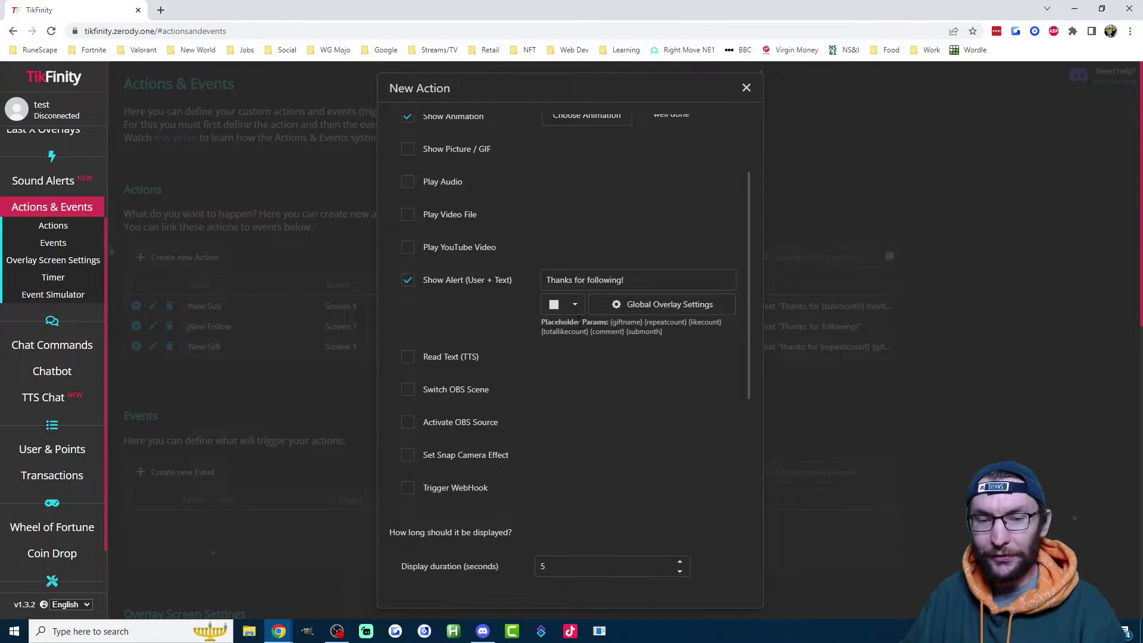
{"action": "scroll", "coordinate": [577, 381], "scroll_direction": "up", "scroll_amount": 2}
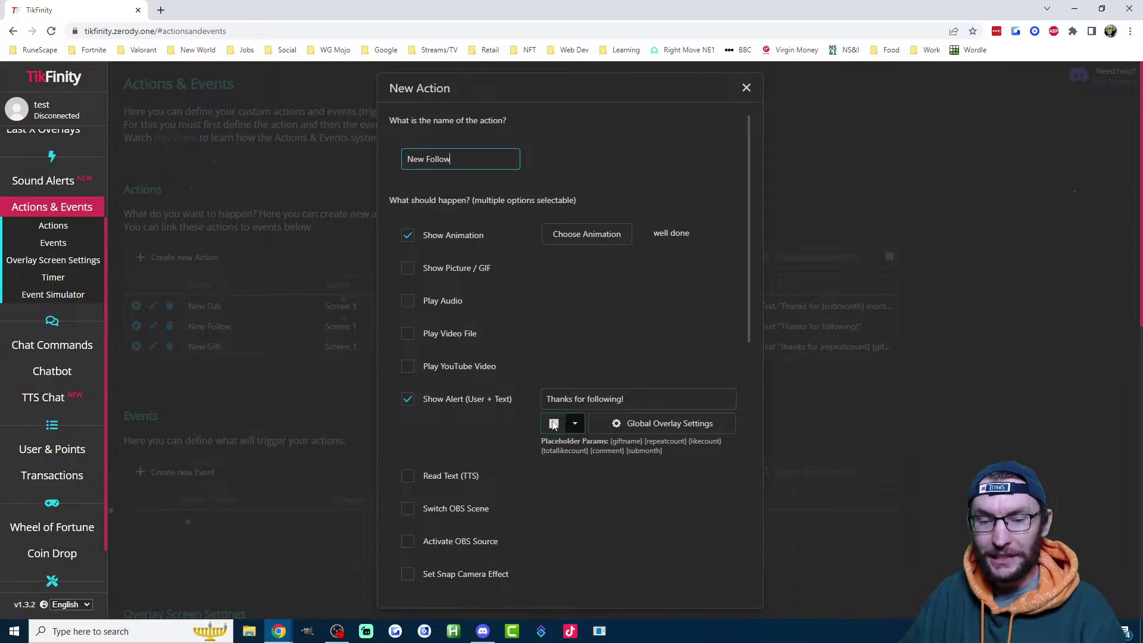
{"action": "left_click", "coordinate": [574, 424]}
{"action": "left_click", "coordinate": [724, 171]}
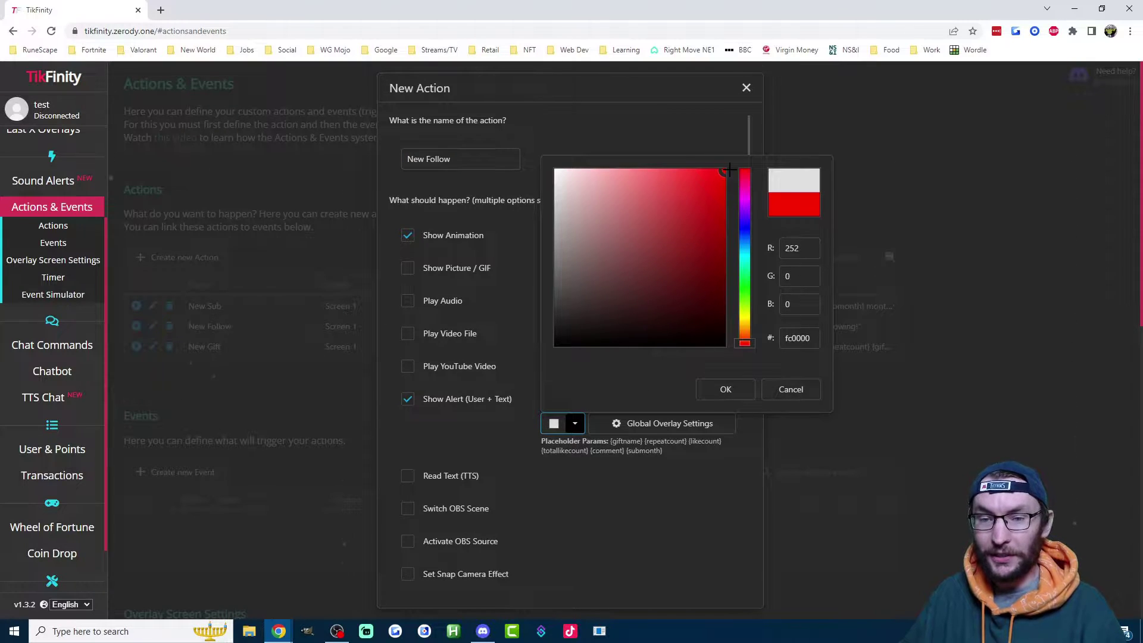
{"action": "left_click", "coordinate": [725, 390]}
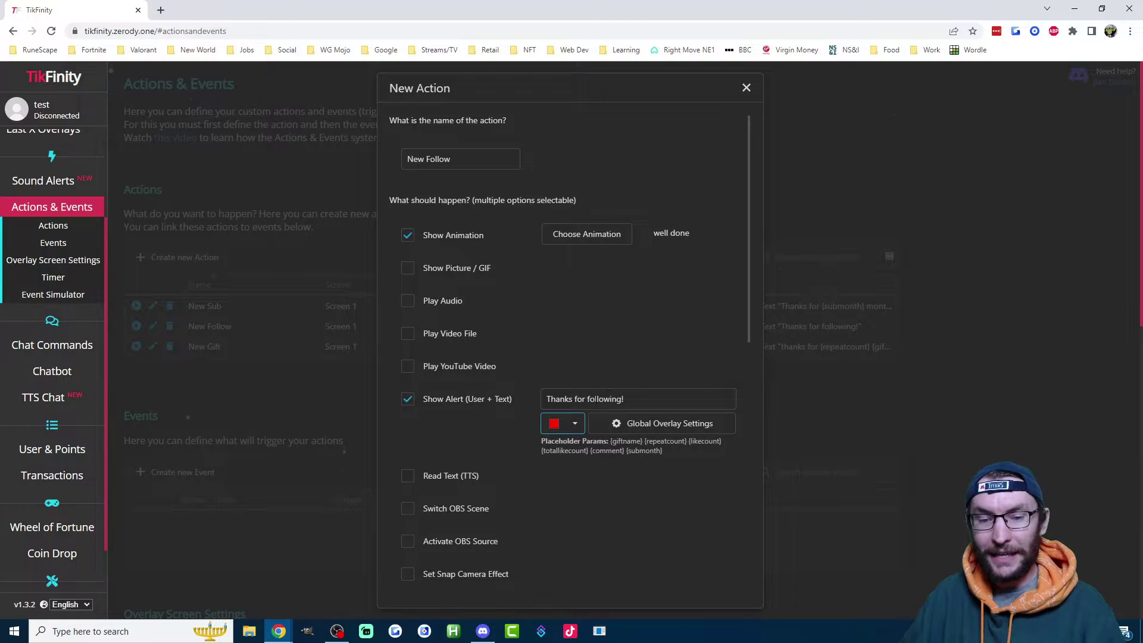
Examine the font, effect, border and username options in the Global Overlay Settings, and close the New Follow action without saving
{"action": "triple_click", "coordinate": [596, 399]}
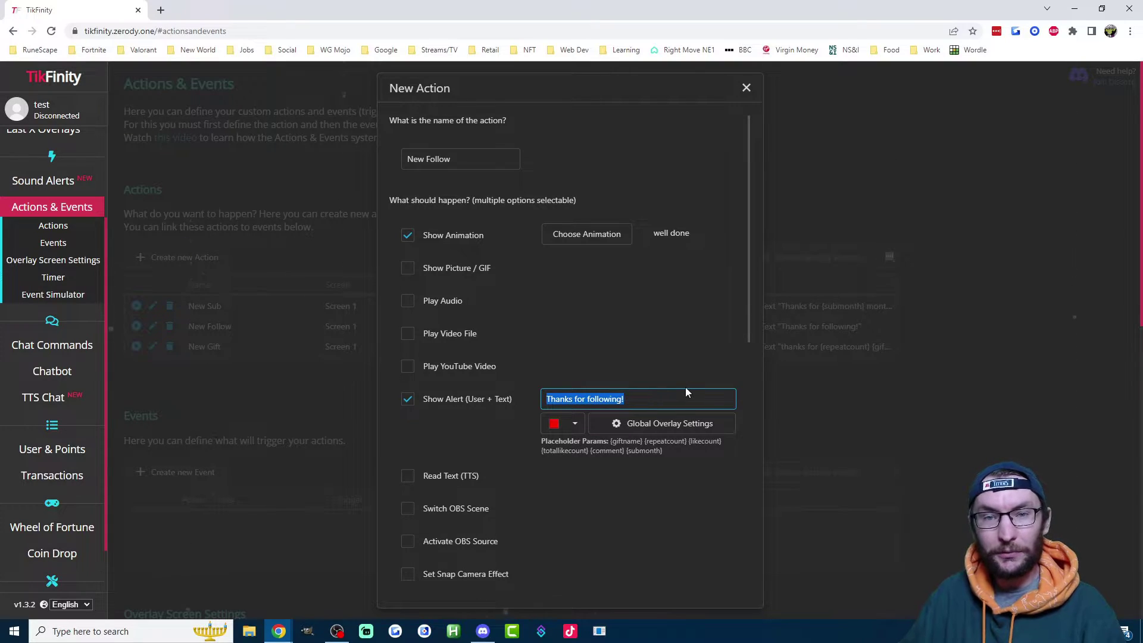
{"action": "left_click", "coordinate": [651, 426]}
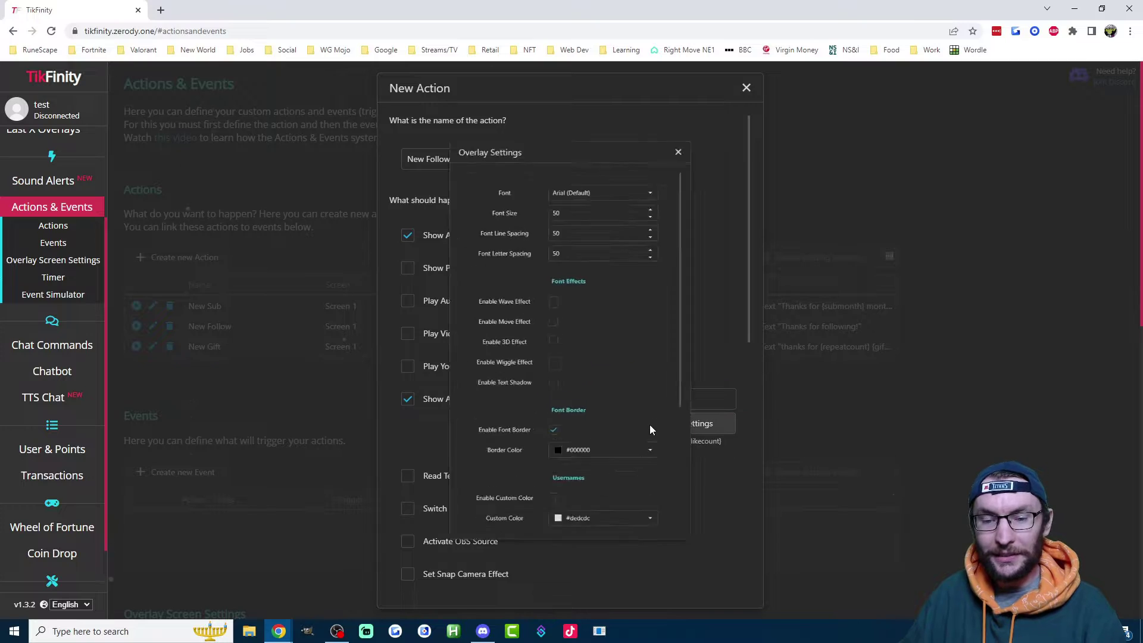
{"action": "scroll", "coordinate": [607, 314], "scroll_direction": "down", "scroll_amount": 4}
{"action": "scroll", "coordinate": [618, 345], "scroll_direction": "up", "scroll_amount": 4}
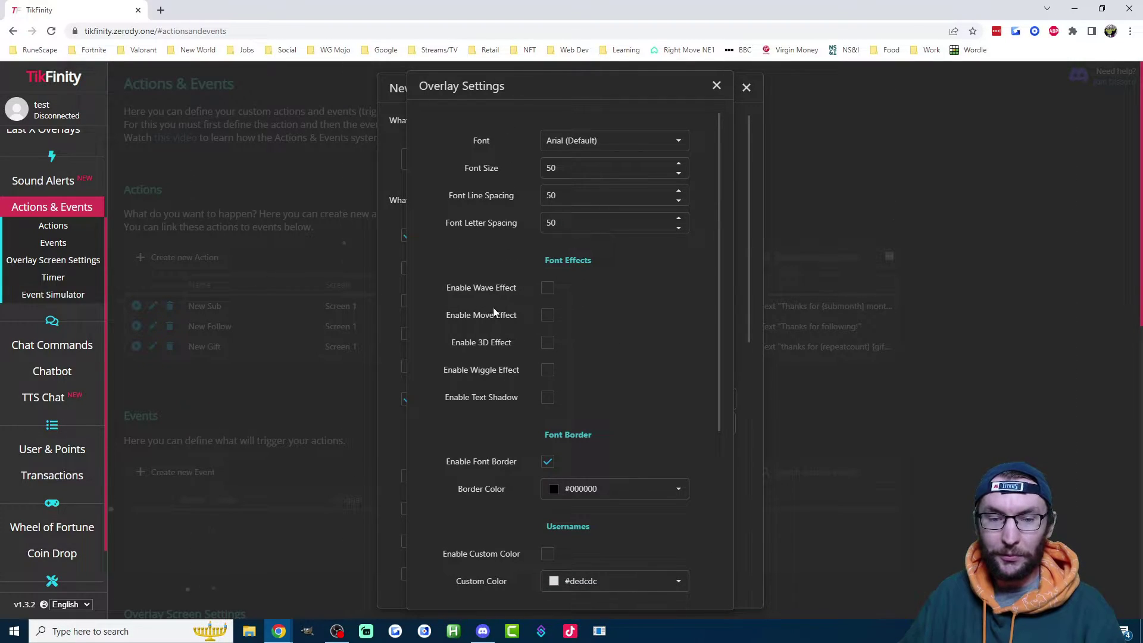
{"action": "scroll", "coordinate": [580, 345], "scroll_direction": "down", "scroll_amount": 4}
{"action": "scroll", "coordinate": [655, 340], "scroll_direction": "up", "scroll_amount": 4}
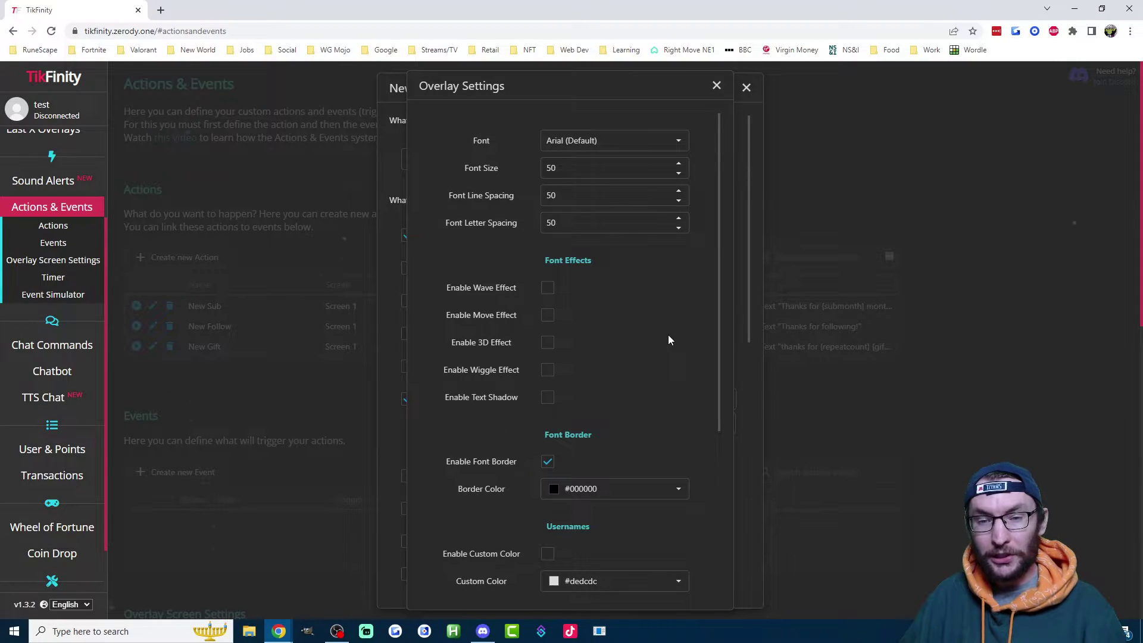
{"action": "left_click", "coordinate": [716, 86]}
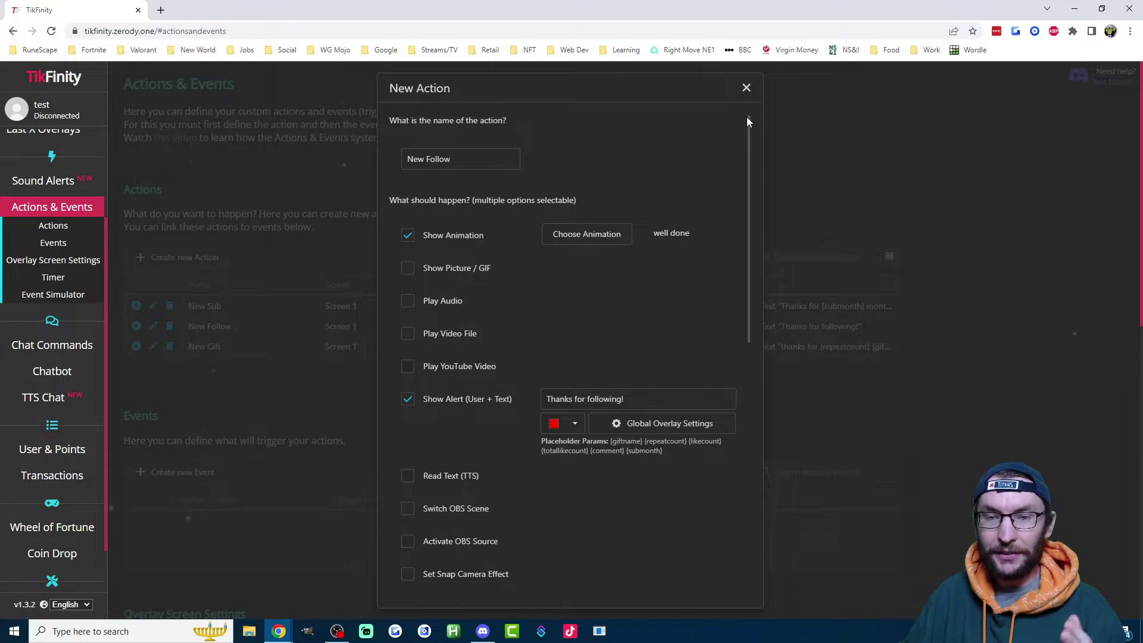
{"action": "left_click", "coordinate": [746, 88]}
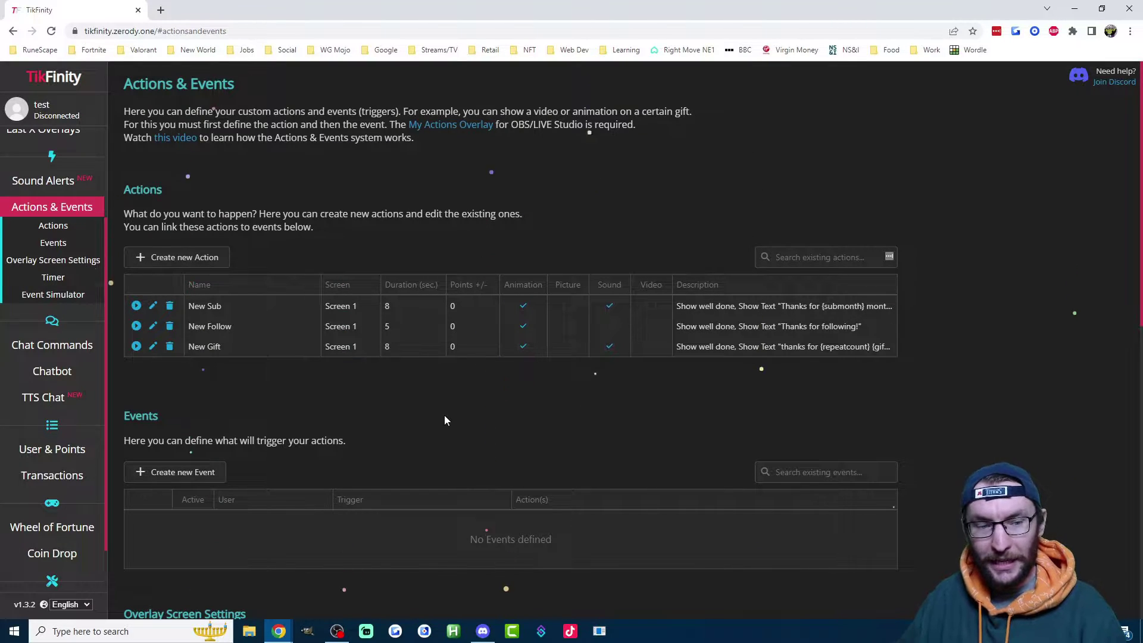
Create and save an event for everyone, triggered by Subscribe, that runs the New Sub action
{"action": "scroll", "coordinate": [231, 402], "scroll_direction": "down", "scroll_amount": 1}
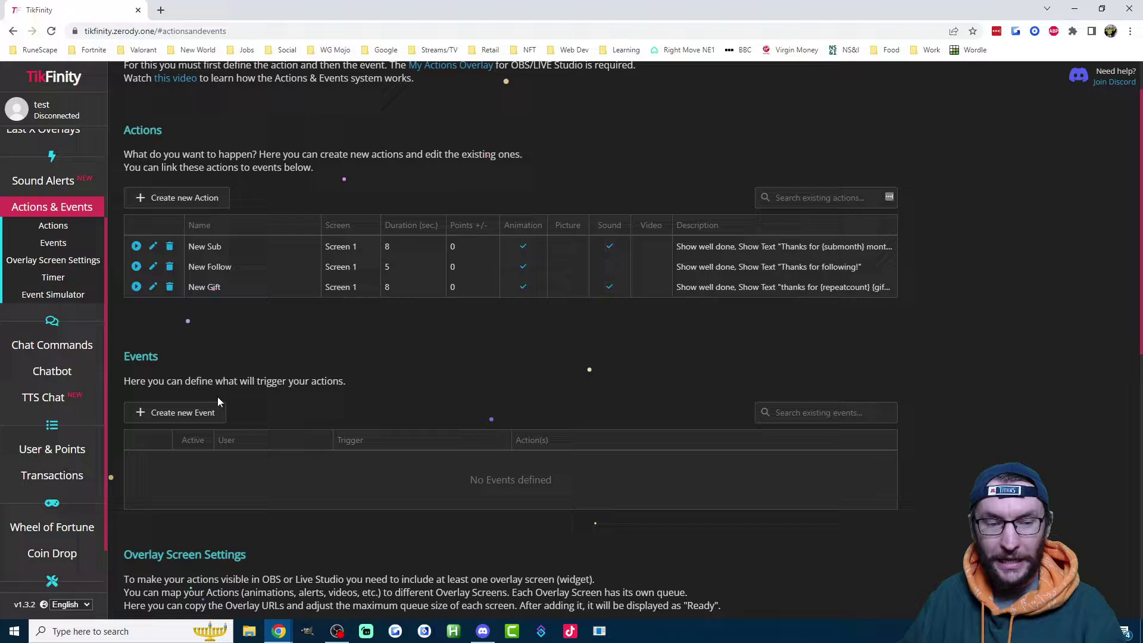
{"action": "left_click", "coordinate": [194, 419]}
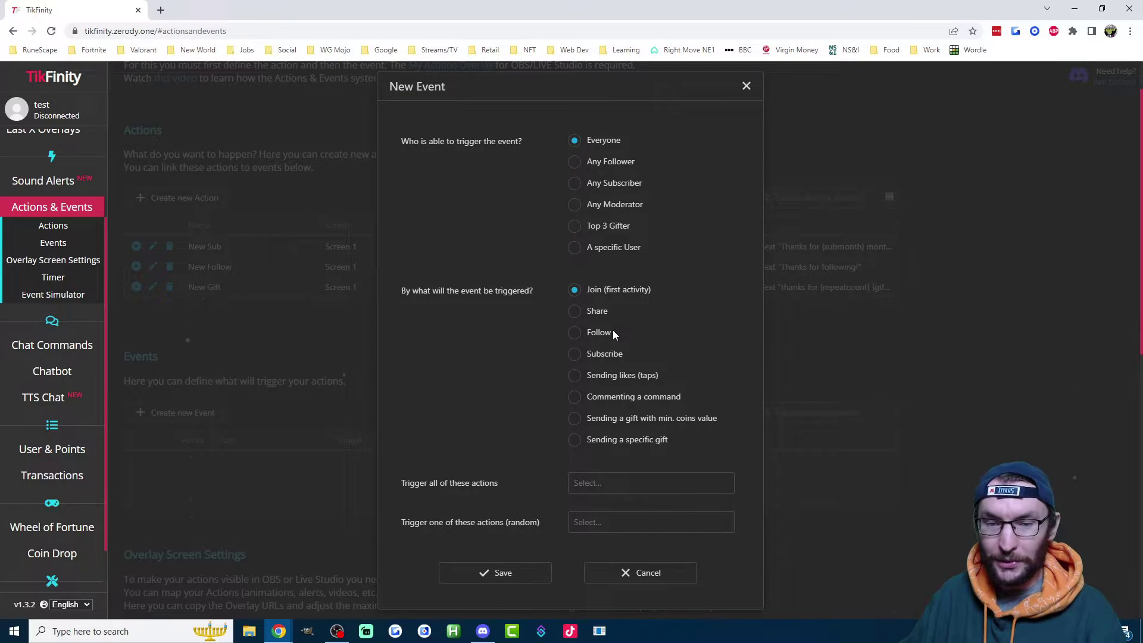
{"action": "left_click", "coordinate": [593, 355]}
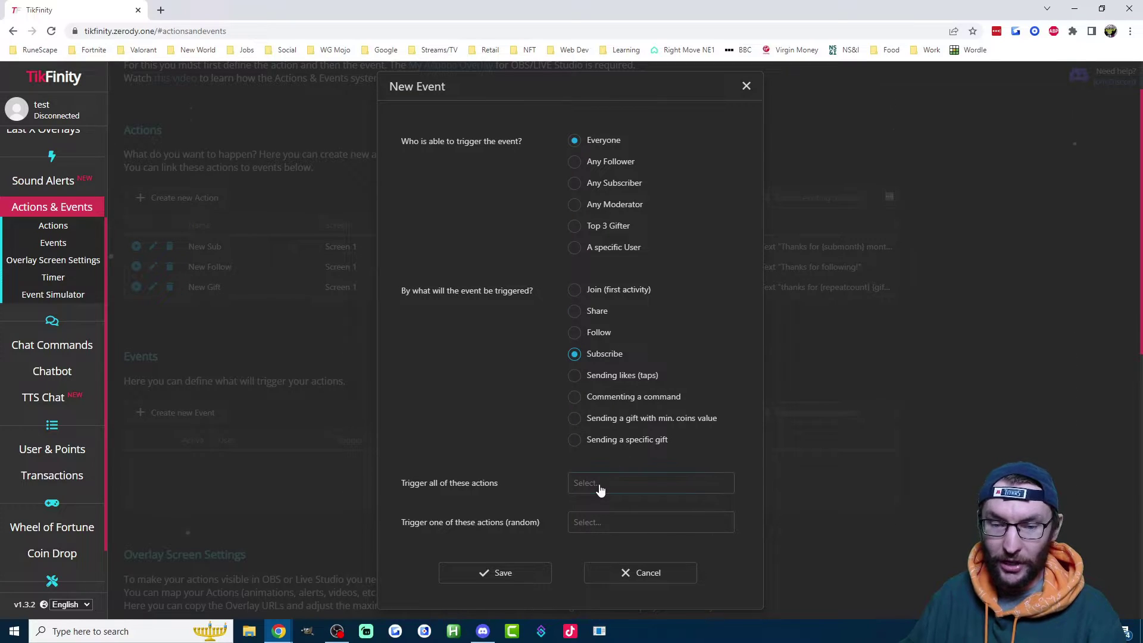
{"action": "left_click", "coordinate": [600, 490]}
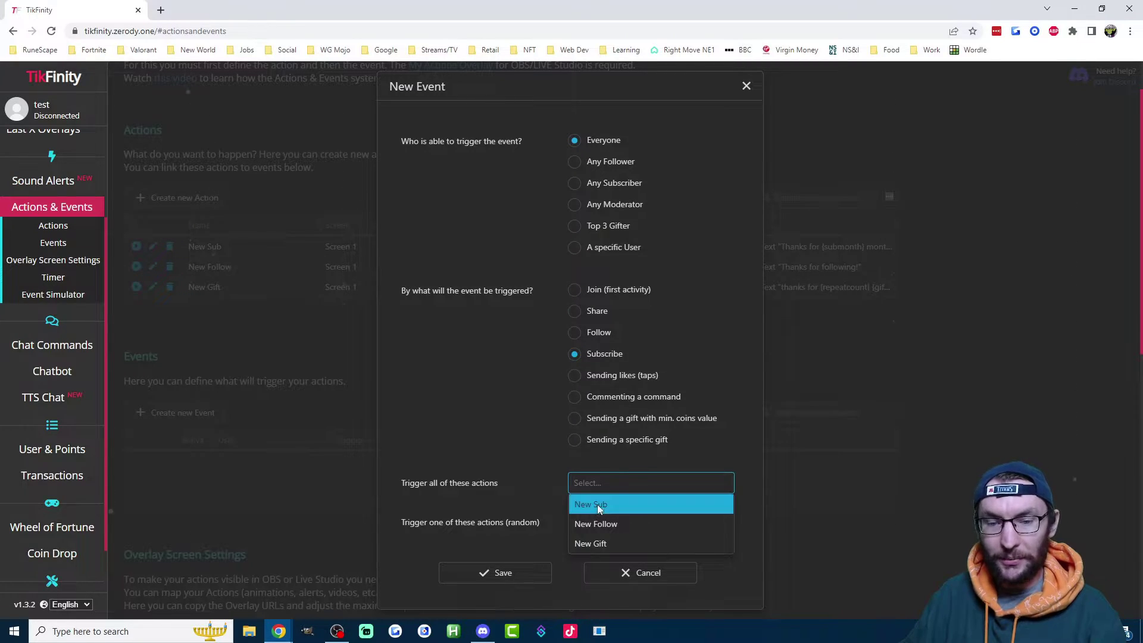
{"action": "left_click", "coordinate": [597, 505]}
{"action": "left_click", "coordinate": [501, 574]}
Create and save an event for everyone, triggered by Follow, that runs the New Follow action
{"action": "left_click", "coordinate": [174, 412]}
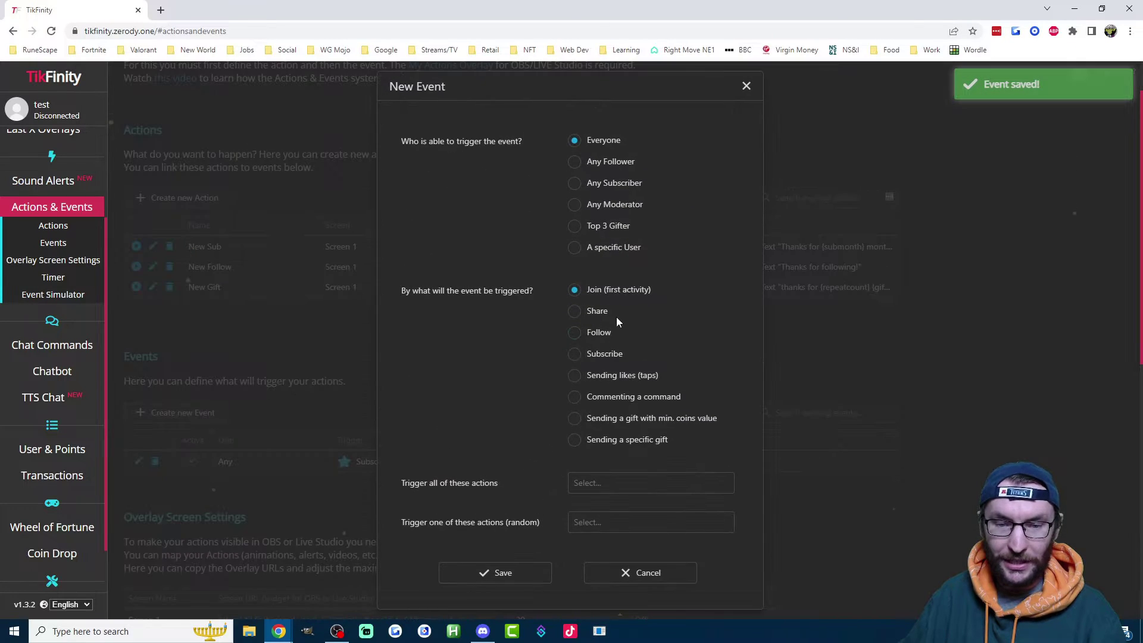
{"action": "left_click", "coordinate": [589, 334]}
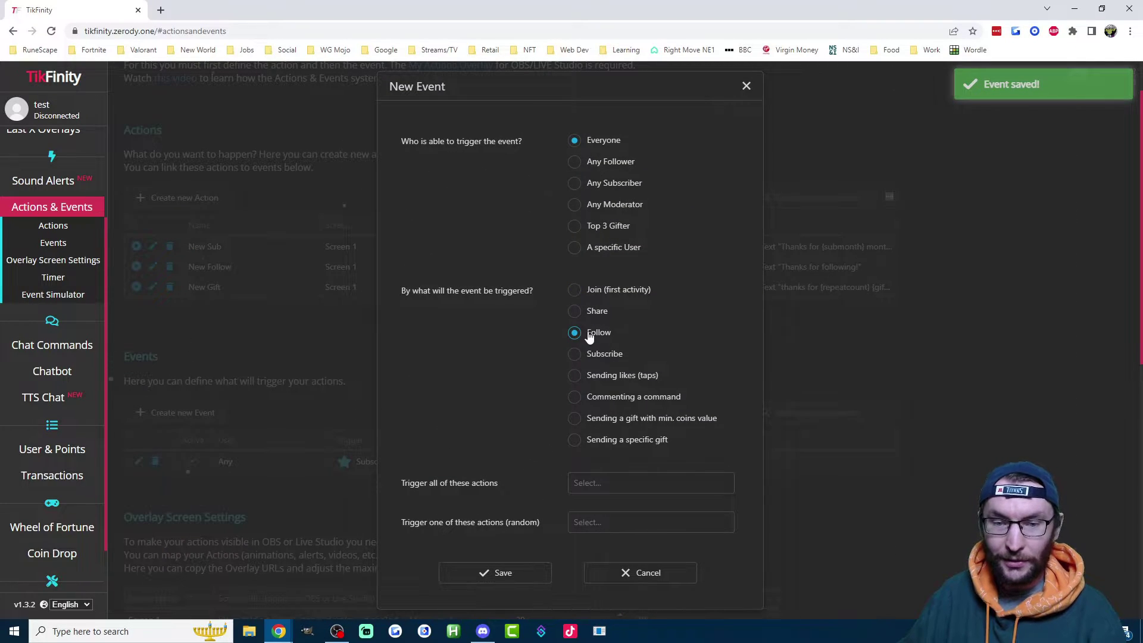
{"action": "left_click", "coordinate": [609, 484]}
{"action": "left_click", "coordinate": [597, 519]}
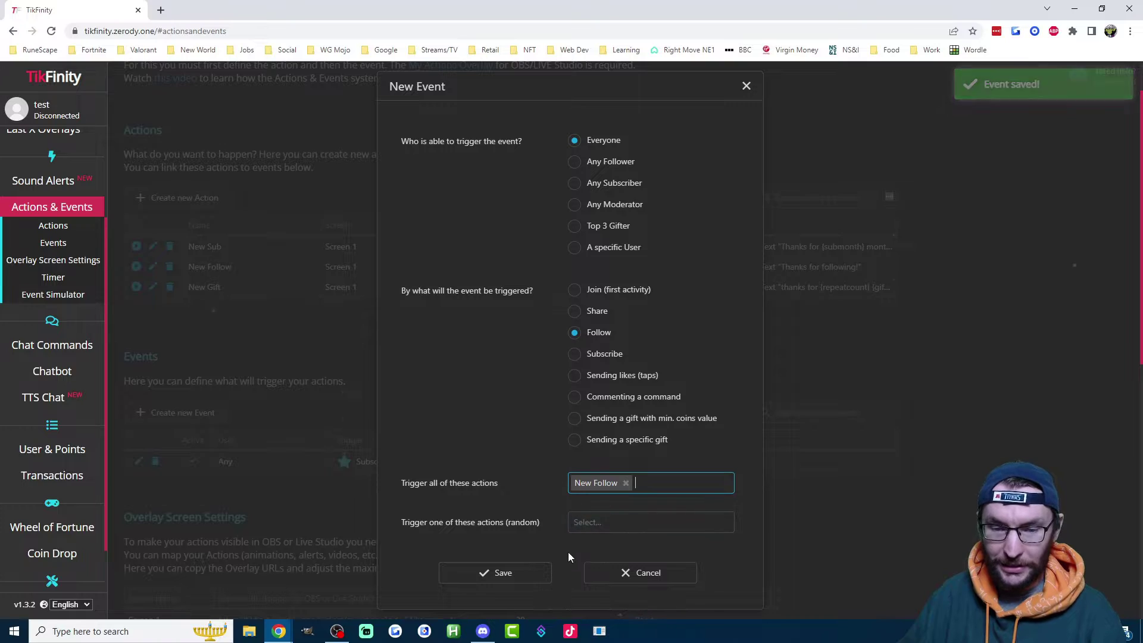
{"action": "left_click", "coordinate": [513, 575]}
Create and save an event for everyone, triggered by sending a gift with a minimum value of 1 coin, that runs the New Gift action
{"action": "left_click", "coordinate": [181, 412]}
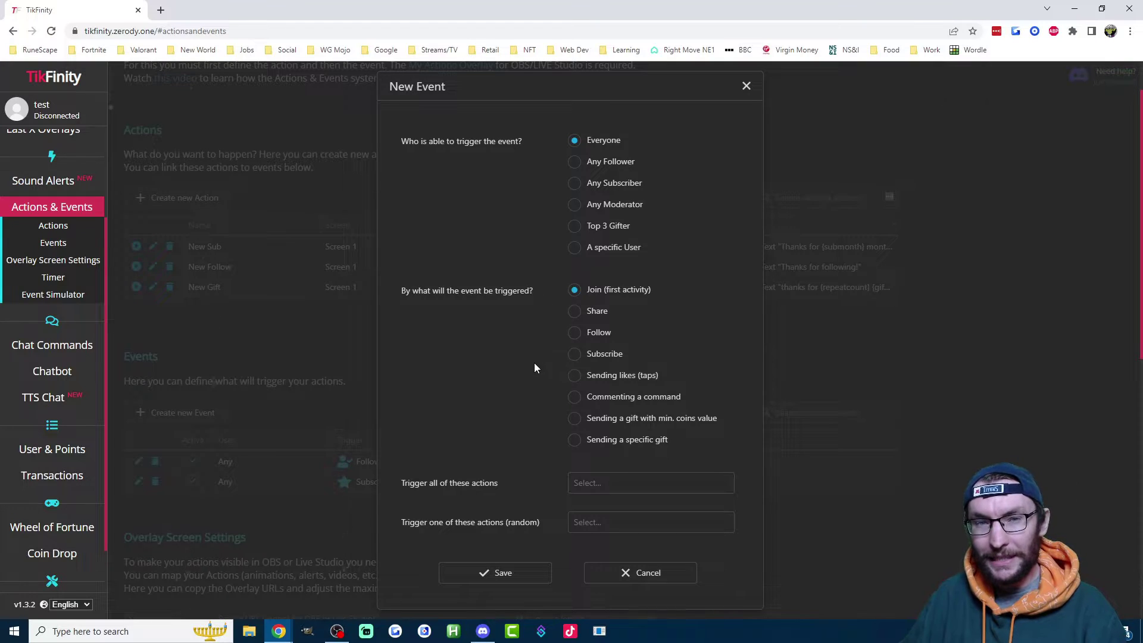
{"action": "left_click", "coordinate": [615, 423]}
{"action": "left_click", "coordinate": [585, 485]}
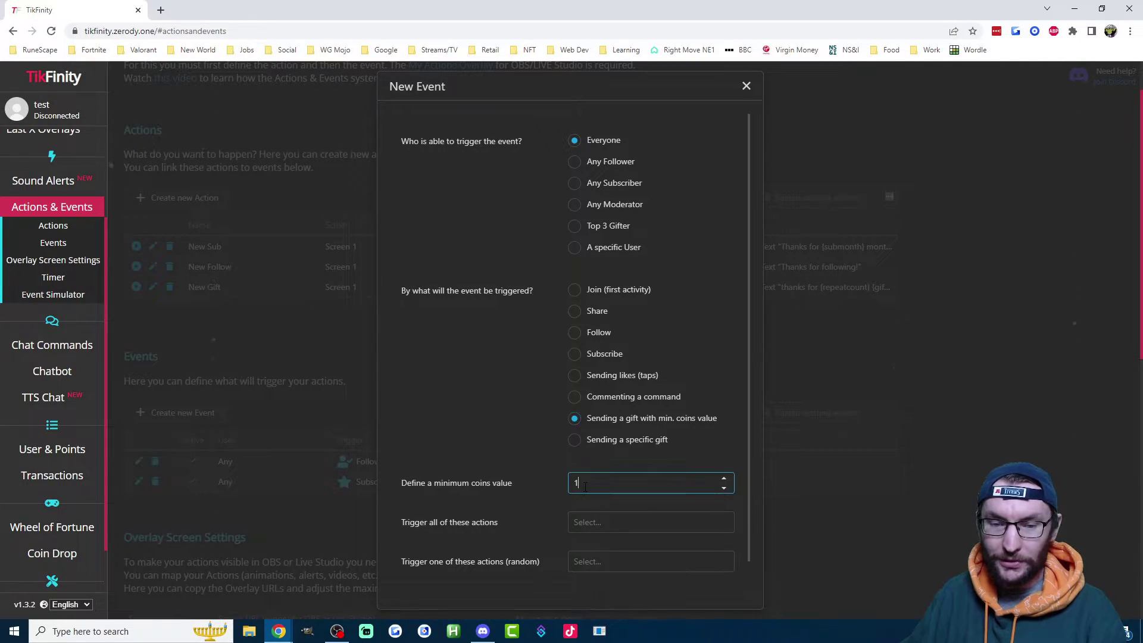
{"action": "left_click", "coordinate": [485, 423]}
{"action": "scroll", "coordinate": [494, 420], "scroll_direction": "down", "scroll_amount": 1}
{"action": "left_click", "coordinate": [603, 489]}
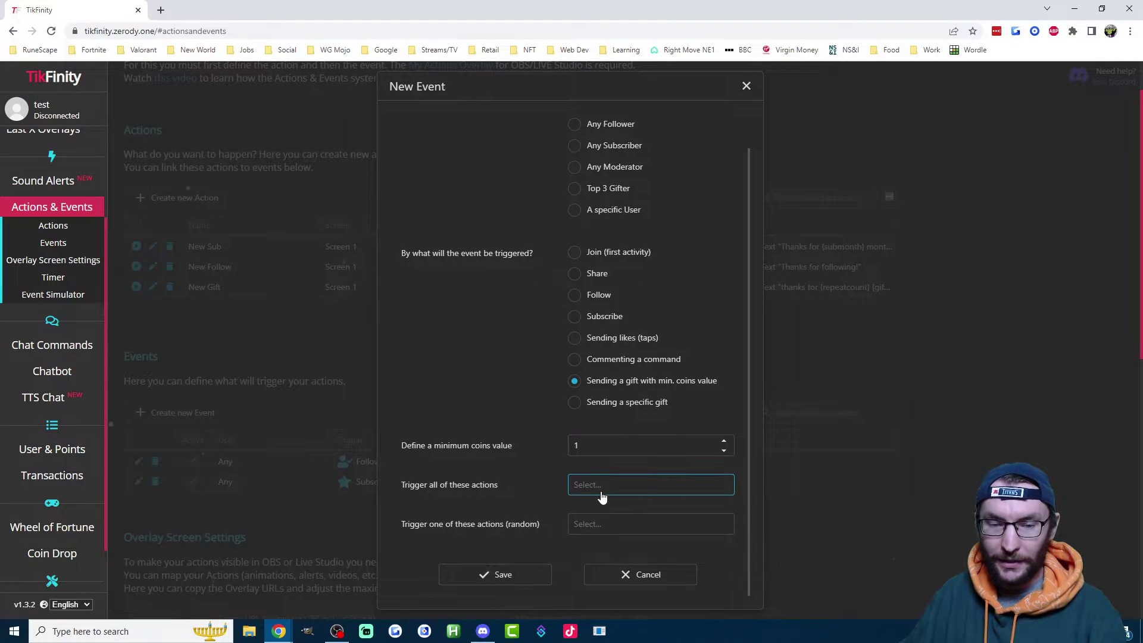
{"action": "left_click", "coordinate": [601, 543]}
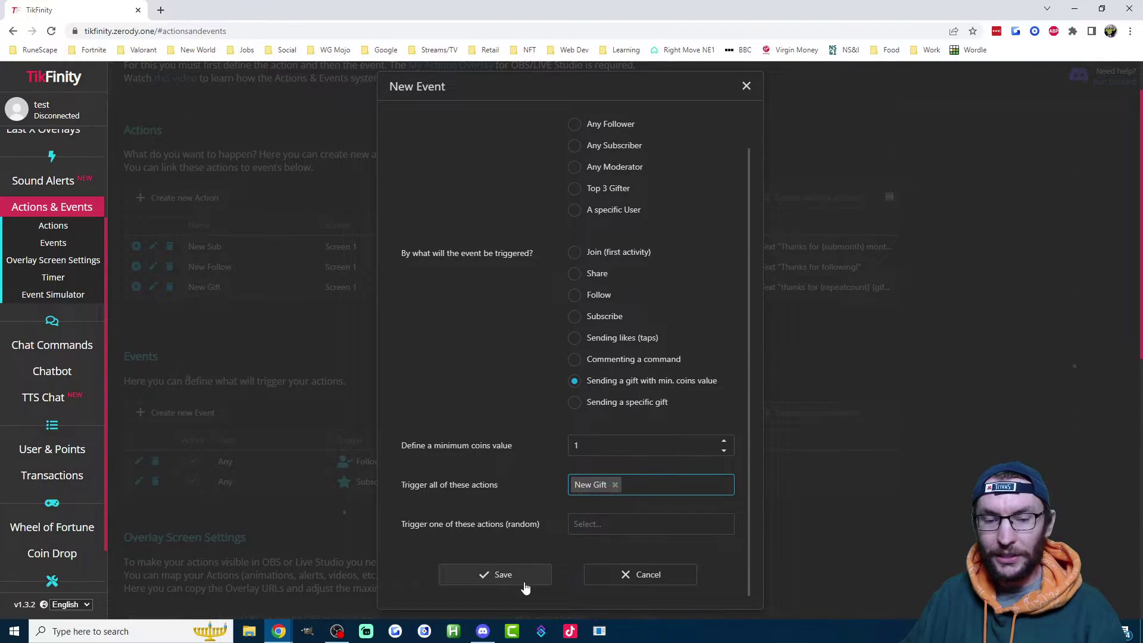
{"action": "left_click", "coordinate": [526, 587]}
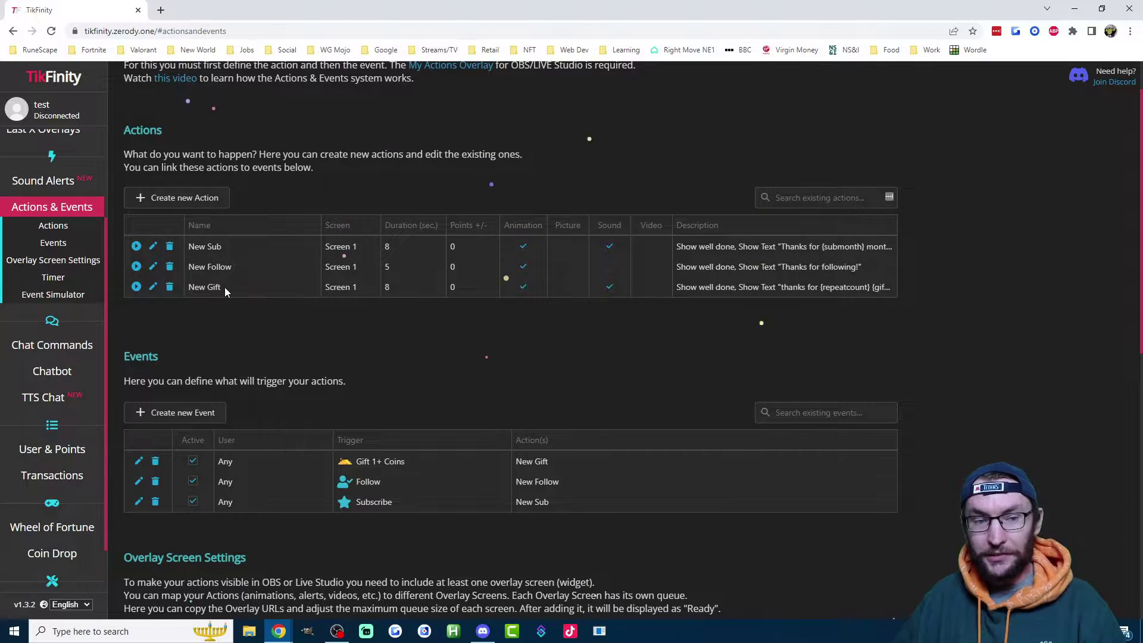
Copy the Screen 1 overlay URL from the Overlay Screen Settings and switch to OBS
{"action": "scroll", "coordinate": [223, 287], "scroll_direction": "down", "scroll_amount": 1}
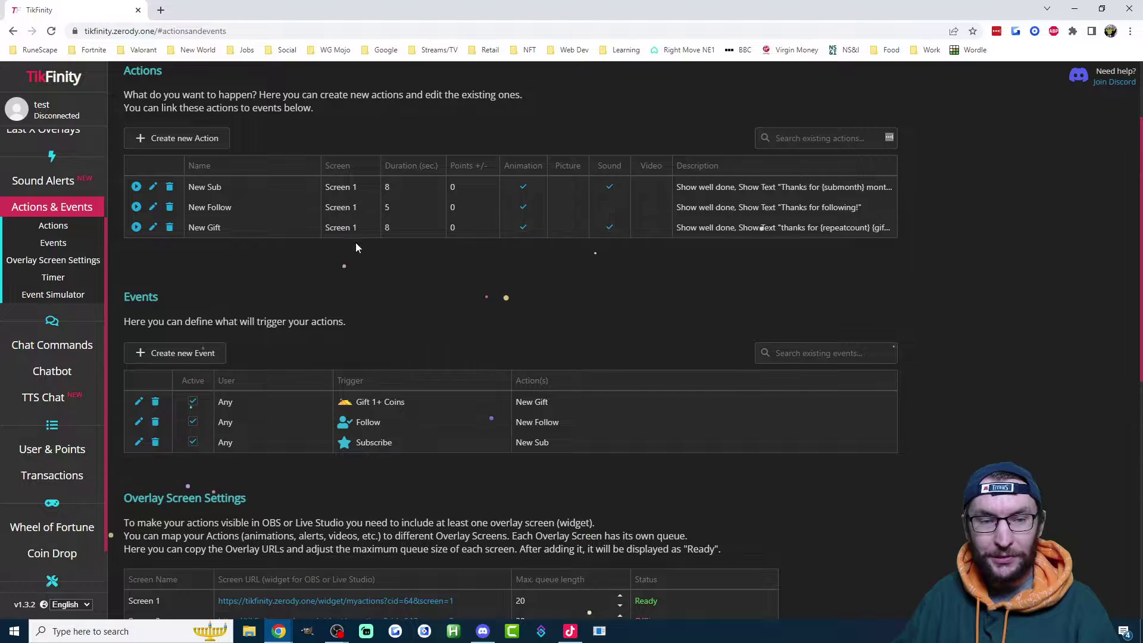
{"action": "scroll", "coordinate": [338, 217], "scroll_direction": "down", "scroll_amount": 2}
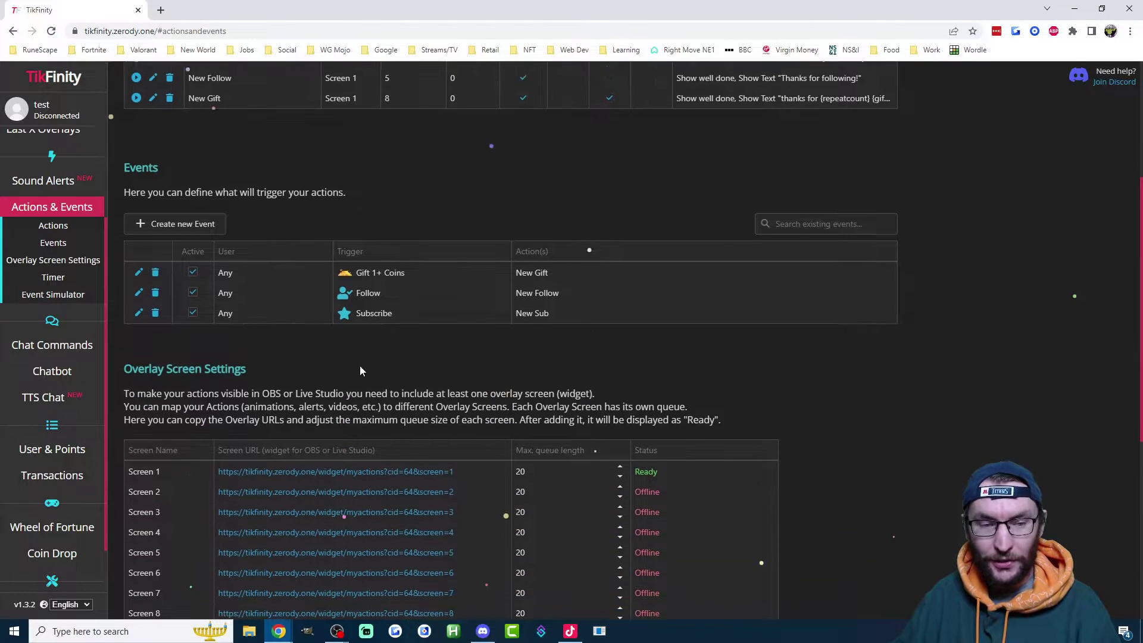
{"action": "scroll", "coordinate": [359, 371], "scroll_direction": "down", "scroll_amount": 1}
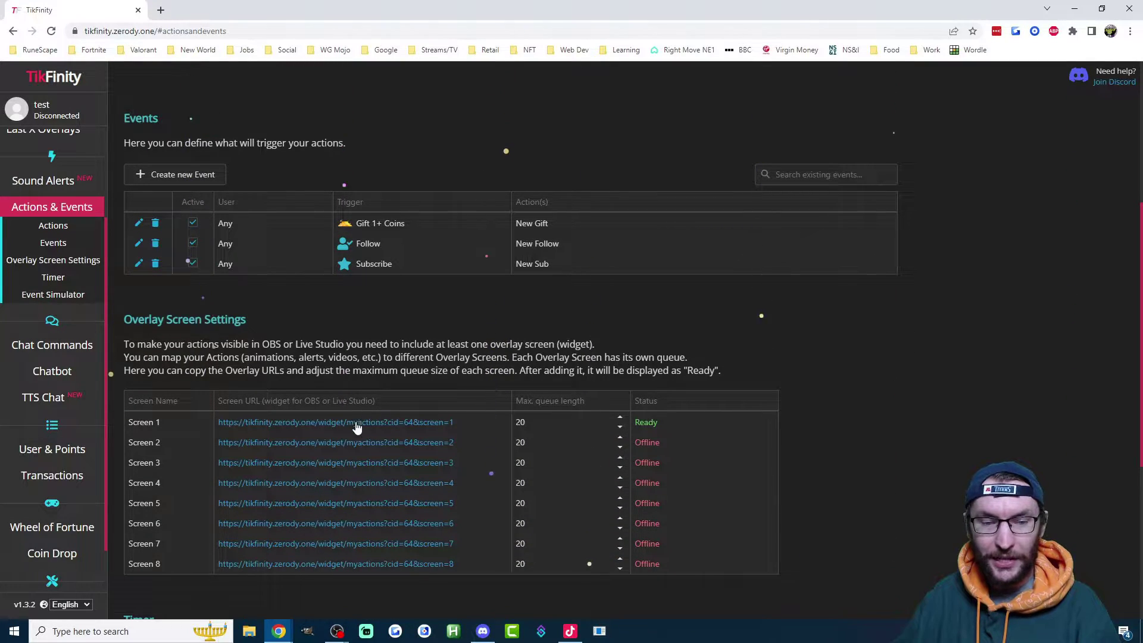
{"action": "left_click", "coordinate": [335, 424]}
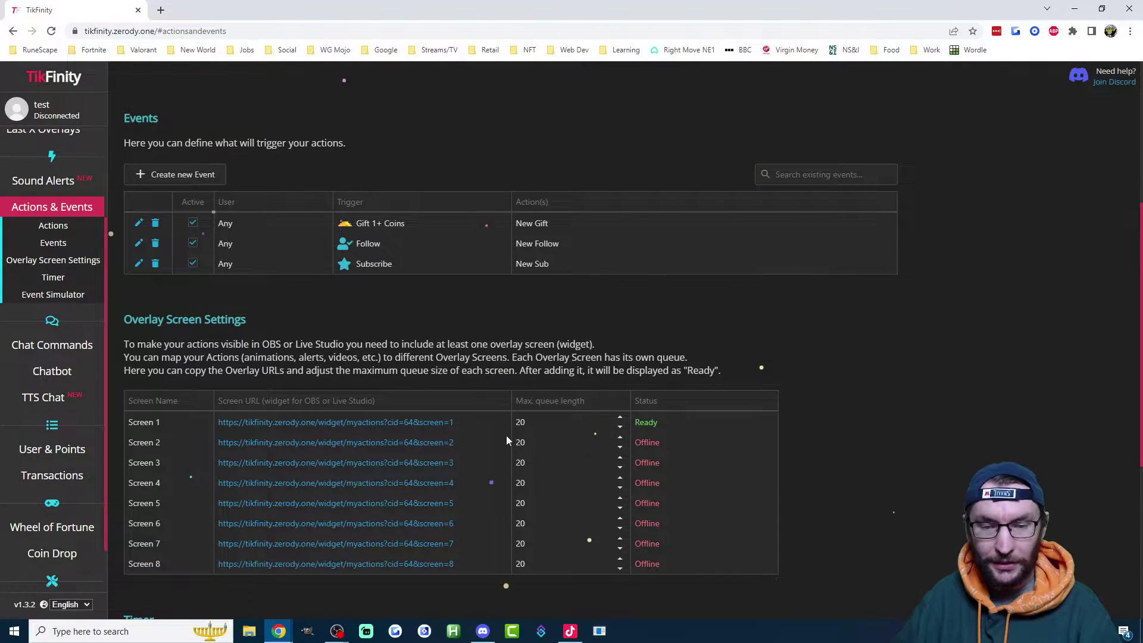
{"action": "left_click", "coordinate": [384, 427]}
{"action": "mouse_move", "coordinate": [339, 634]}
{"action": "left_click", "coordinate": [304, 581]}
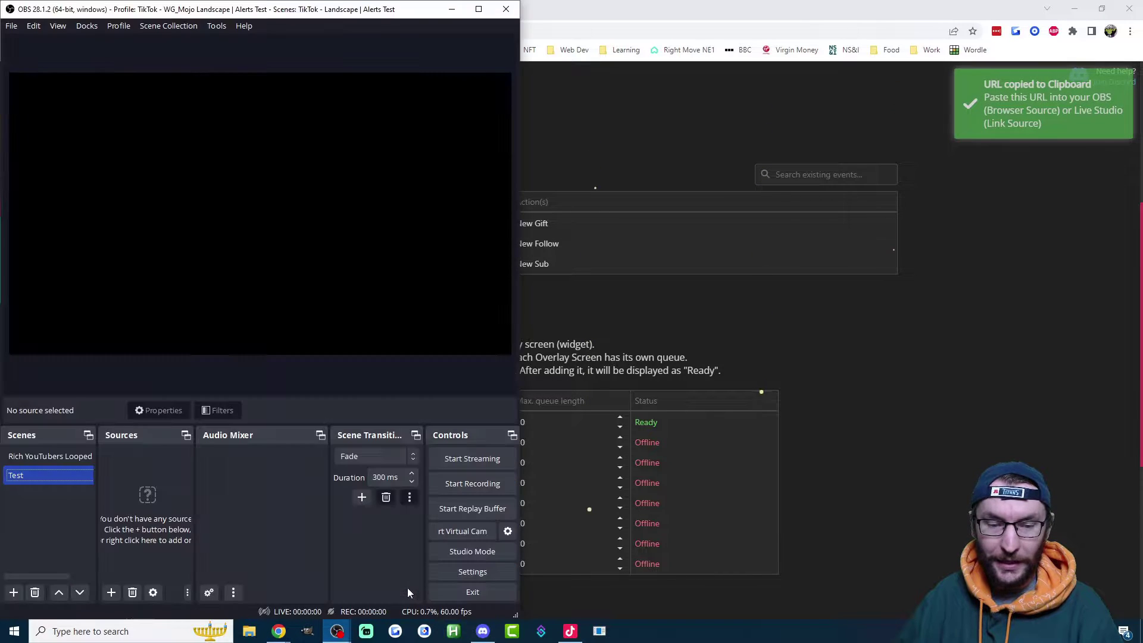
Switch to TikTok LIVE Studio, add a Link source with the copied Screen 1 URL to the Blank scene, and accept the content notice
{"action": "left_click", "coordinate": [570, 631]}
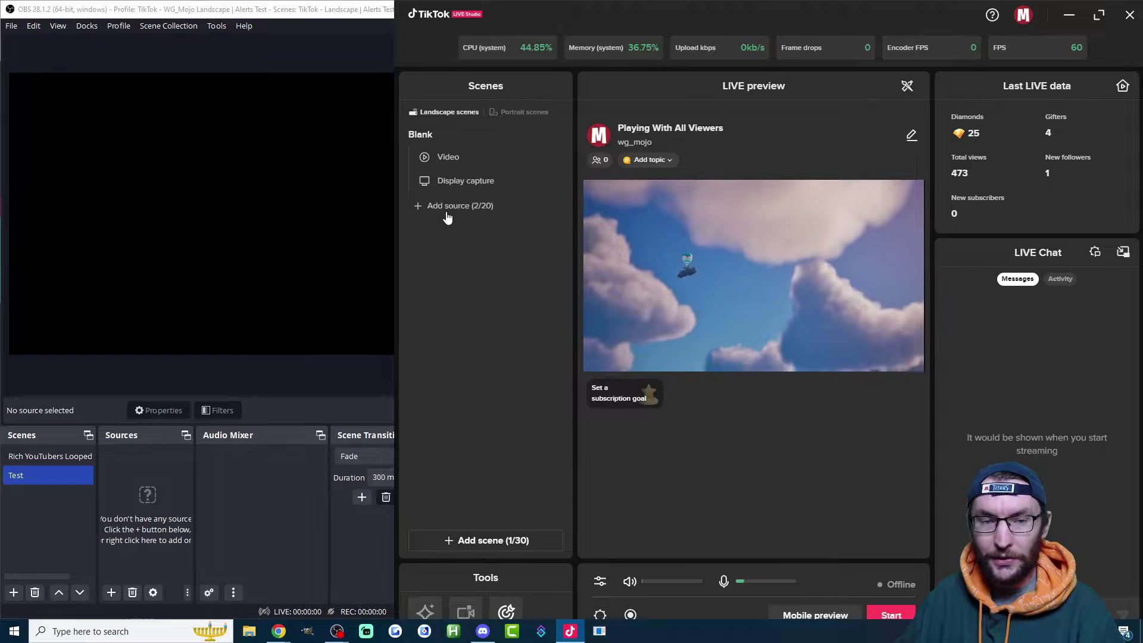
{"action": "left_click", "coordinate": [447, 212]}
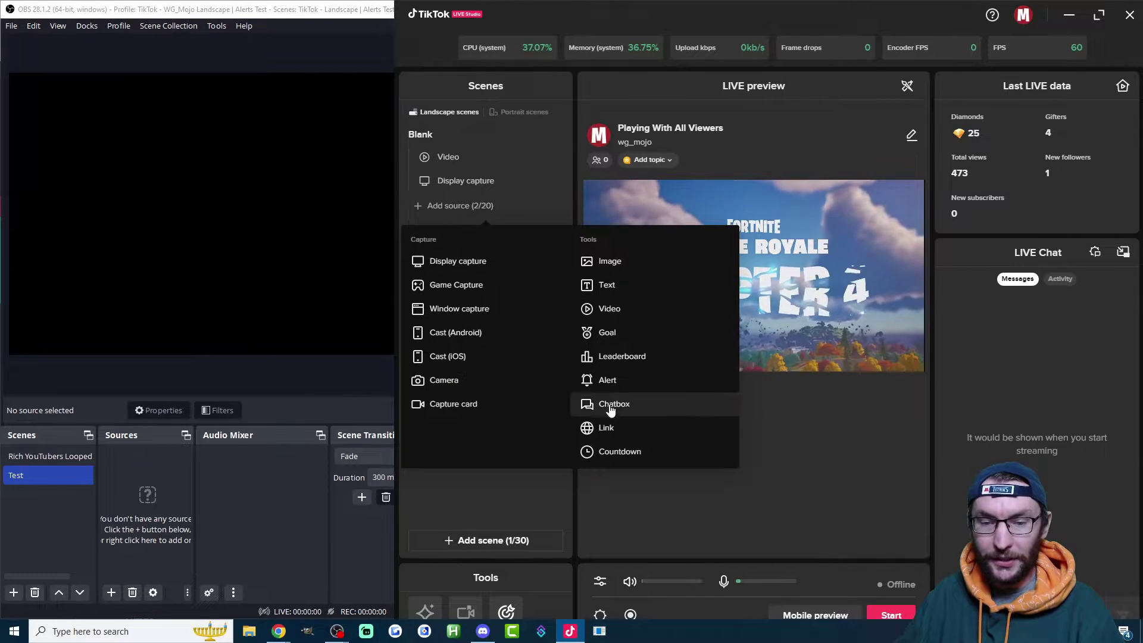
{"action": "left_click", "coordinate": [605, 428]}
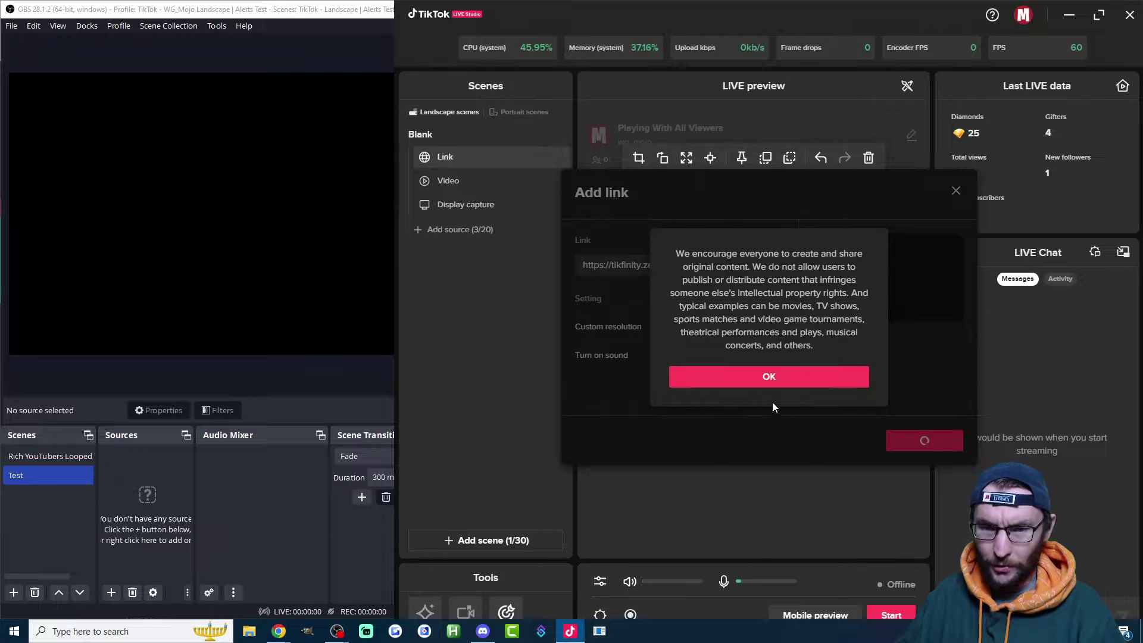
{"action": "left_click", "coordinate": [768, 378]}
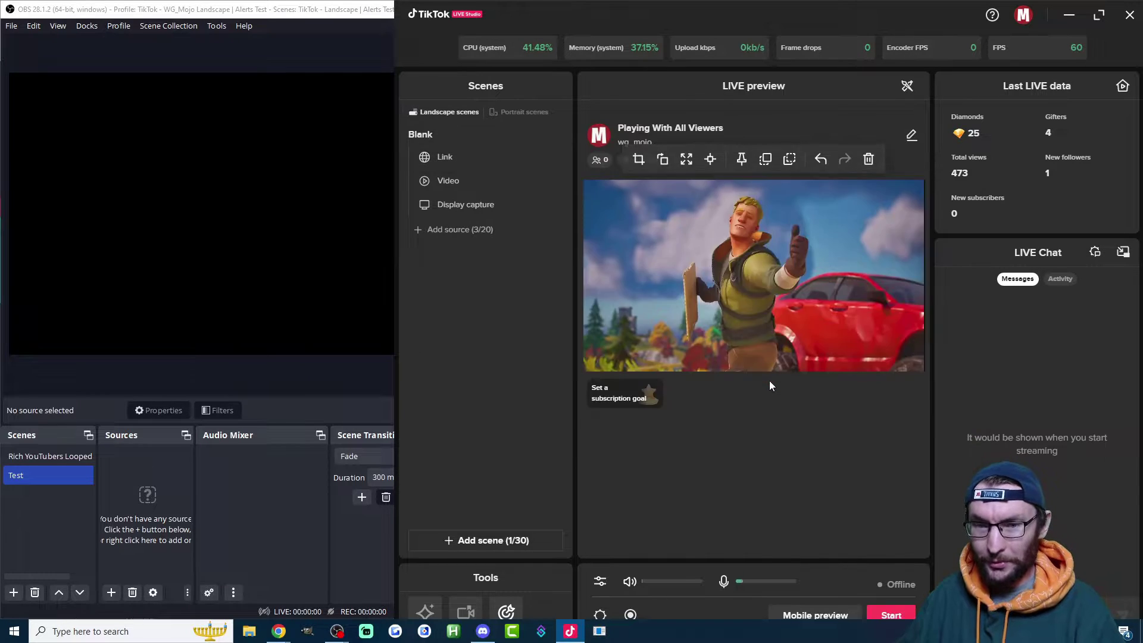
Switch to OBS and add a new Browser source named TikFinity Screen One to the Test scene
{"action": "left_click", "coordinate": [202, 89]}
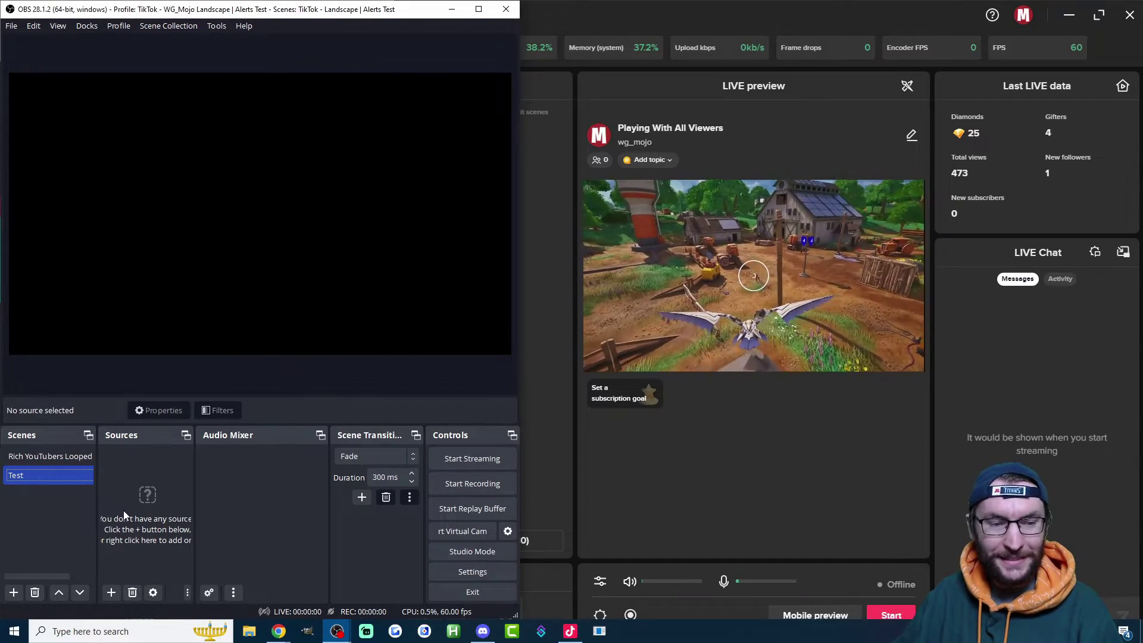
{"action": "left_click", "coordinate": [110, 593]}
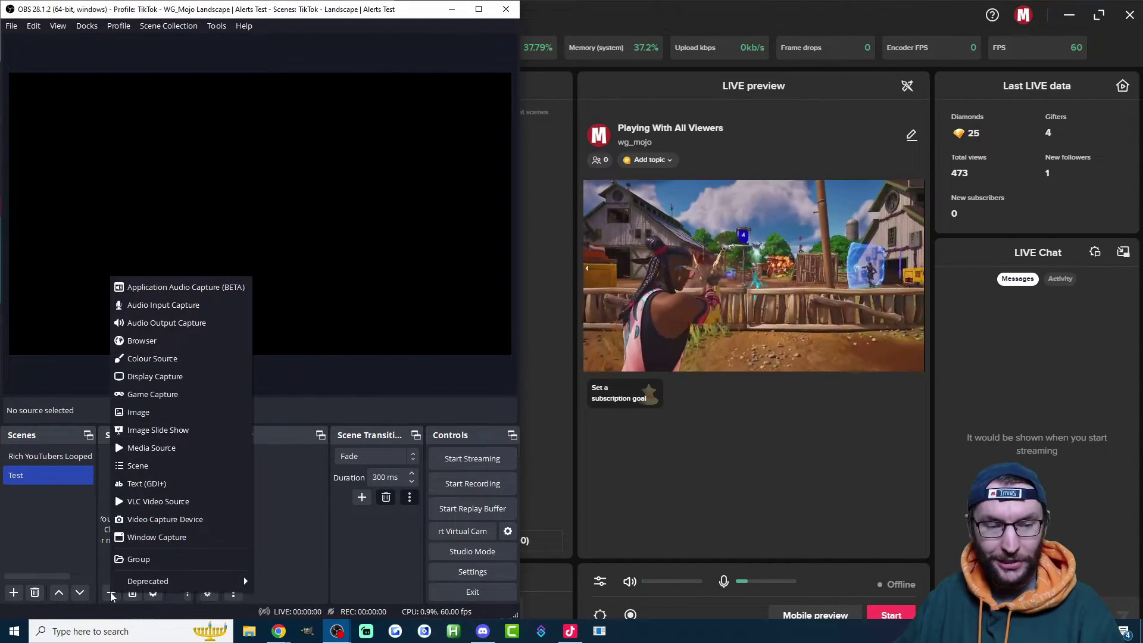
{"action": "left_click", "coordinate": [143, 340]}
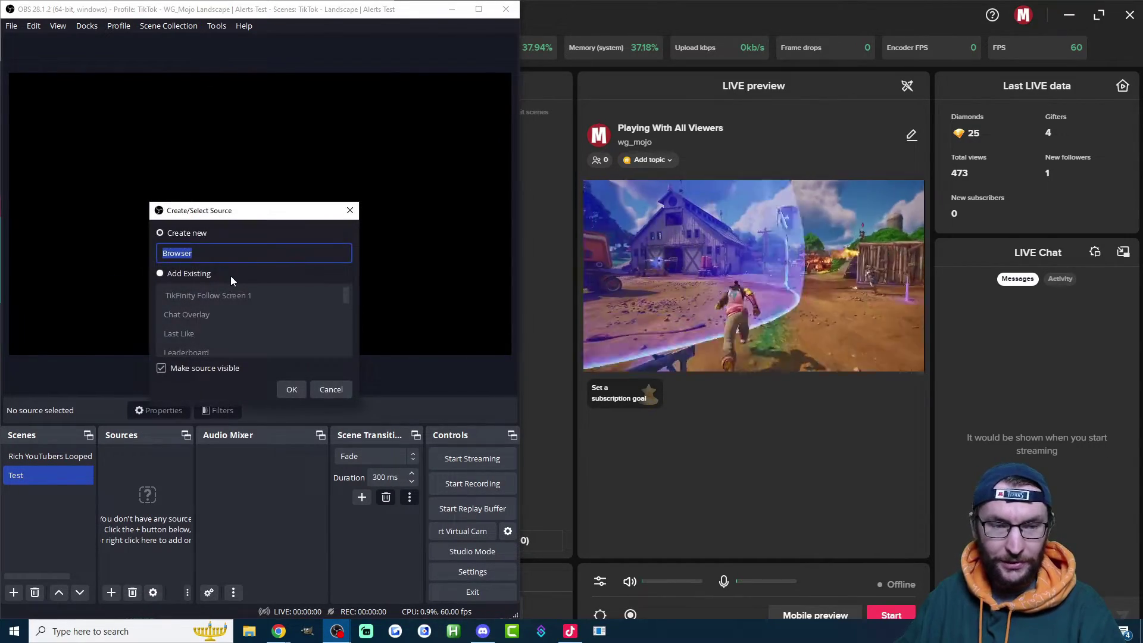
{"action": "type", "text": "Ti"}
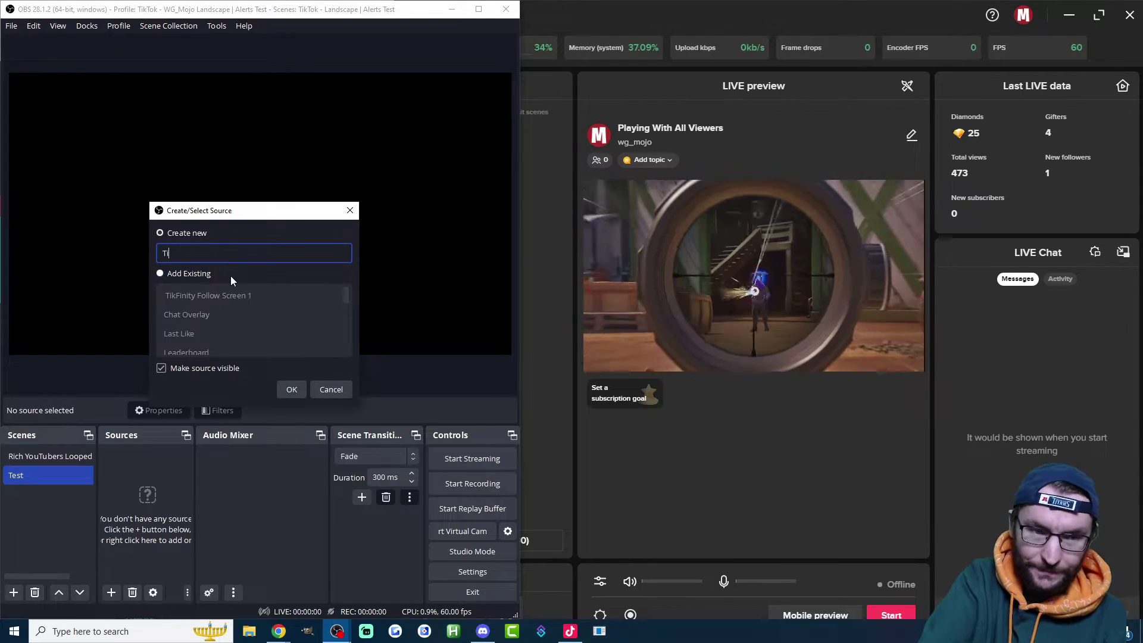
{"action": "type", "text": "kFinity Sc"}
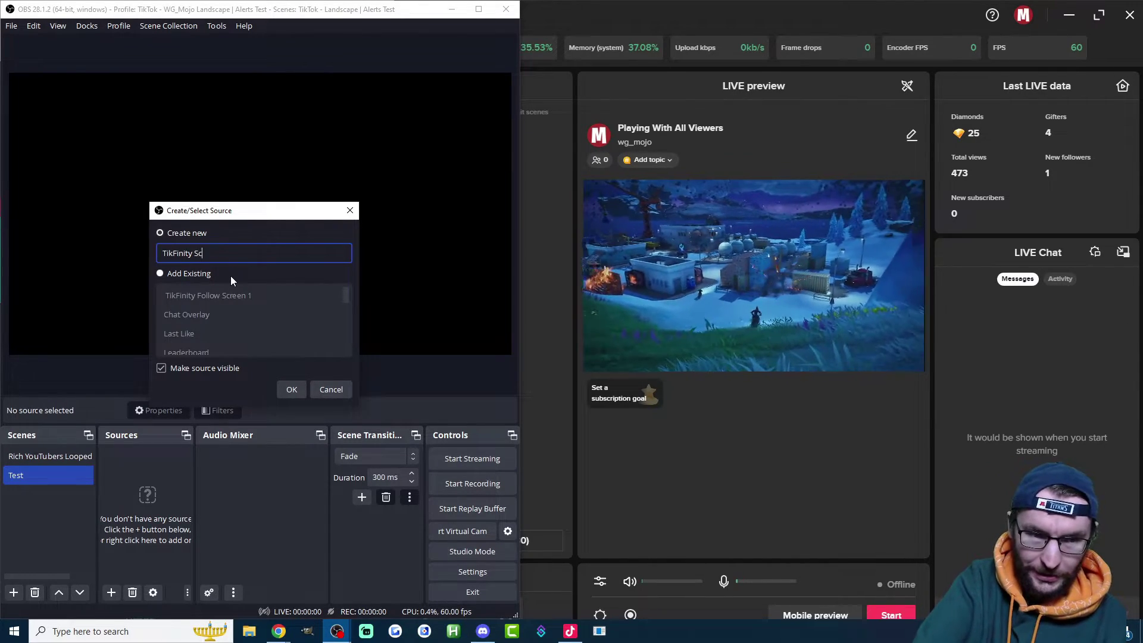
{"action": "type", "text": "reen One"}
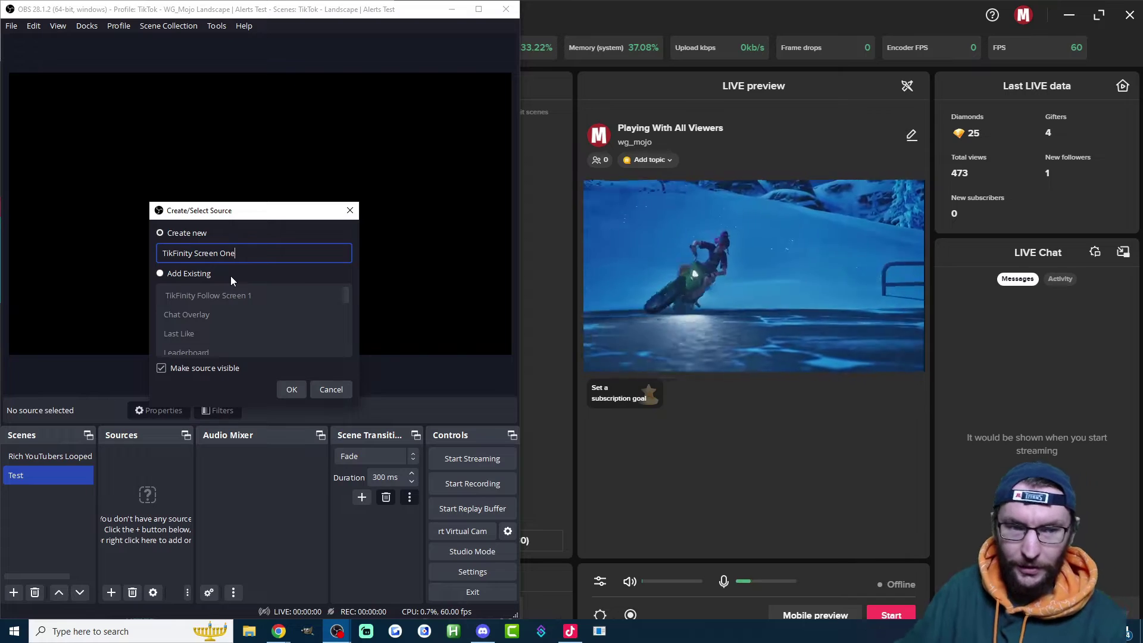
{"action": "left_click", "coordinate": [291, 388]}
Set the browser source's URL to the copied Screen 1 link, enable Shutdown source when not visible, and confirm the properties
{"action": "double_click", "coordinate": [224, 335]}
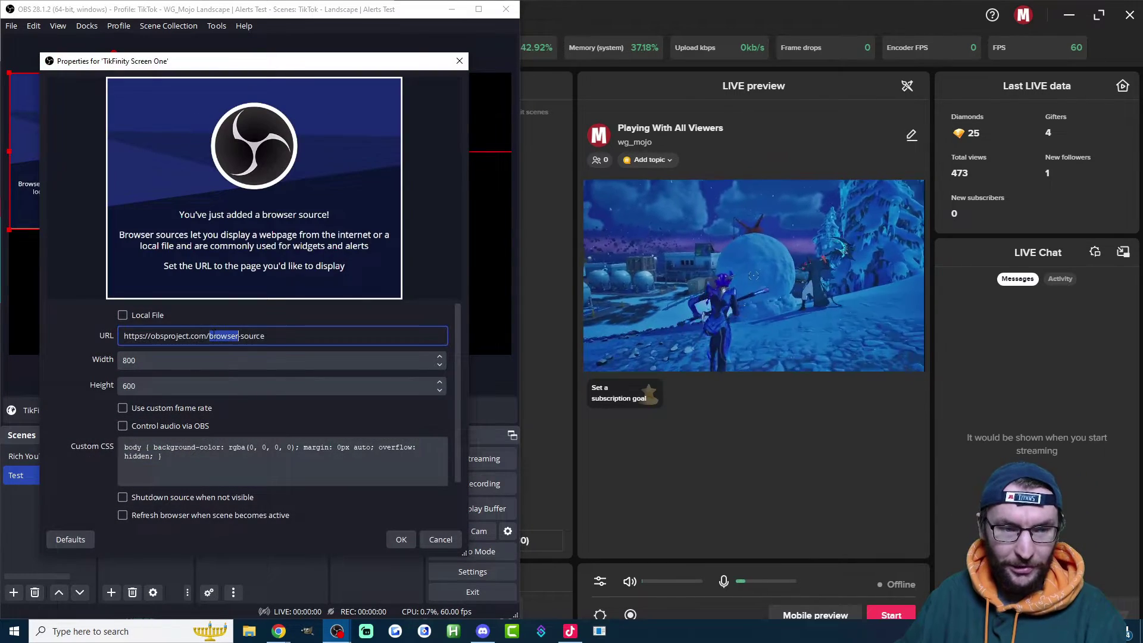
{"action": "right_click", "coordinate": [213, 335]}
{"action": "left_click", "coordinate": [227, 420]}
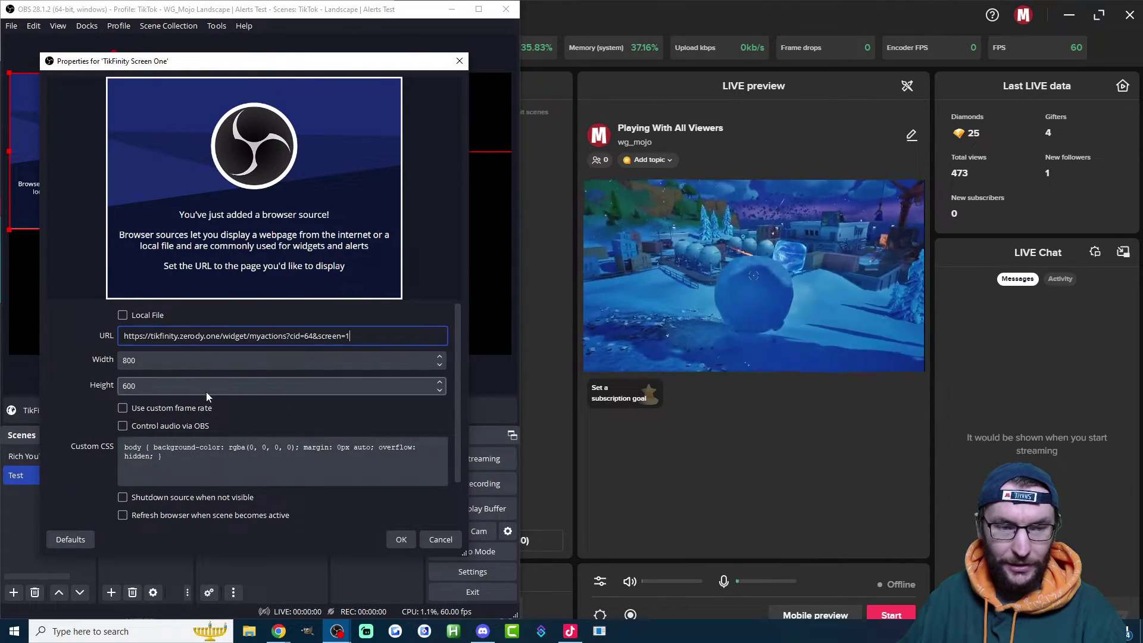
{"action": "left_click", "coordinate": [123, 370]}
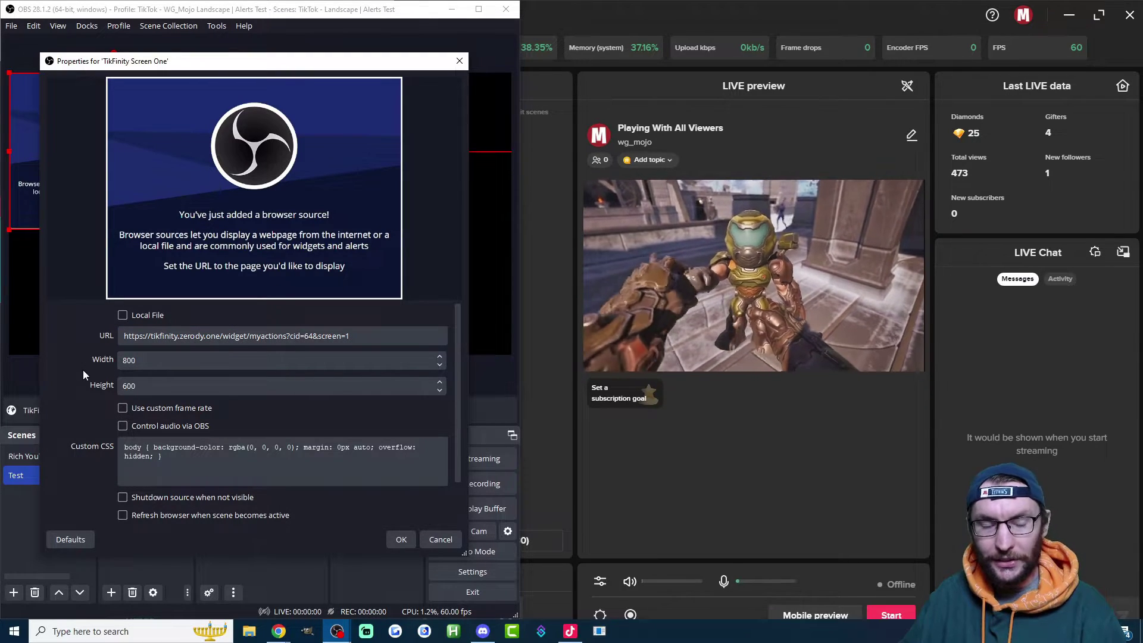
{"action": "scroll", "coordinate": [66, 390], "scroll_direction": "down", "scroll_amount": 1}
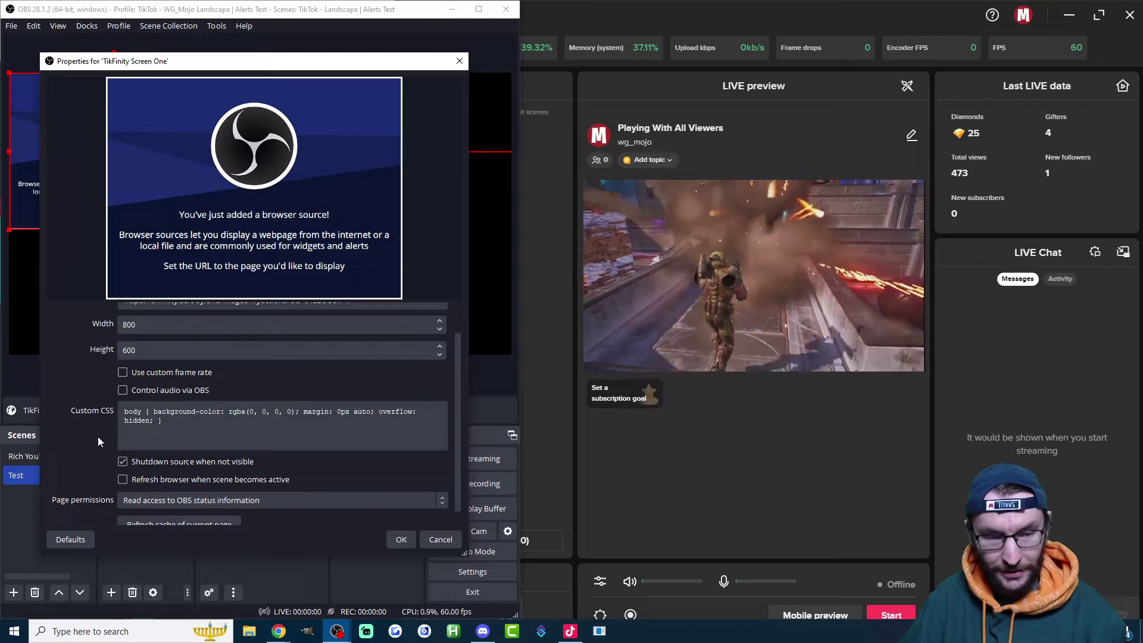
{"action": "scroll", "coordinate": [180, 454], "scroll_direction": "down", "scroll_amount": 1}
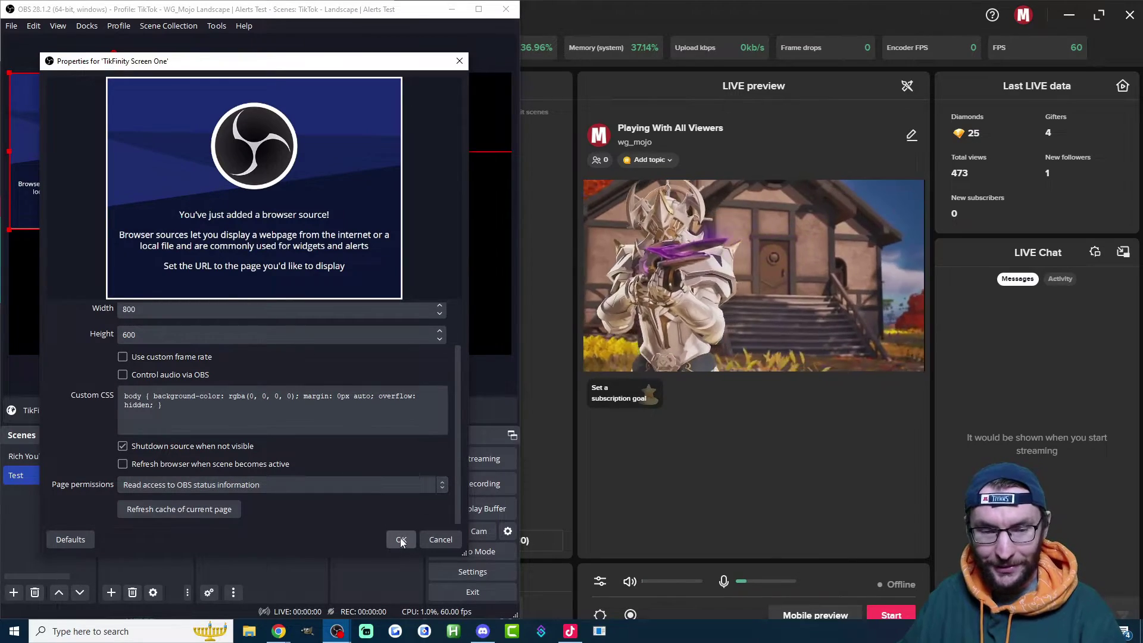
{"action": "left_click", "coordinate": [401, 539]}
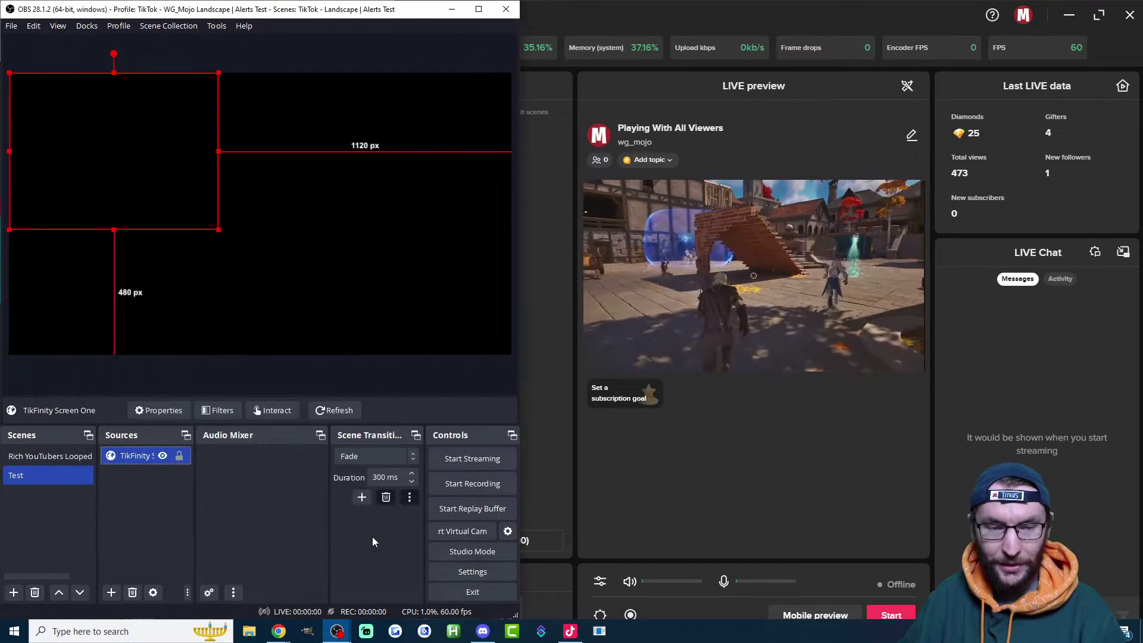
Switch to TikFinity and run the New Follow action to test its alert in OBS and TikTok LIVE Studio
{"action": "left_click", "coordinate": [719, 456]}
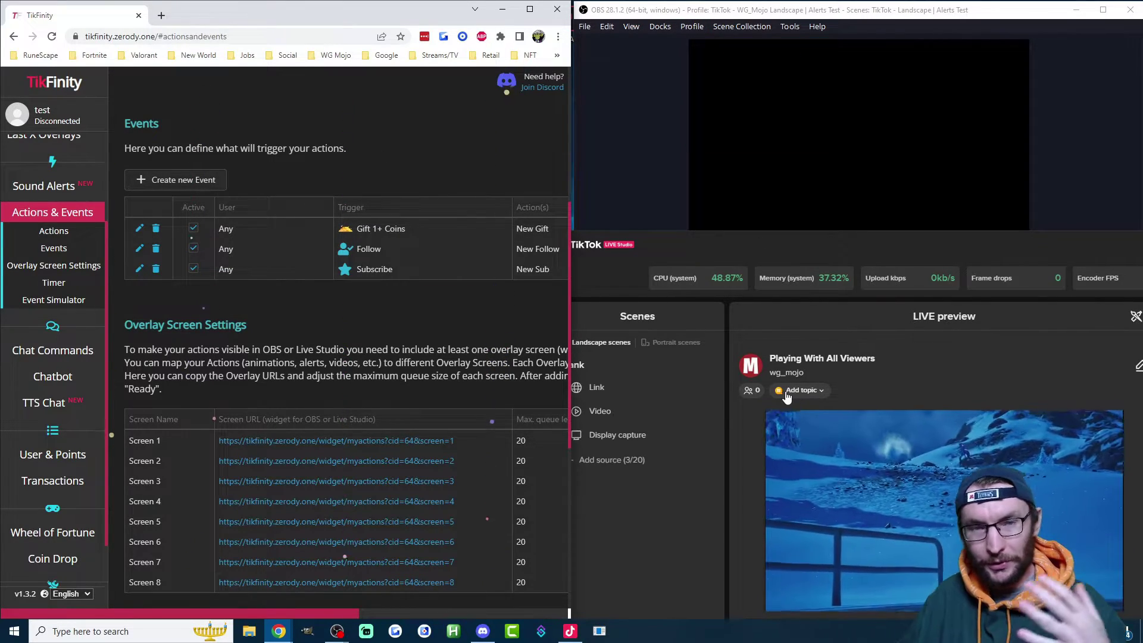
{"action": "scroll", "coordinate": [482, 344], "scroll_direction": "up", "scroll_amount": 4}
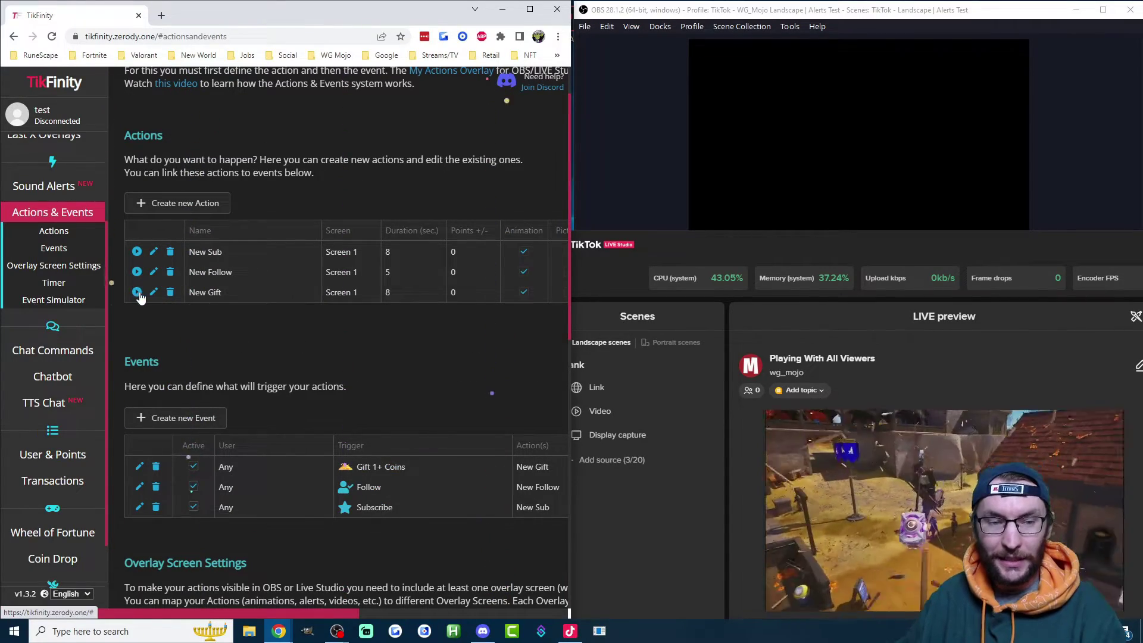
{"action": "left_click", "coordinate": [137, 272]}
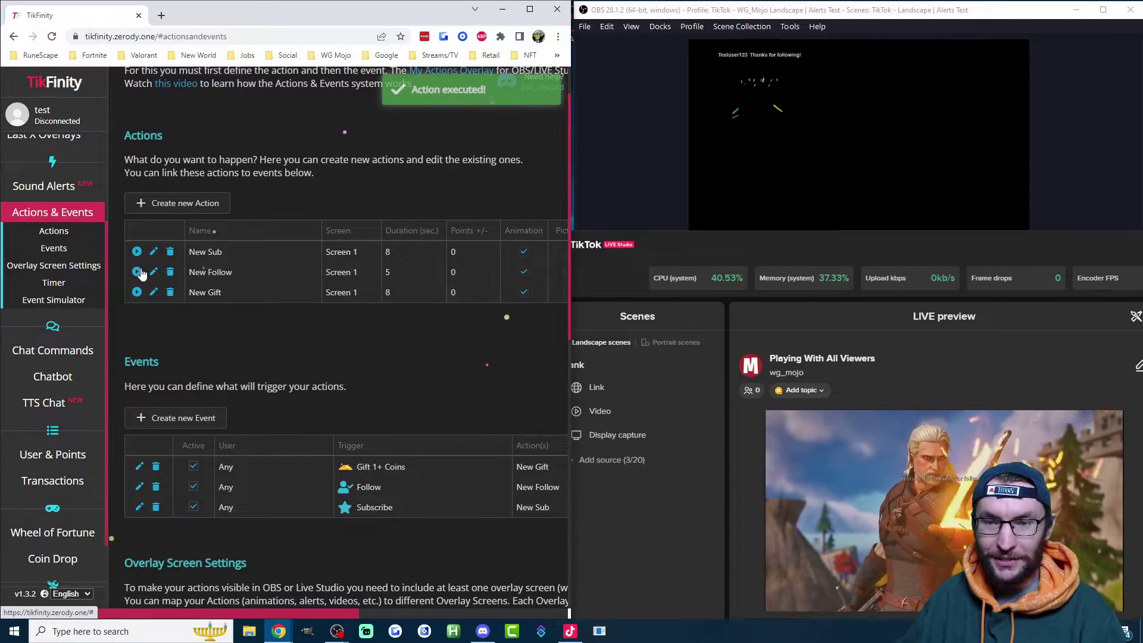
Enlarge the Link overlay in the LIVE Studio preview and the TikFinity source in OBS, leaving about 1065 px beside and 438 px below it
{"action": "left_click", "coordinate": [755, 66]}
{"action": "left_click", "coordinate": [740, 490]}
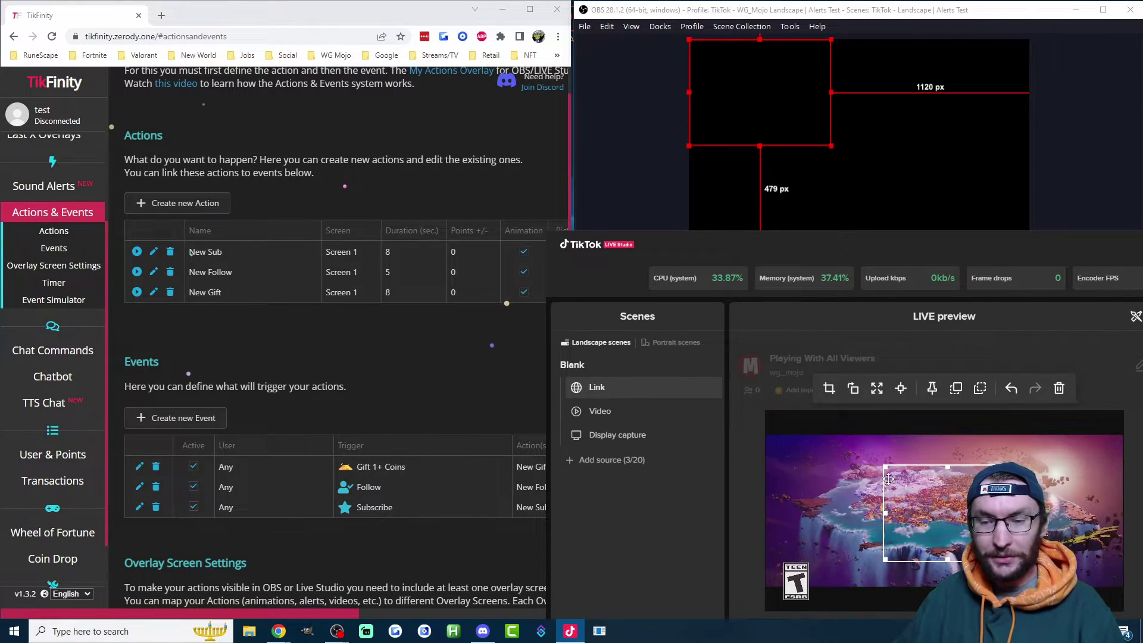
{"action": "left_click_drag", "start_coordinate": [884, 467], "coordinate": [846, 438]}
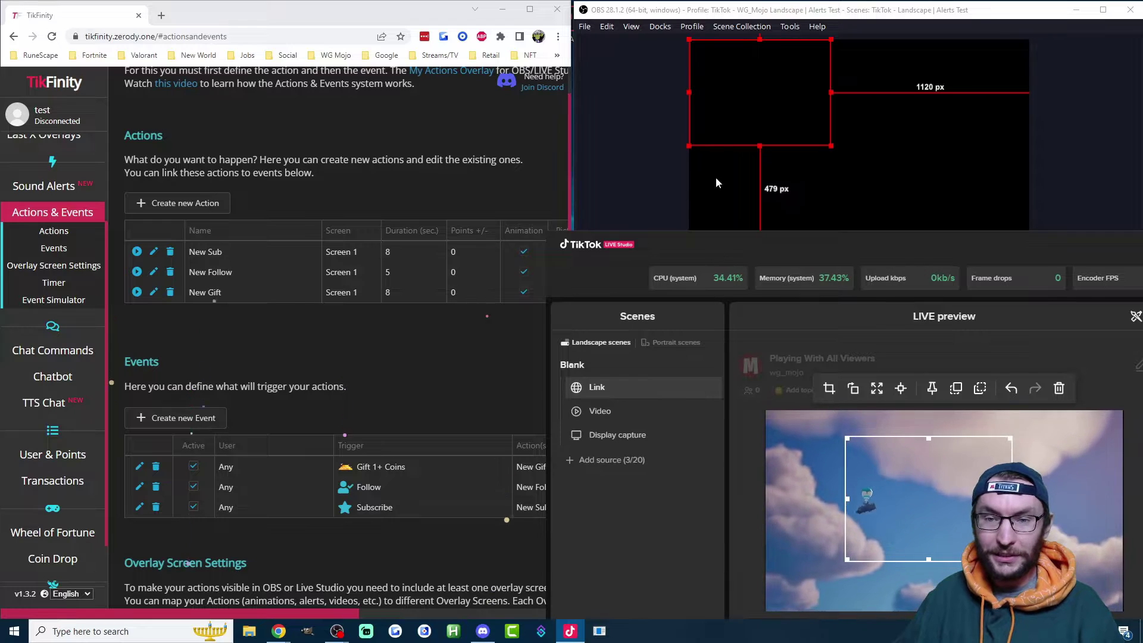
{"action": "left_click", "coordinate": [814, 153]}
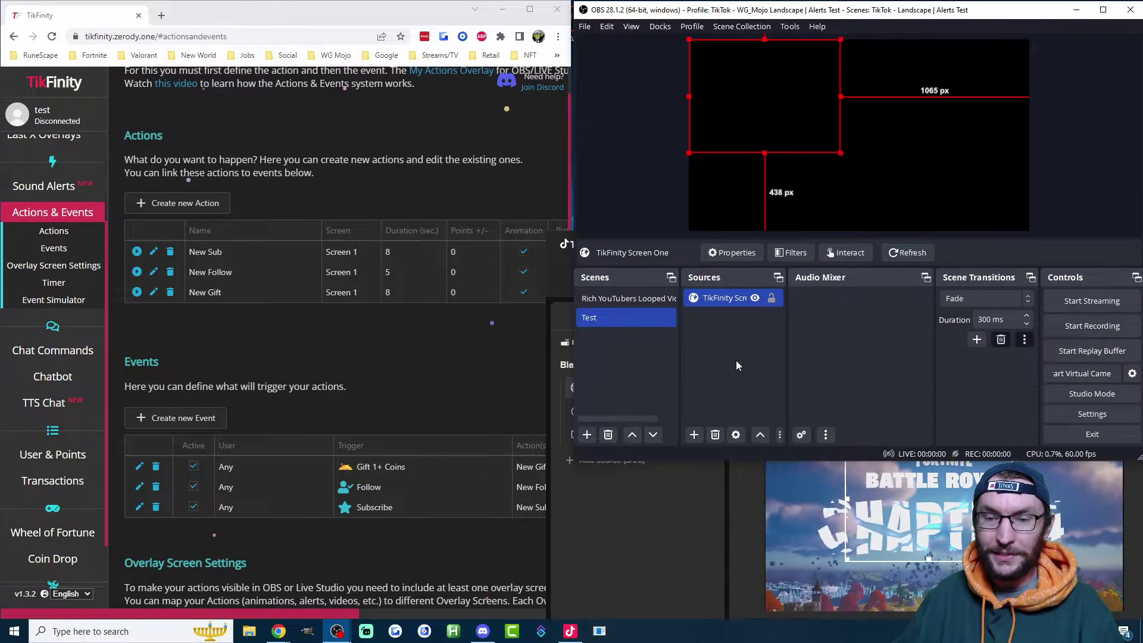
Check the width and height in the TikFinity Screen One source's properties, close them, and switch back to TikTok LIVE Studio
{"action": "double_click", "coordinate": [726, 298]}
{"action": "left_click", "coordinate": [732, 309]}
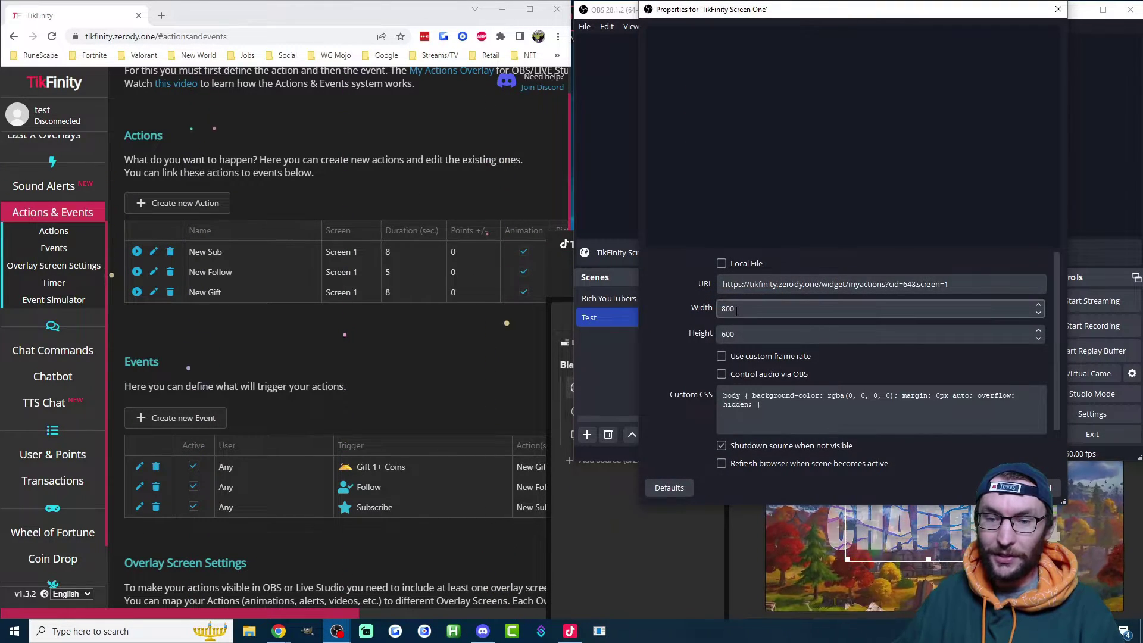
{"action": "key", "text": "Return"}
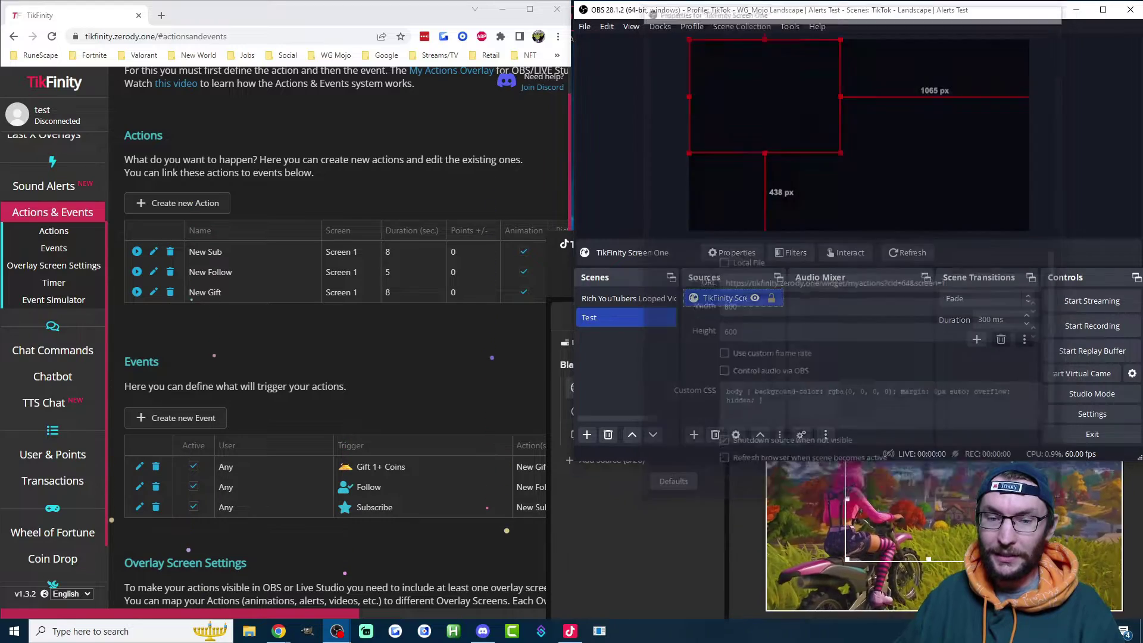
{"action": "left_click", "coordinate": [680, 529]}
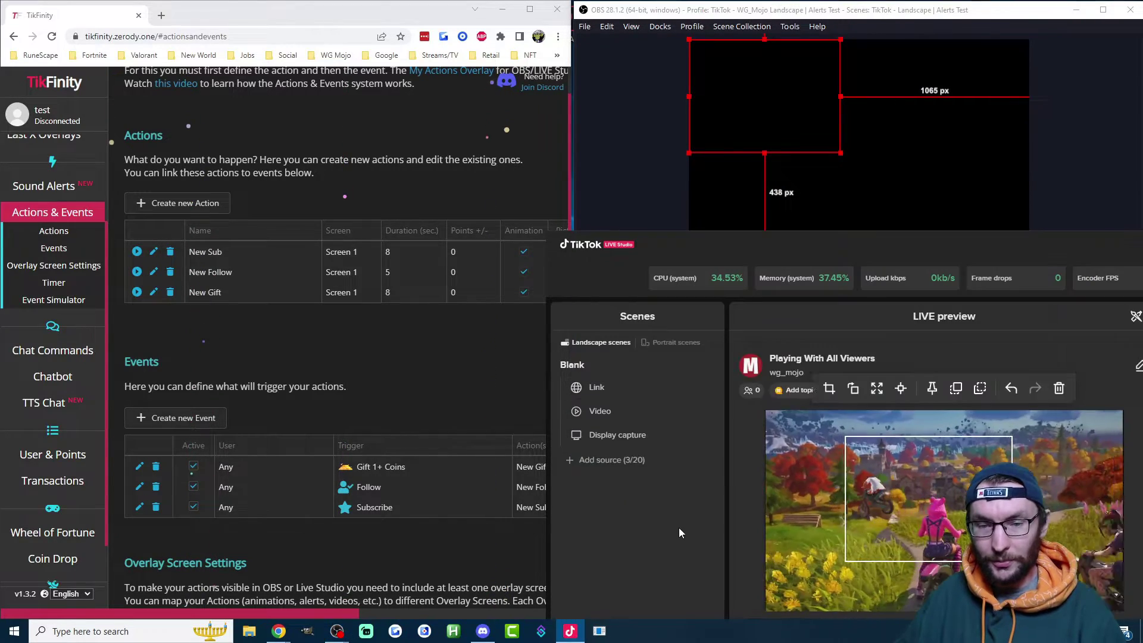
Check the custom resolution options in the LIVE Studio Link source's settings and close them without applying
{"action": "right_click", "coordinate": [619, 386]}
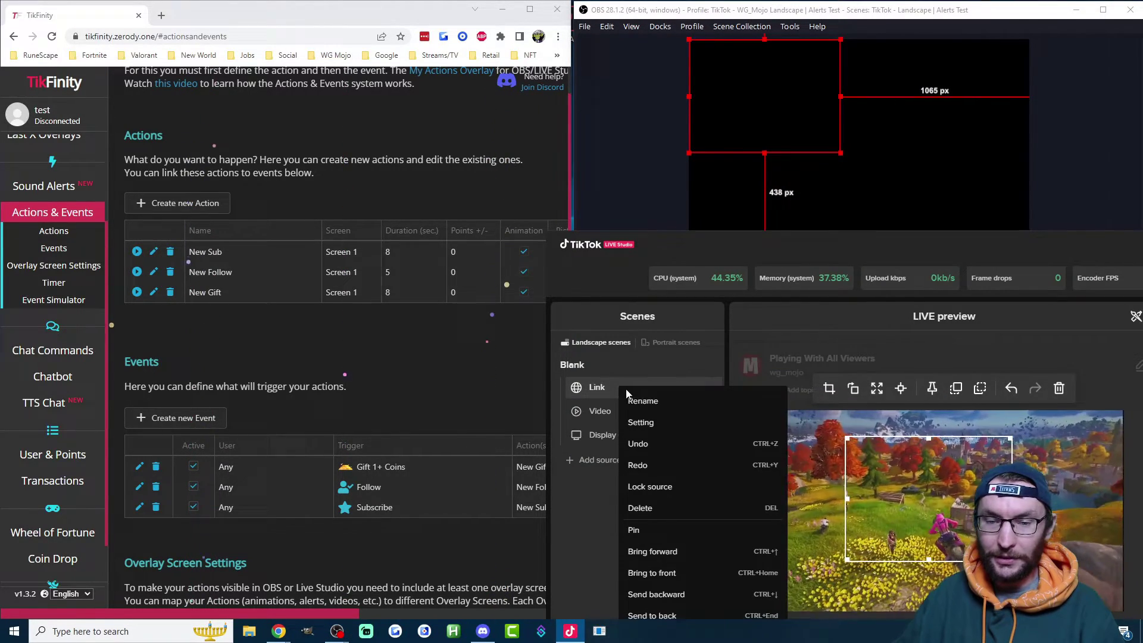
{"action": "left_click", "coordinate": [648, 422]}
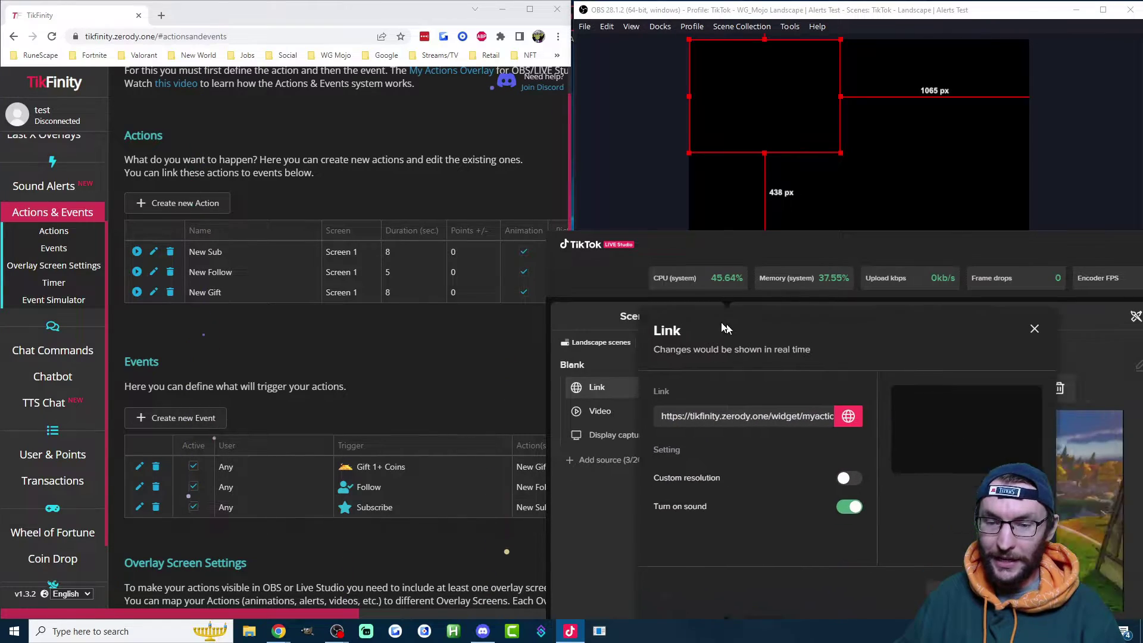
{"action": "left_click", "coordinate": [736, 361]}
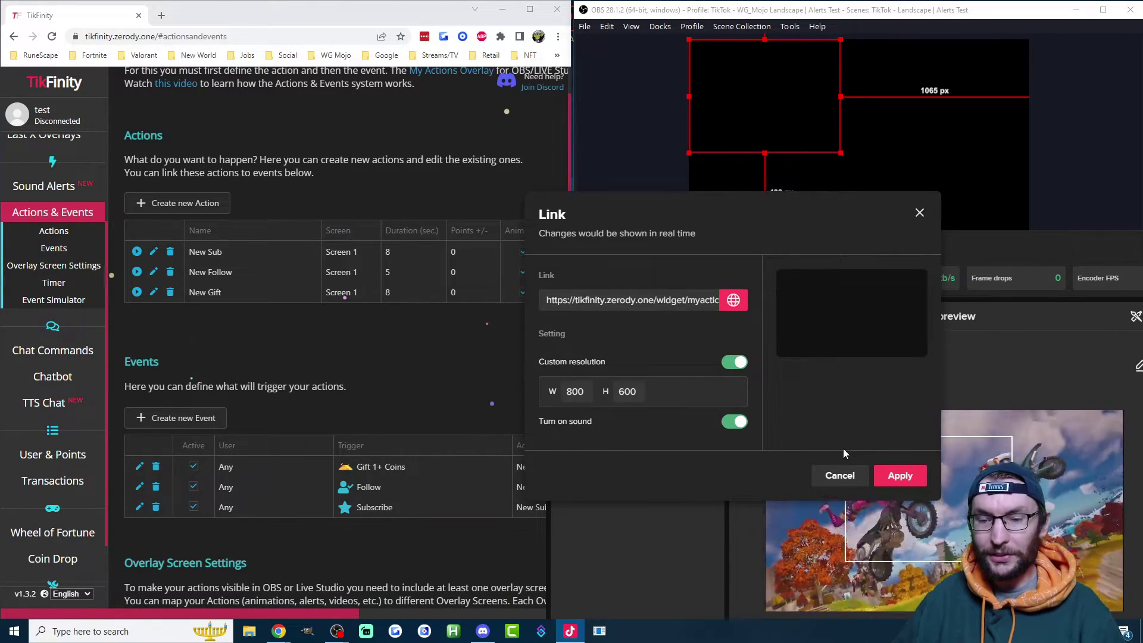
{"action": "left_click", "coordinate": [919, 213]}
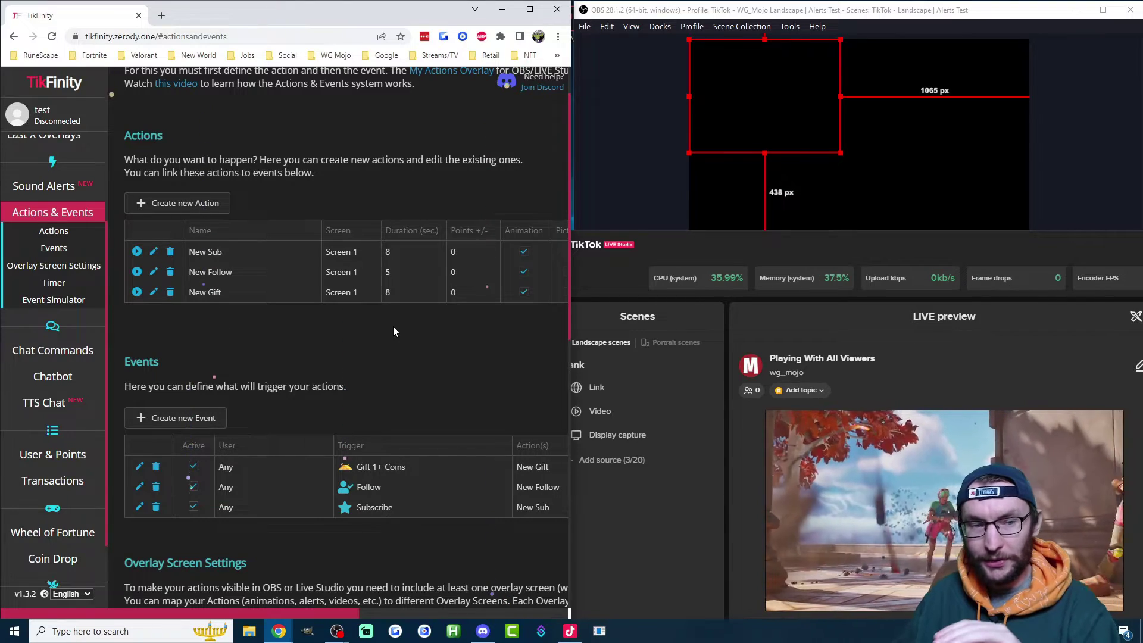
In TikFinity, assign the New Sub action to Screen 2 and copy the Screen 2 overlay URL
{"action": "left_click", "coordinate": [348, 251]}
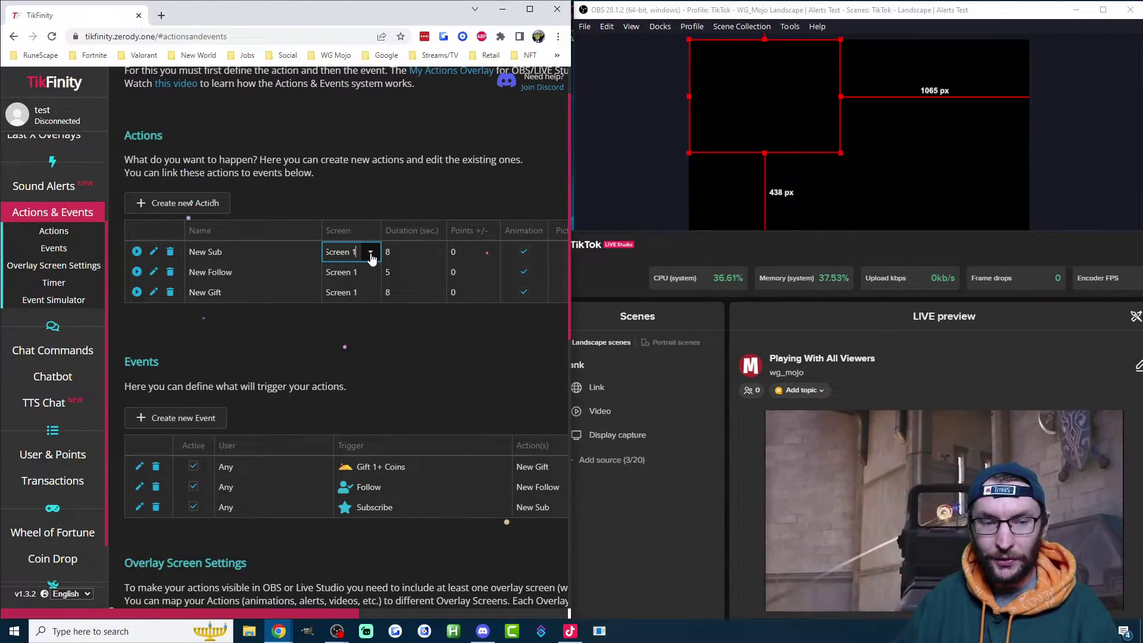
{"action": "left_click", "coordinate": [371, 253]}
{"action": "left_click", "coordinate": [354, 292]}
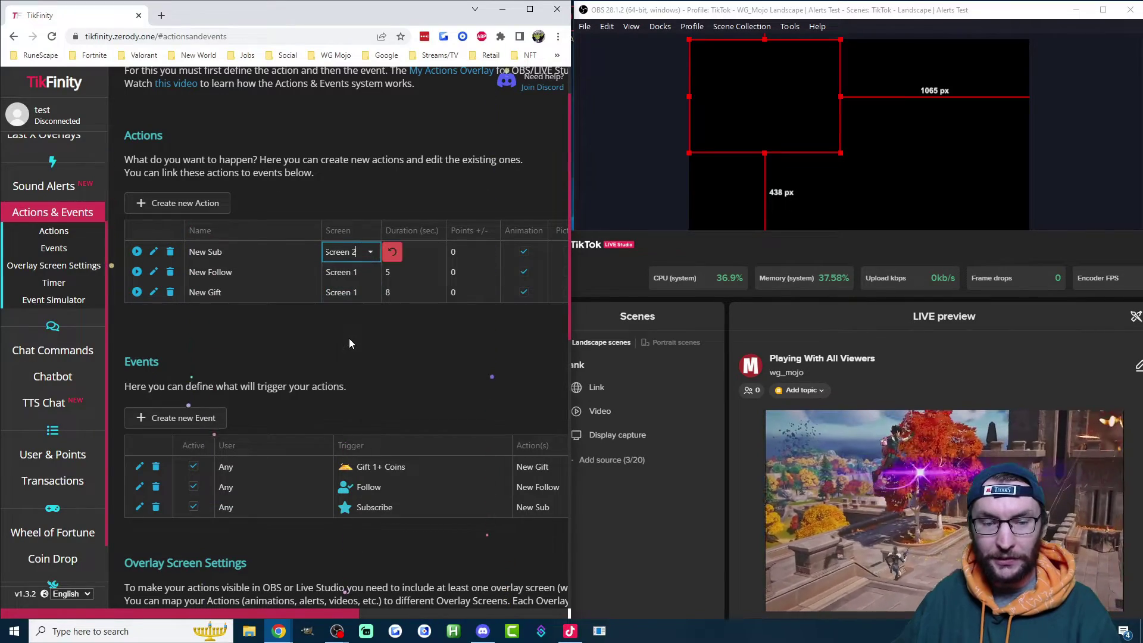
{"action": "scroll", "coordinate": [337, 337], "scroll_direction": "down", "scroll_amount": 7}
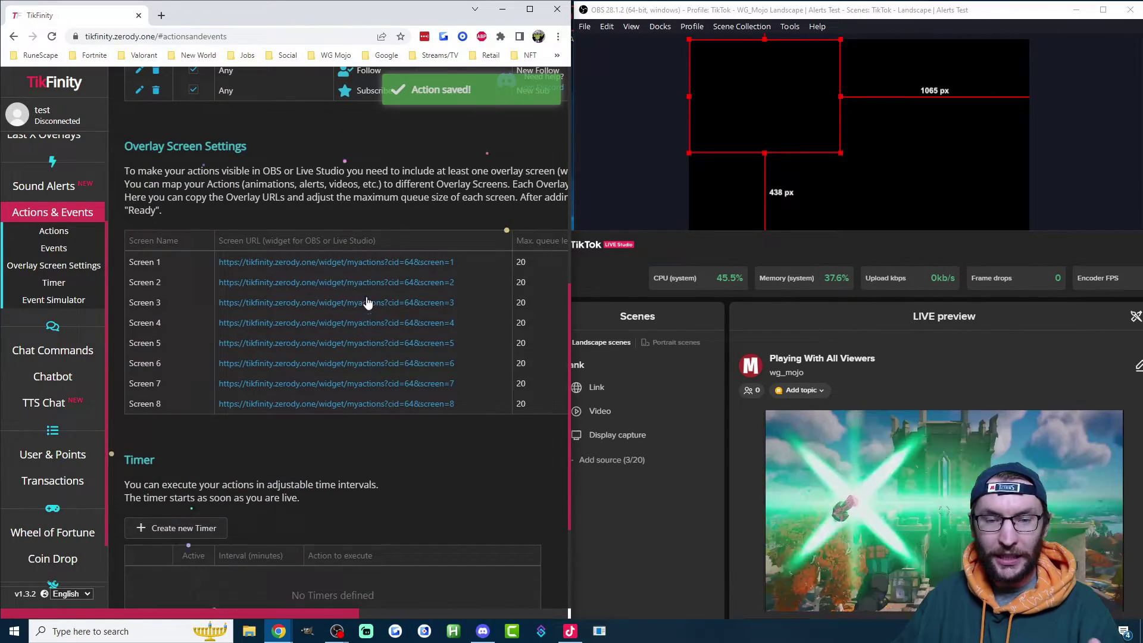
{"action": "left_click", "coordinate": [314, 285]}
{"action": "scroll", "coordinate": [300, 236], "scroll_direction": "up", "scroll_amount": 2}
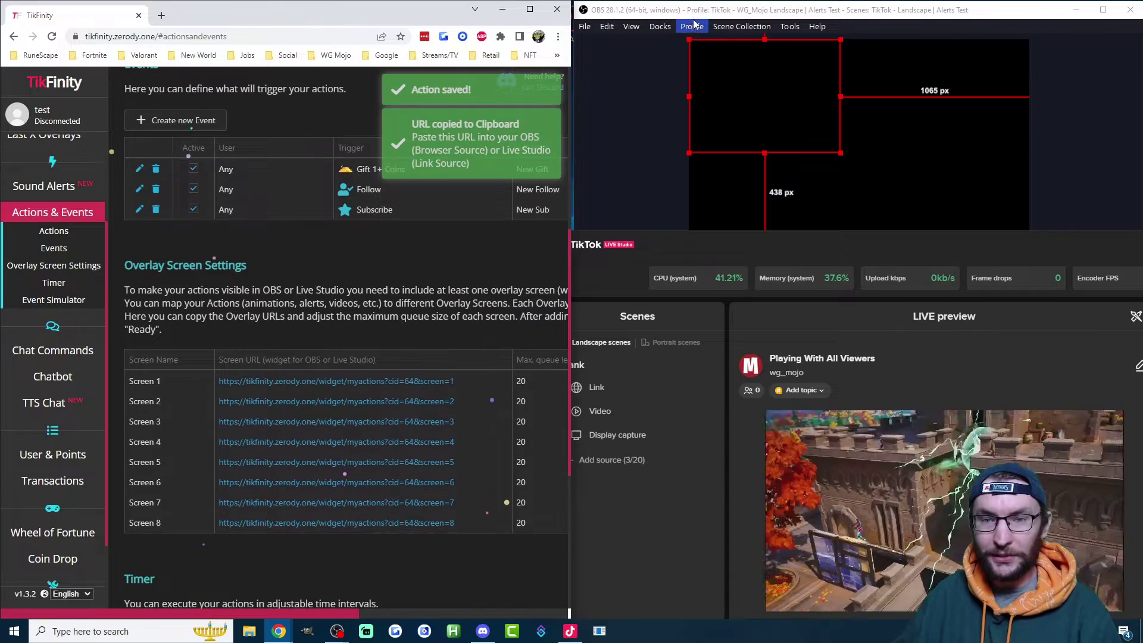
Switch to OBS and add a new browser source named "screen 2" to the Test scene
{"action": "left_click", "coordinate": [336, 631]}
{"action": "left_click", "coordinate": [694, 438]}
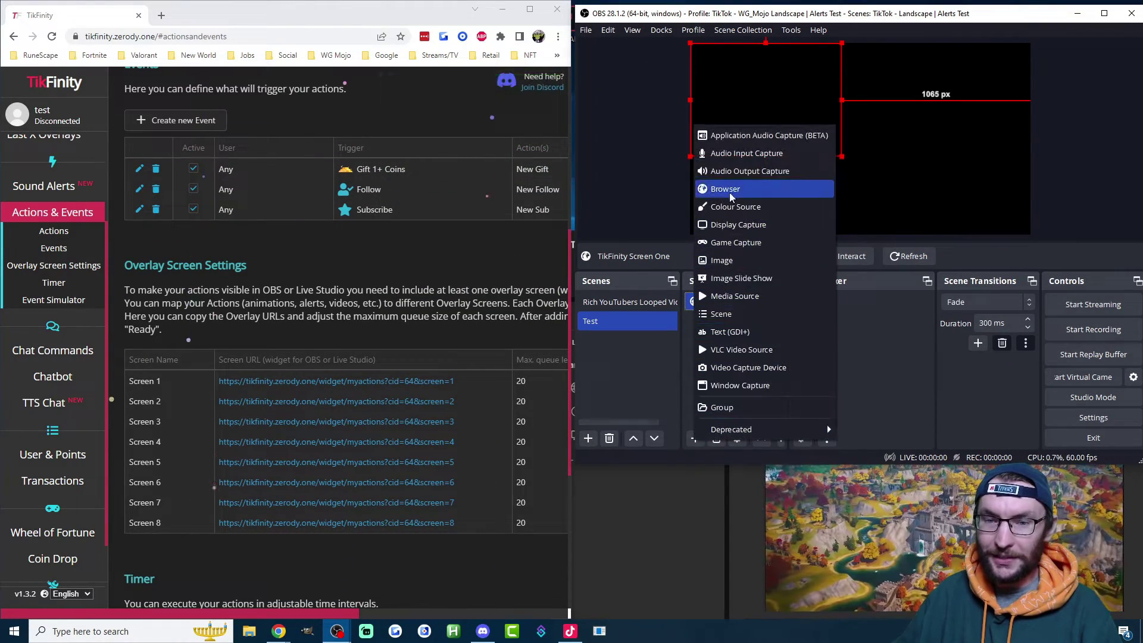
{"action": "left_click", "coordinate": [725, 189]}
{"action": "type", "text": "screen 2"}
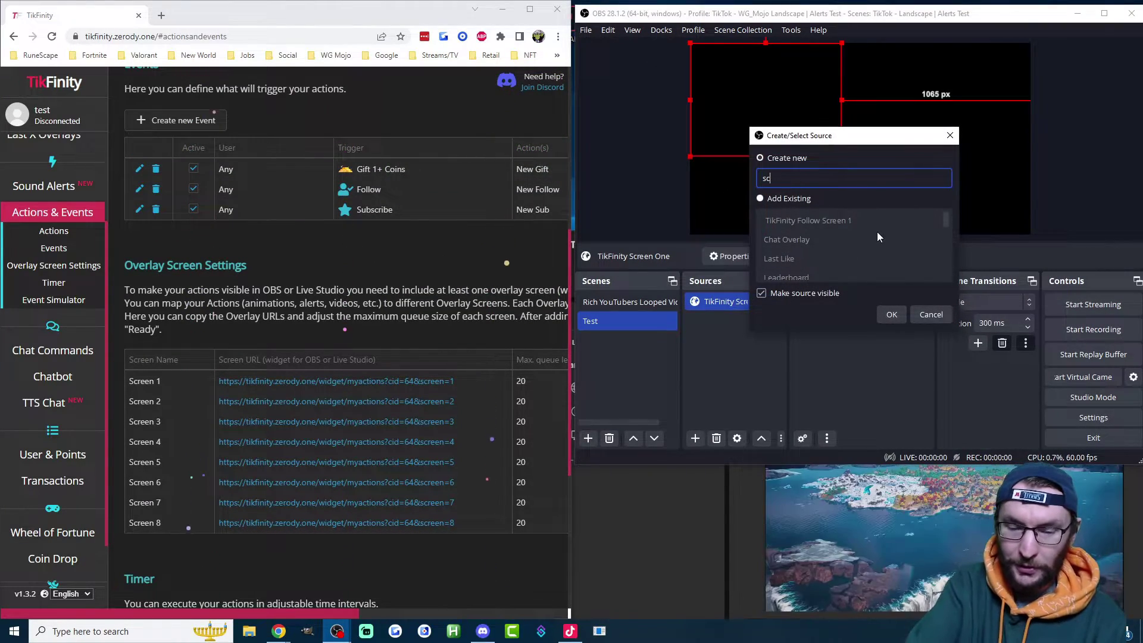
{"action": "left_click", "coordinate": [891, 313]}
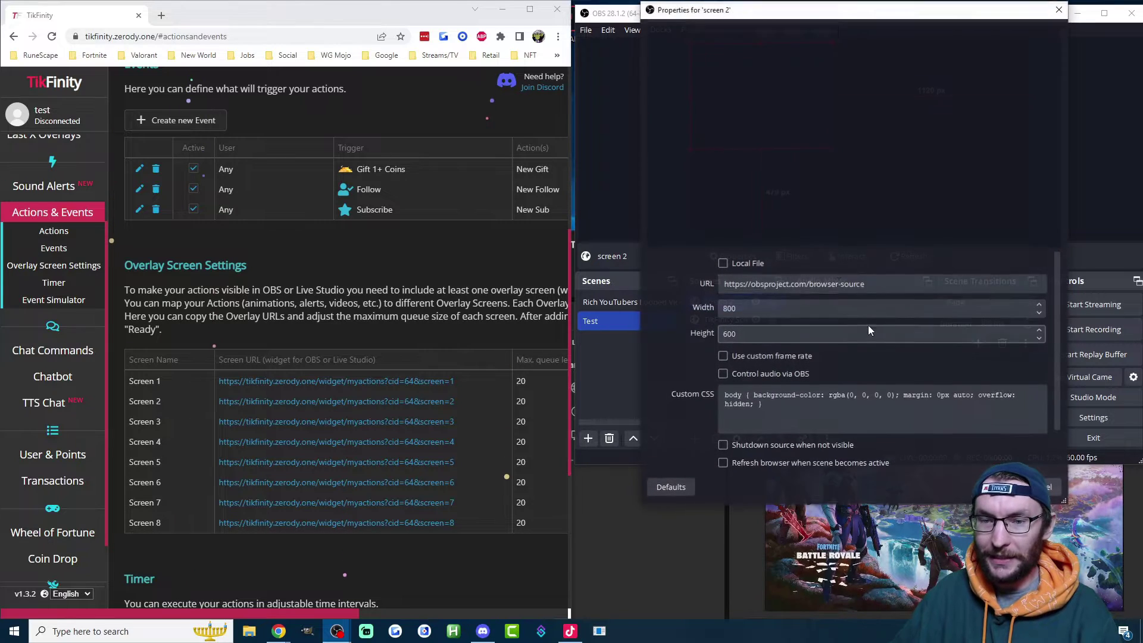
Set the screen 2 source's URL to the copied link and move it beside the Screen One source, about 265 px from the canvas's right edge
{"action": "triple_click", "coordinate": [833, 285]}
{"action": "right_click", "coordinate": [835, 288]}
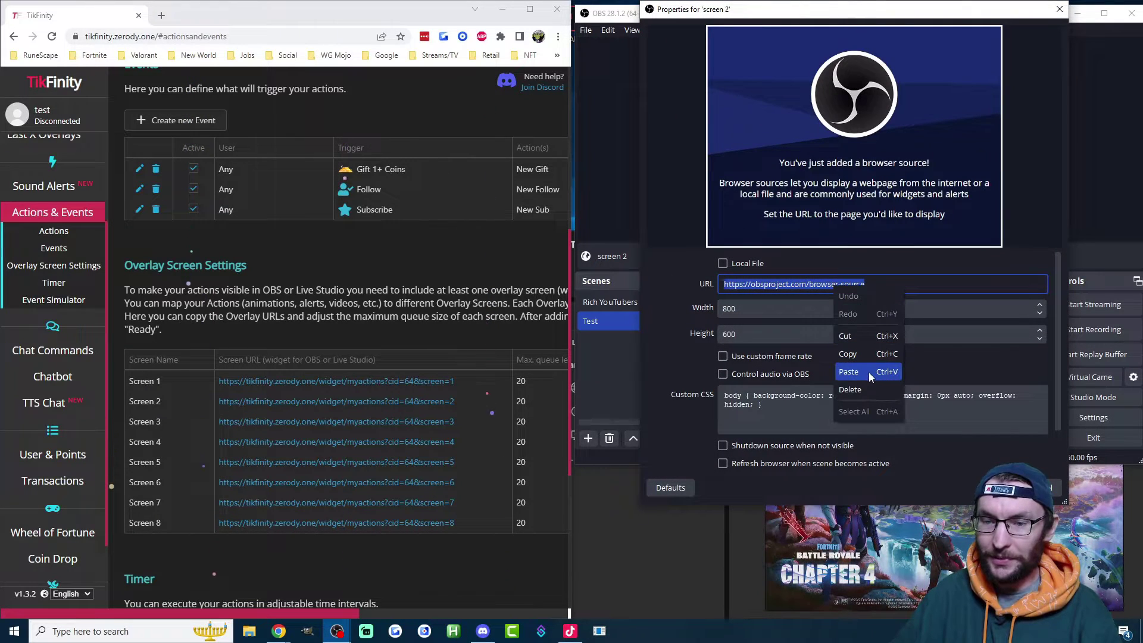
{"action": "left_click", "coordinate": [896, 373]}
{"action": "left_click", "coordinate": [997, 487]}
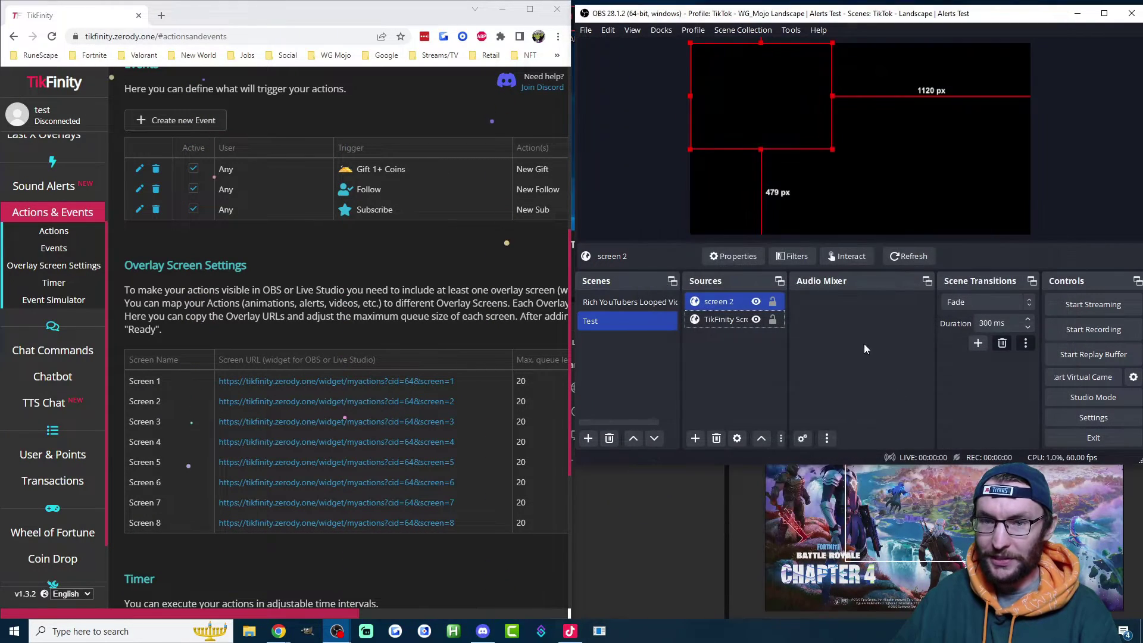
{"action": "left_click_drag", "start_coordinate": [775, 116], "coordinate": [926, 117]}
Switch to TikFinity and run the New Follow action four times and New Sub once to test both screens together
{"action": "left_click", "coordinate": [378, 130]}
{"action": "scroll", "coordinate": [334, 203], "scroll_direction": "up", "scroll_amount": 6}
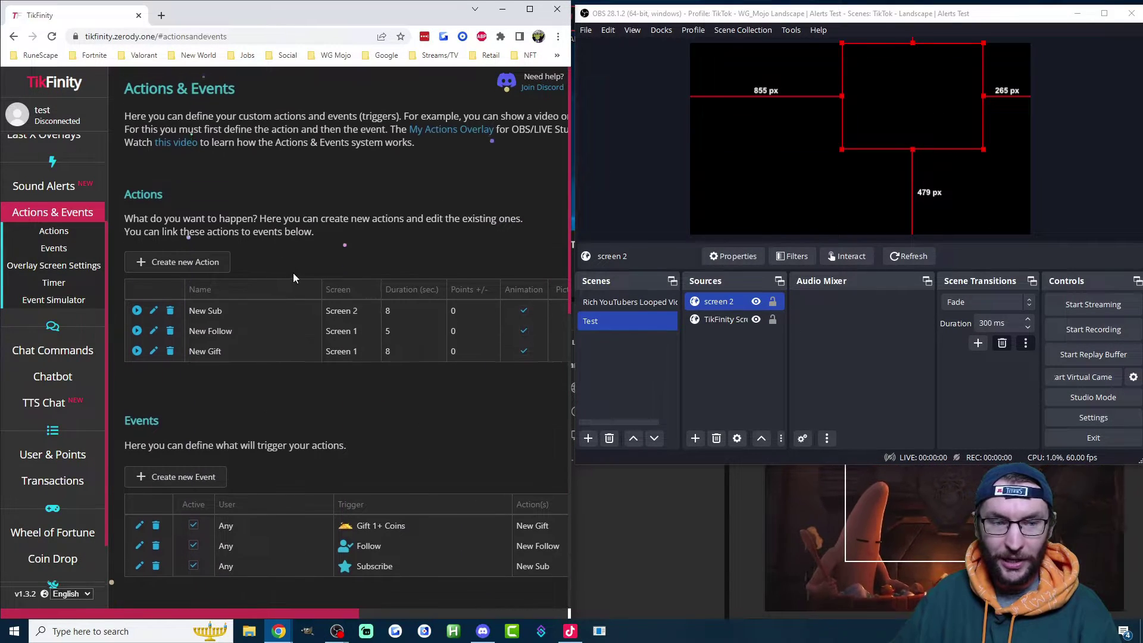
{"action": "left_click", "coordinate": [137, 332]}
{"action": "left_click", "coordinate": [137, 332]}
{"action": "left_click", "coordinate": [136, 331]}
{"action": "left_click", "coordinate": [136, 331]}
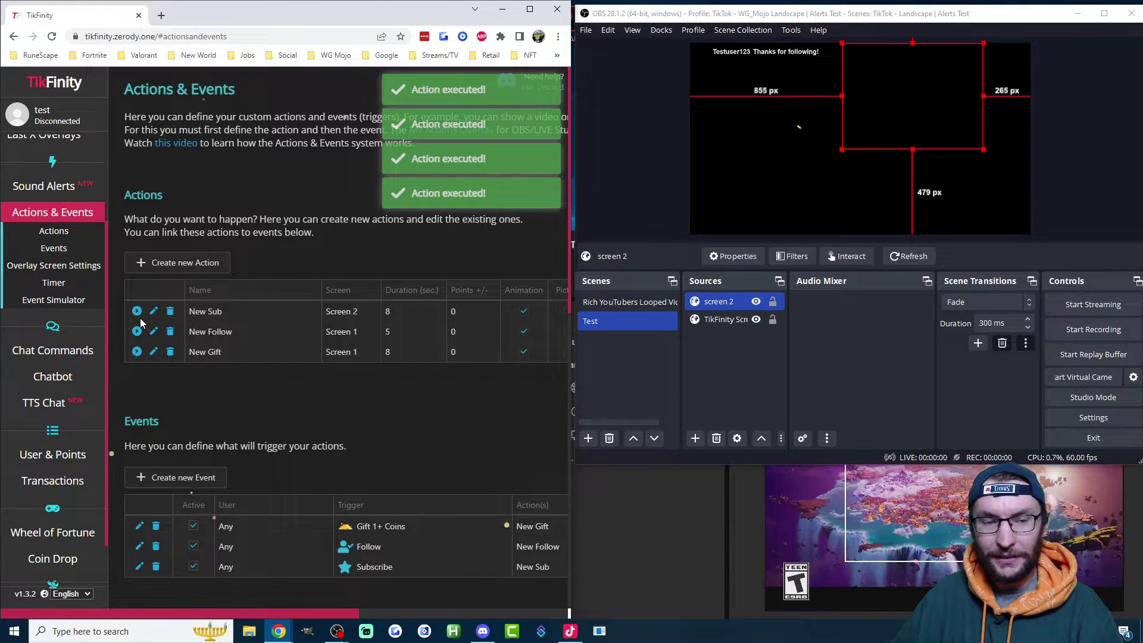
{"action": "left_click", "coordinate": [137, 311]}
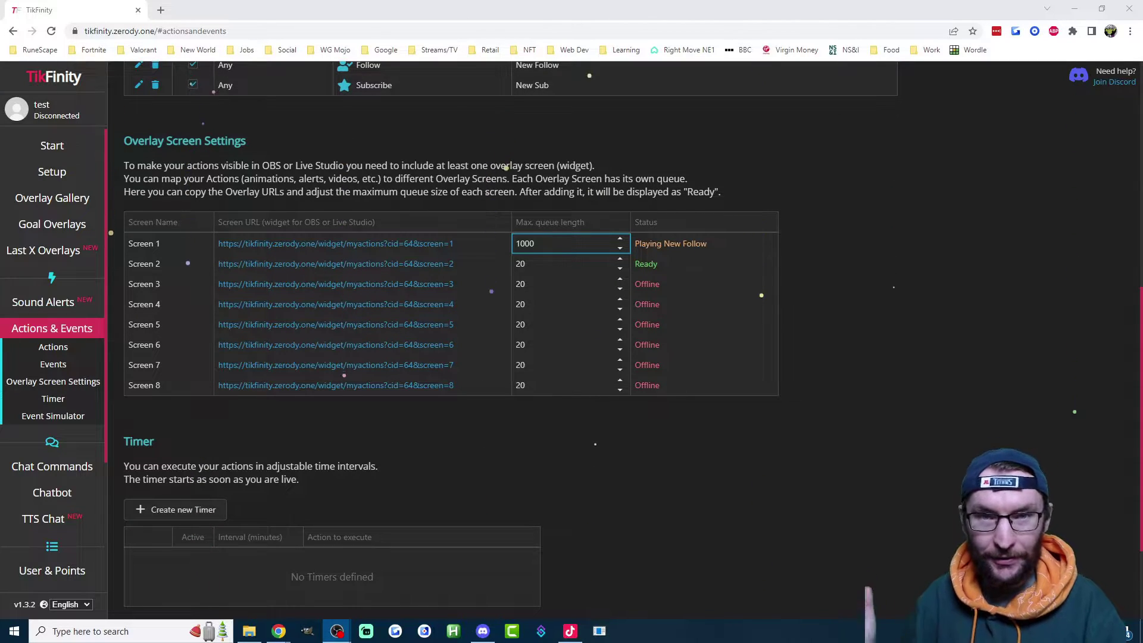
Open Goal Overlays and set the Likes goal to 500, titled Like Goal, with Increase Goal when reached
{"action": "scroll", "coordinate": [71, 229], "scroll_direction": "up", "scroll_amount": 1}
{"action": "left_click", "coordinate": [63, 229]}
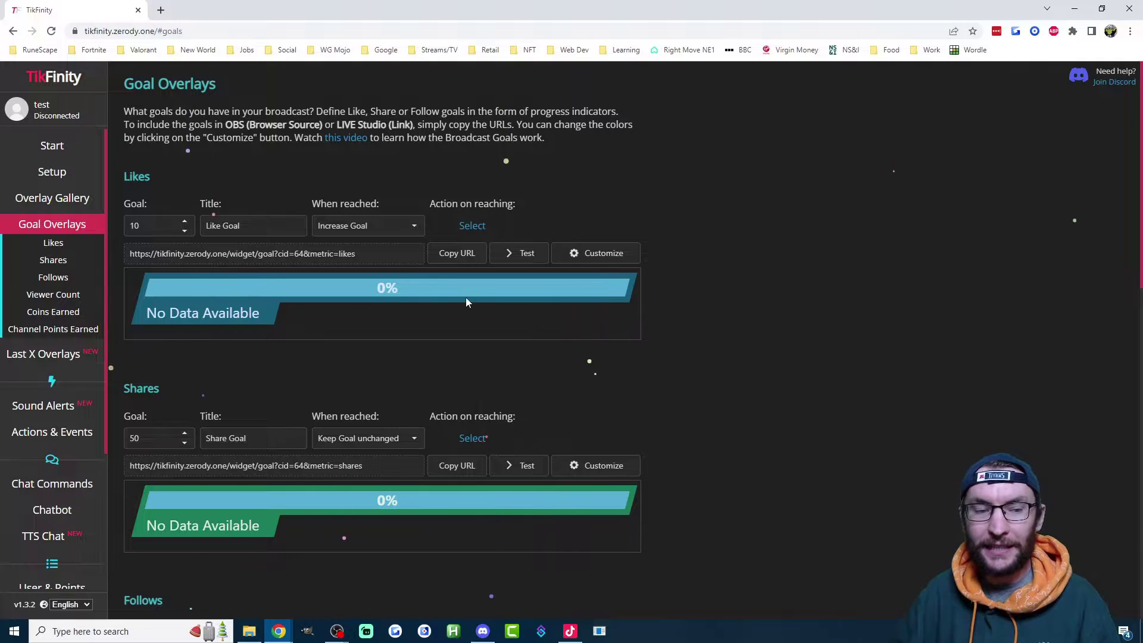
{"action": "scroll", "coordinate": [453, 298], "scroll_direction": "down", "scroll_amount": 14}
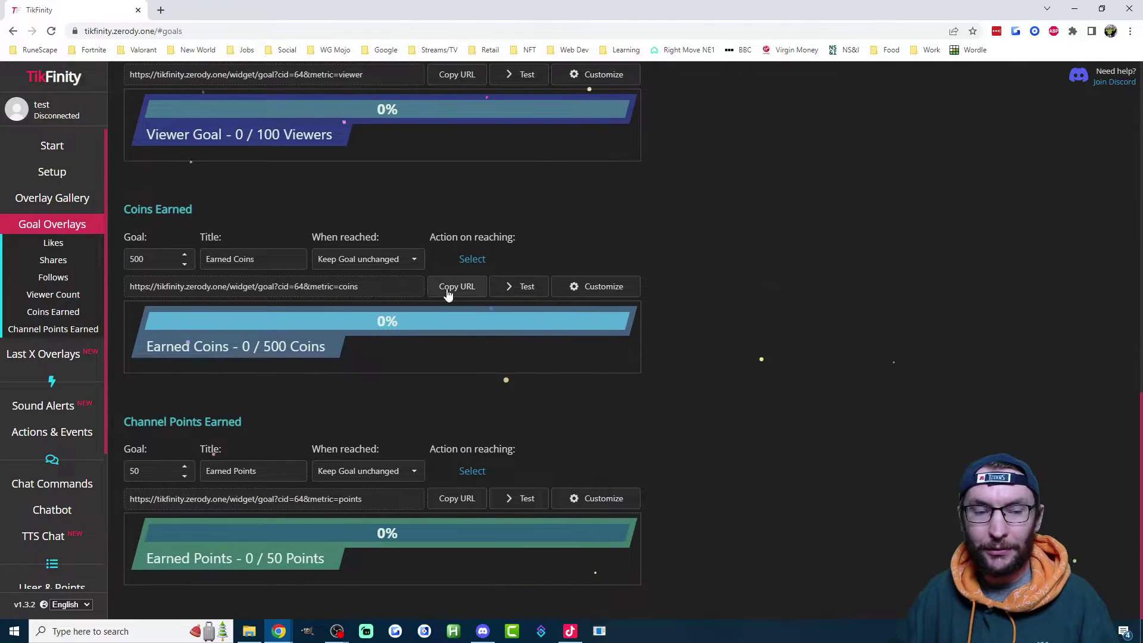
{"action": "scroll", "coordinate": [448, 292], "scroll_direction": "up", "scroll_amount": 9}
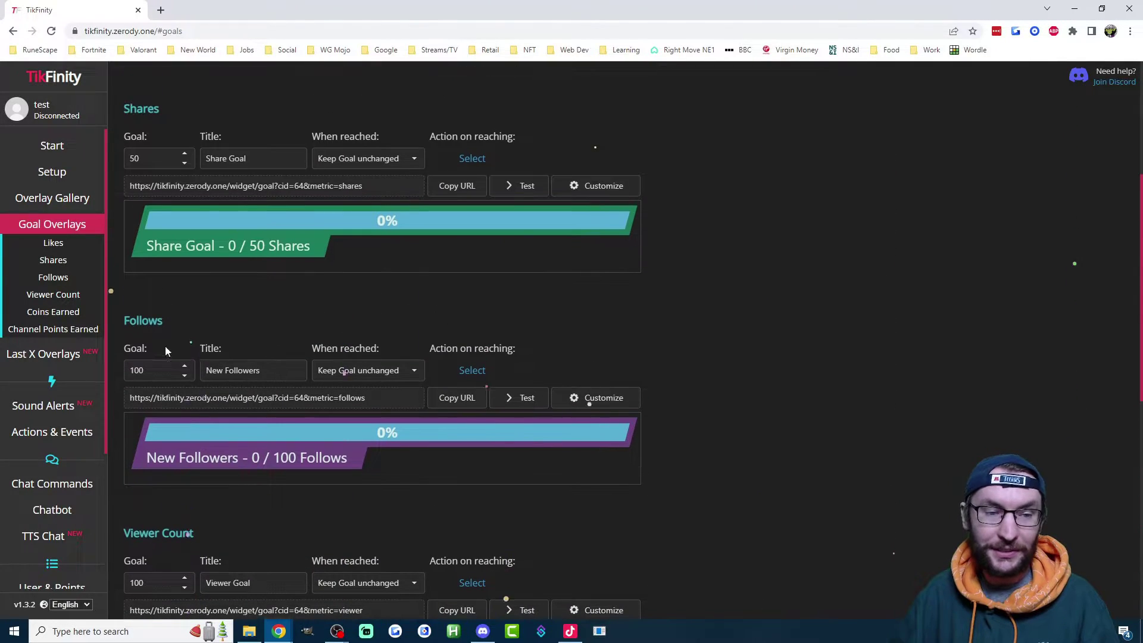
{"action": "scroll", "coordinate": [216, 320], "scroll_direction": "up", "scroll_amount": 5}
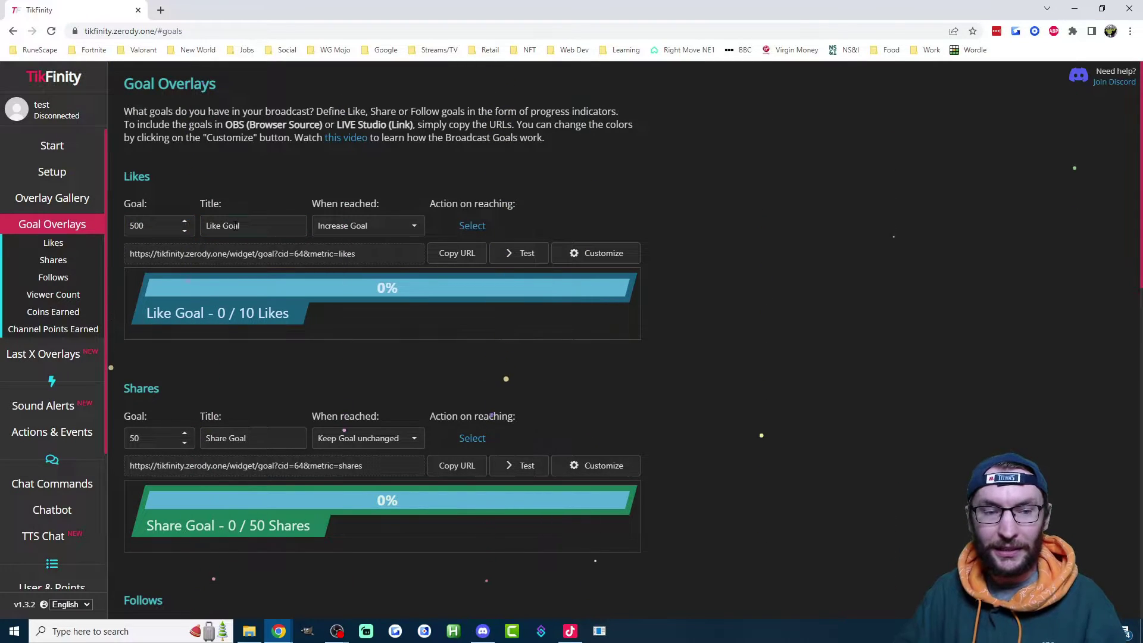
{"action": "double_click", "coordinate": [232, 225]}
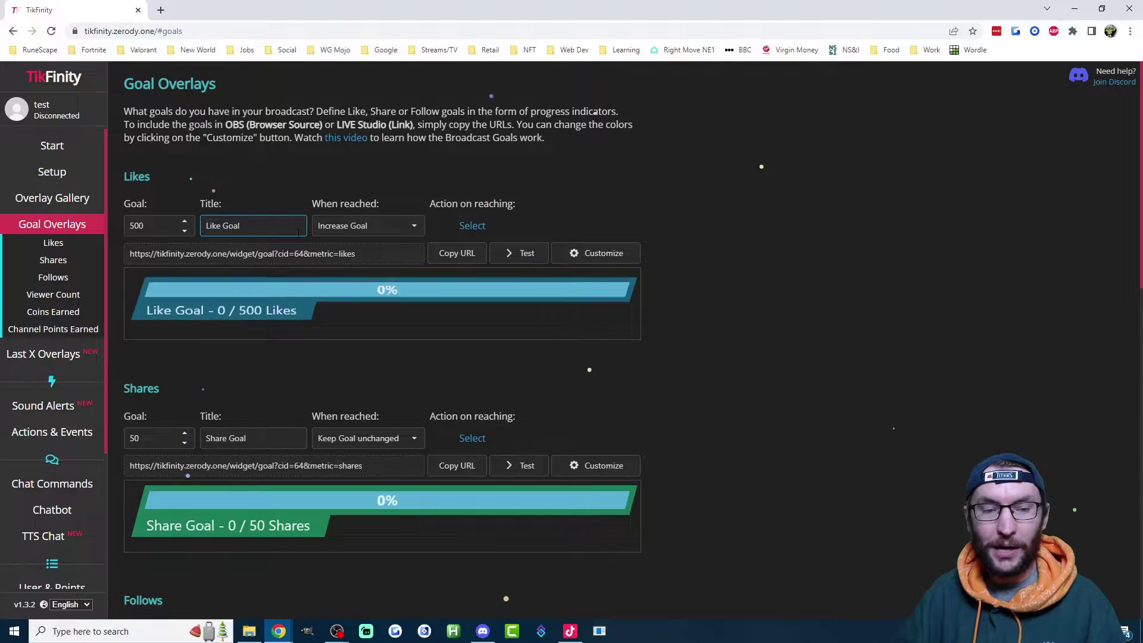
{"action": "left_click", "coordinate": [354, 229]}
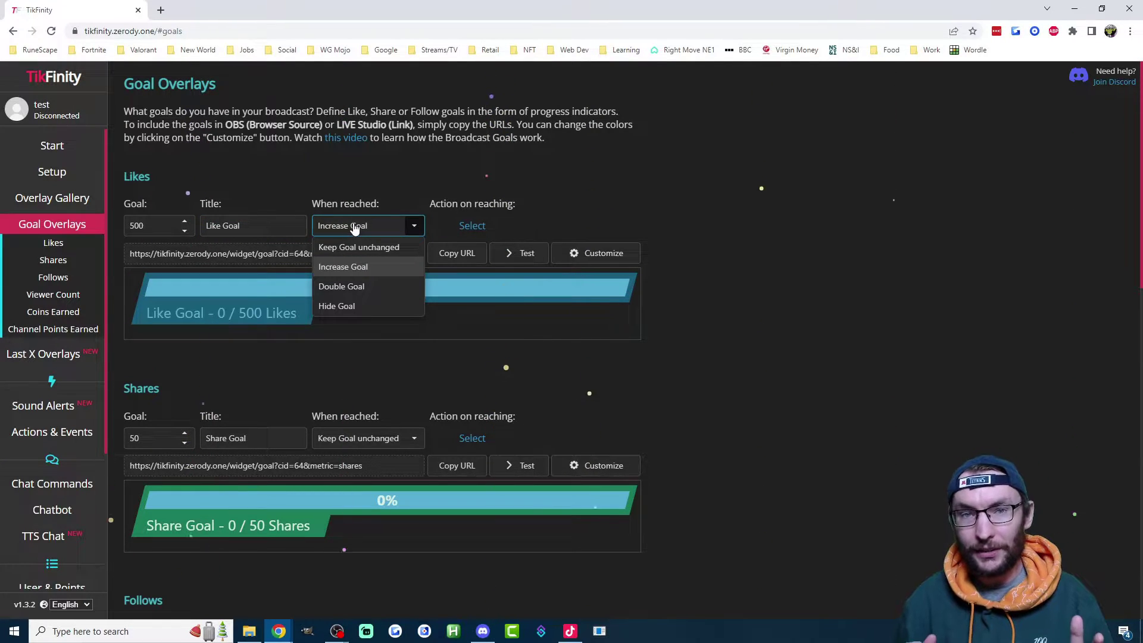
{"action": "left_click", "coordinate": [376, 270]}
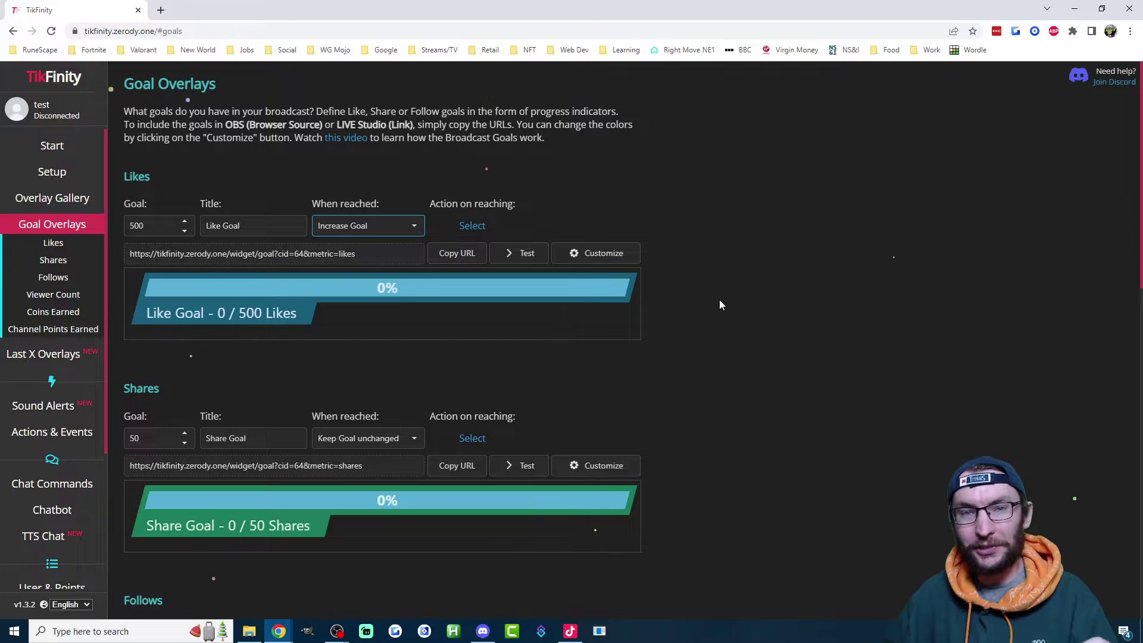
Place the TikFinity window beside OBS and copy the Likes goal overlay URL
{"action": "key", "text": "super+Left"}
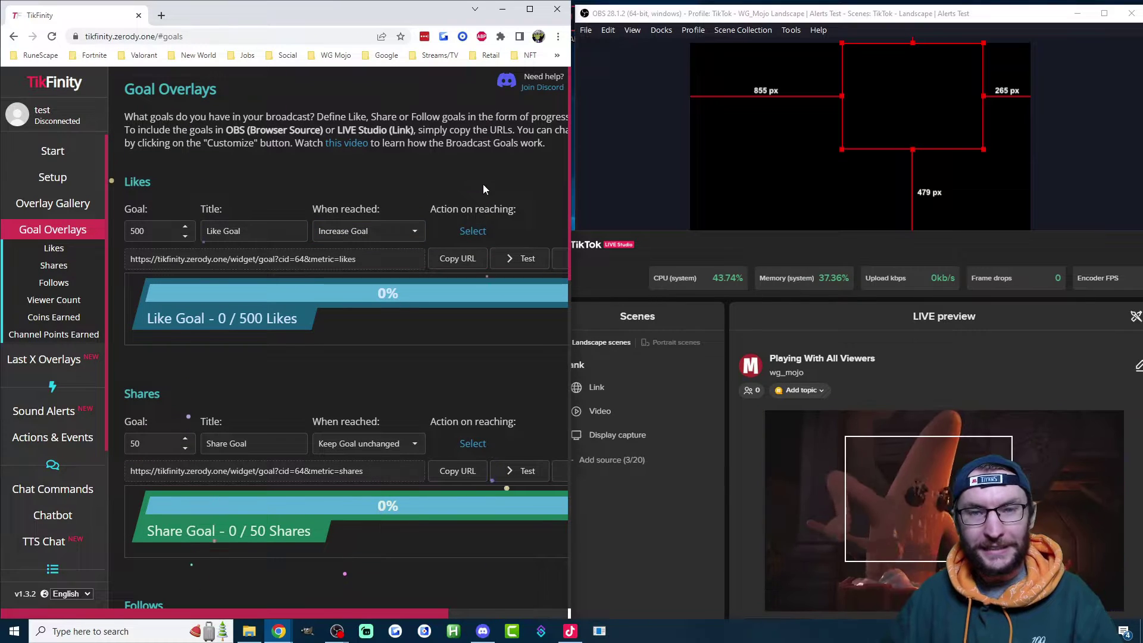
{"action": "left_click", "coordinate": [456, 261]}
{"action": "key", "text": "alt+Tab"}
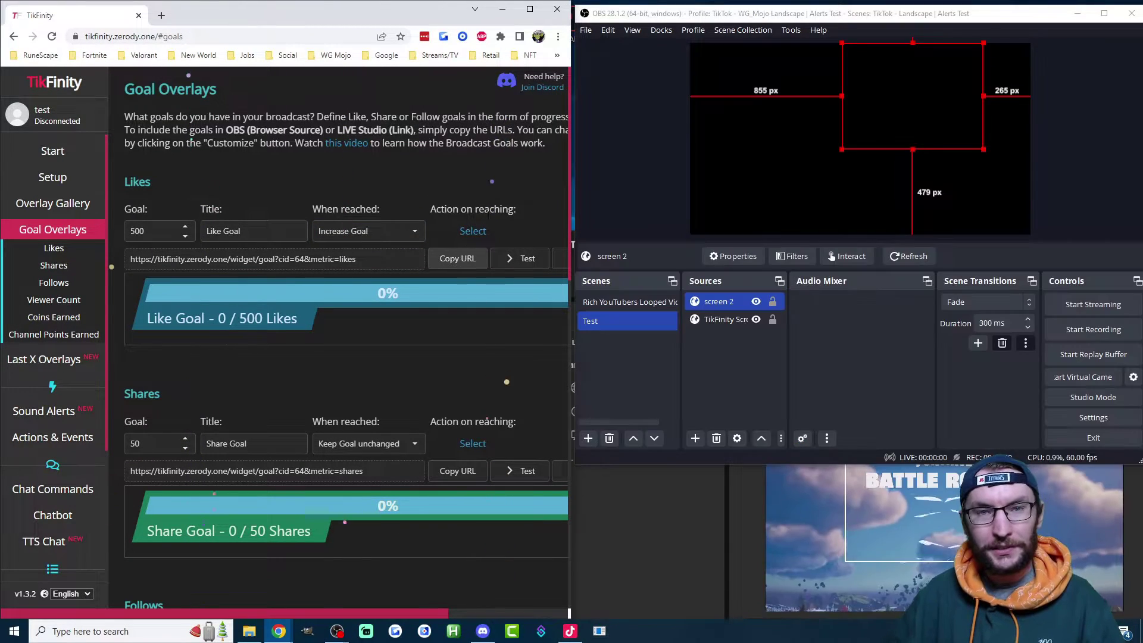
{"action": "left_click", "coordinate": [469, 261]}
Add a new browser source named "Like Goal 2" to the Test scene in OBS
{"action": "left_click", "coordinate": [695, 438]}
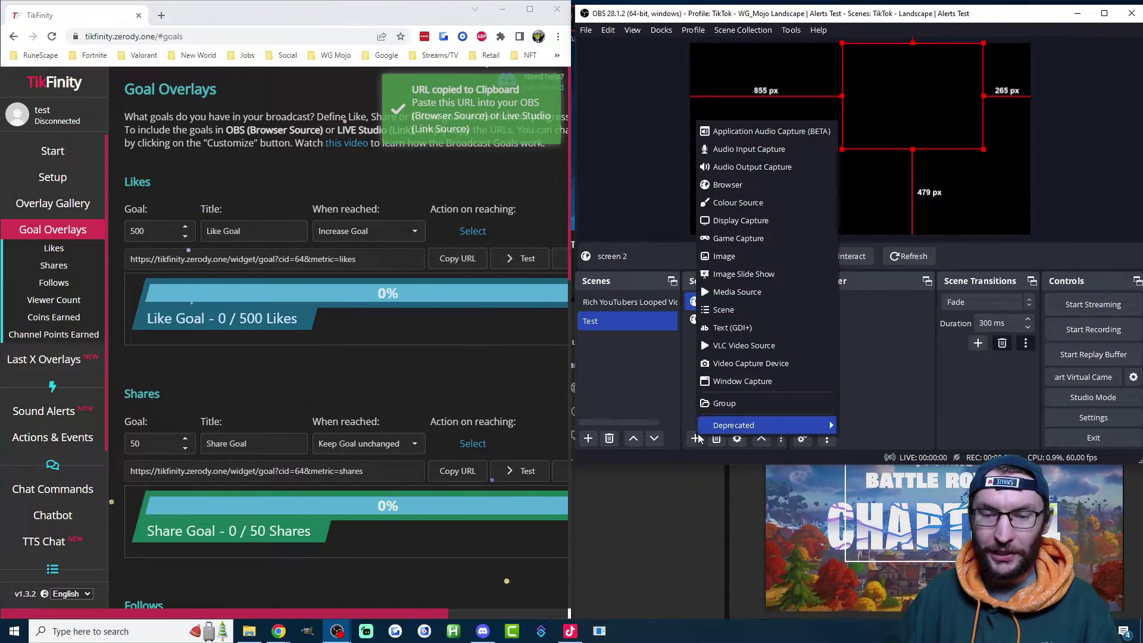
{"action": "left_click", "coordinate": [736, 185]}
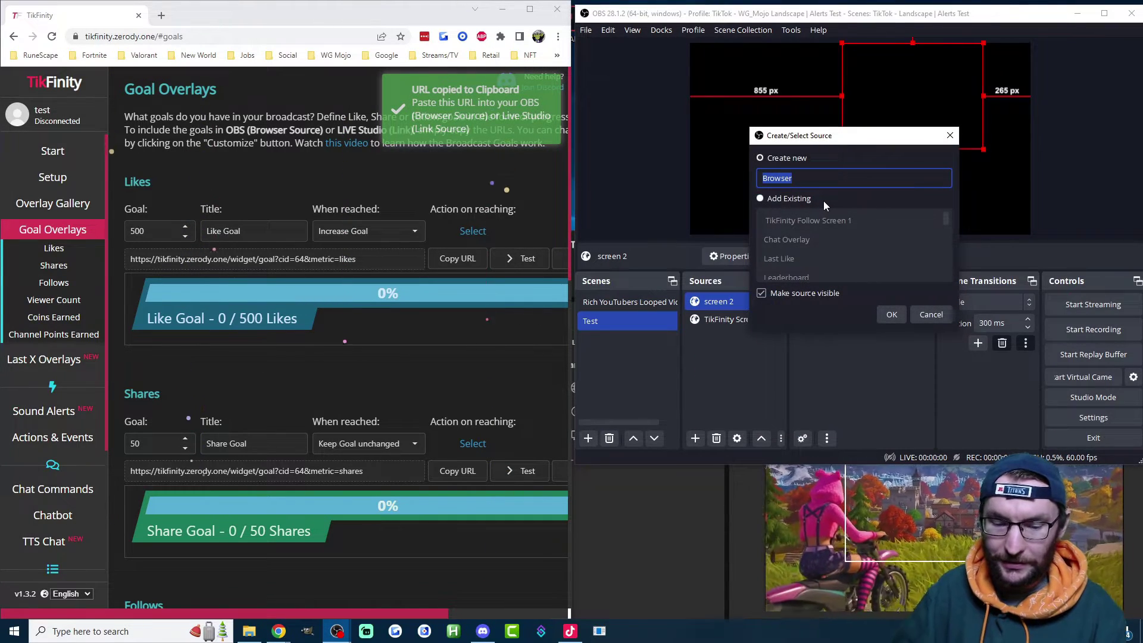
{"action": "type", "text": "Like Goal"}
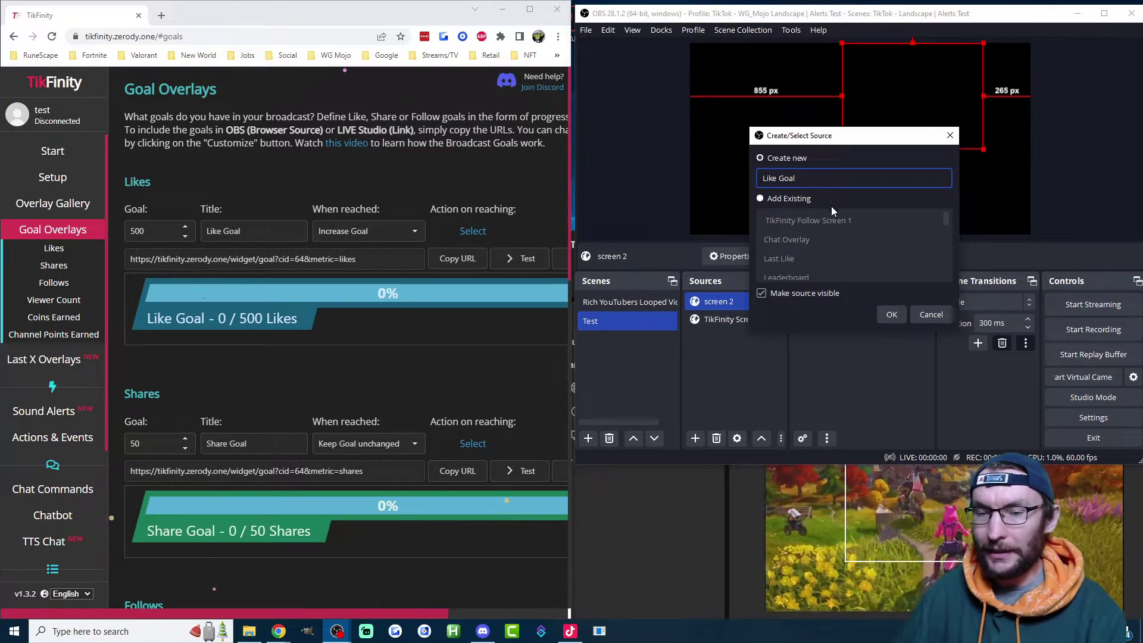
{"action": "left_click", "coordinate": [891, 315]}
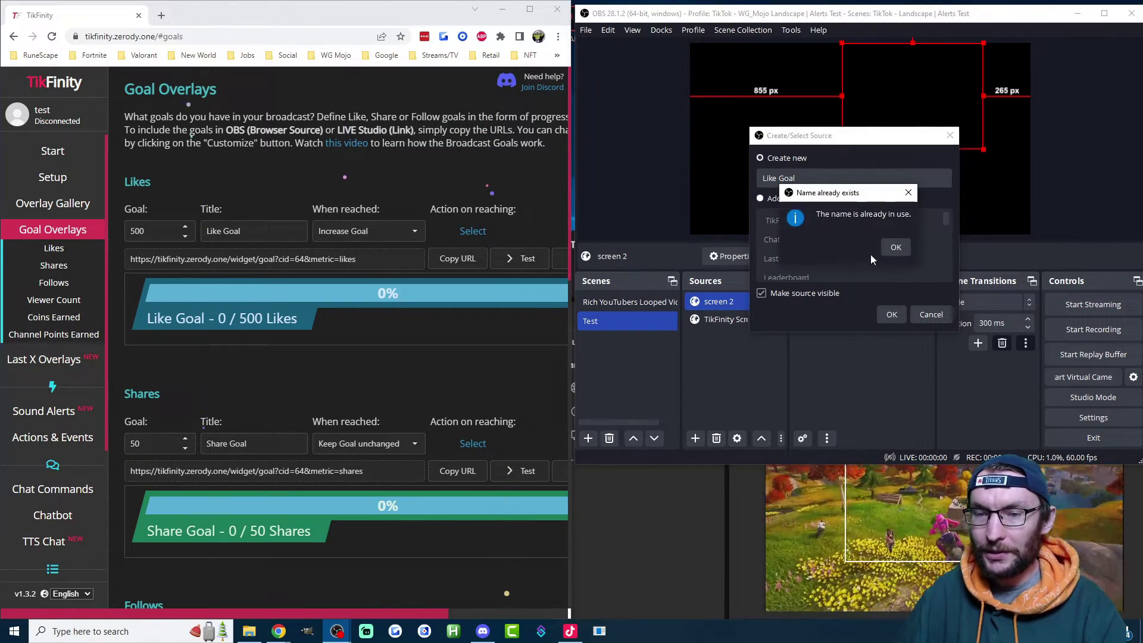
{"action": "left_click", "coordinate": [893, 249]}
{"action": "left_click", "coordinate": [809, 178]}
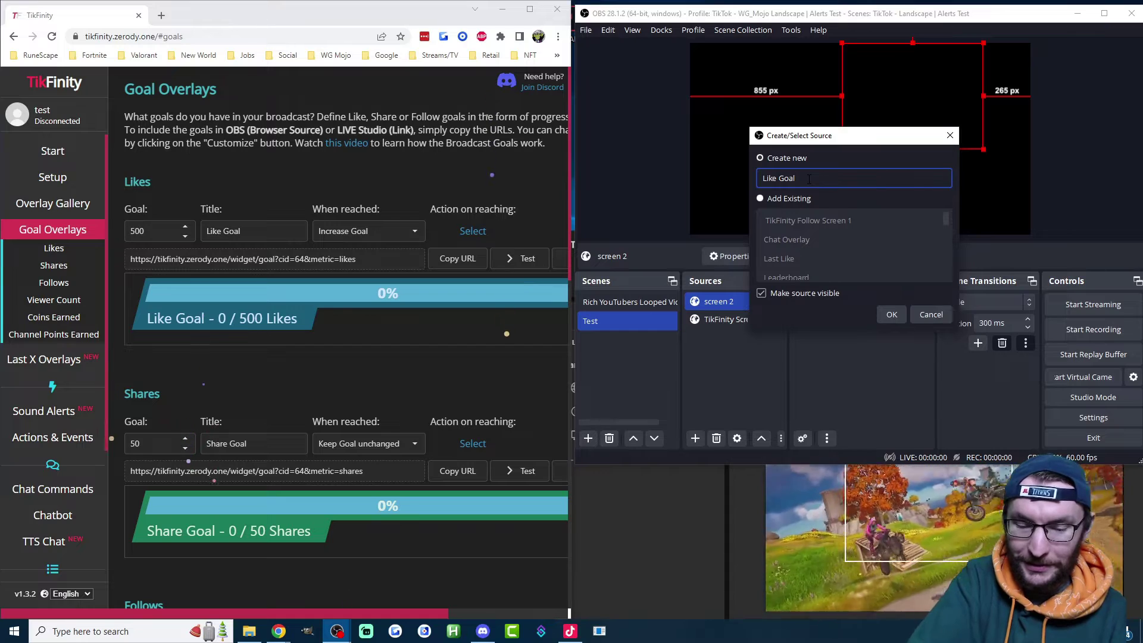
{"action": "type", "text": "2"}
{"action": "left_click", "coordinate": [891, 314]}
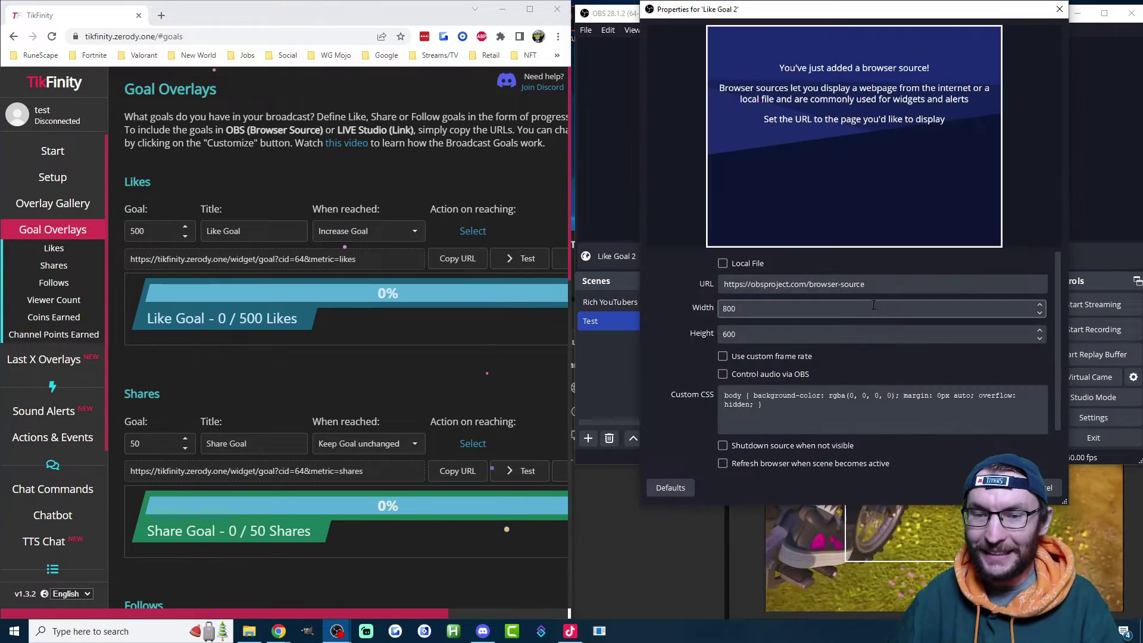
Set the Like Goal 2 source's URL to the copied Likes goal link, enable Shutdown source when not visible, and confirm the properties
{"action": "triple_click", "coordinate": [832, 284]}
{"action": "right_click", "coordinate": [833, 284]}
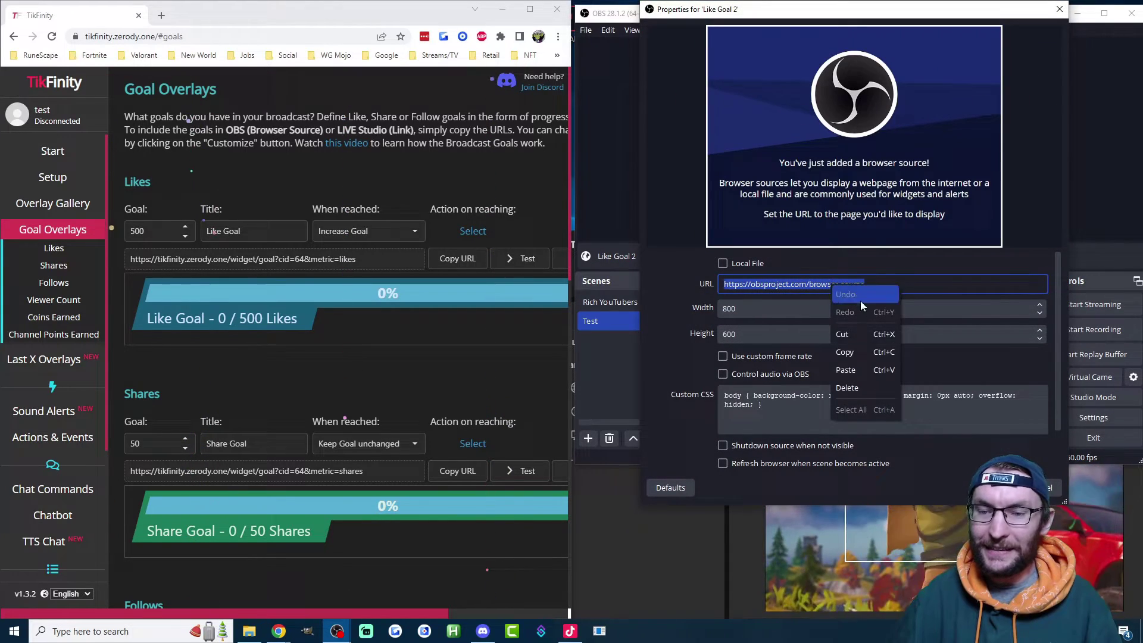
{"action": "left_click", "coordinate": [866, 364]}
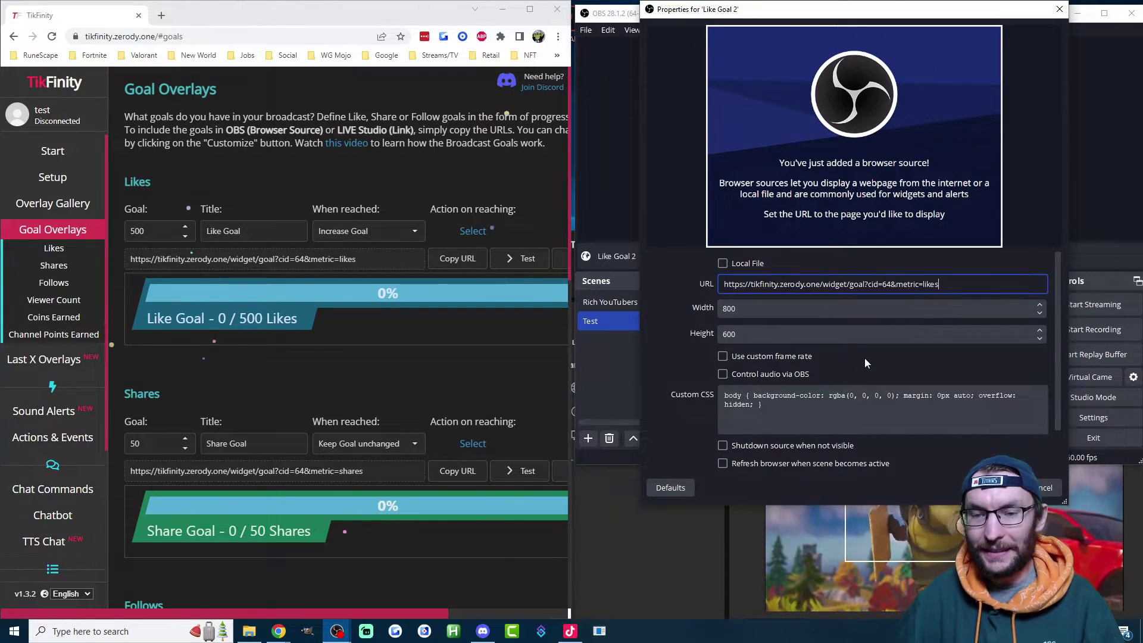
{"action": "left_click", "coordinate": [741, 448]}
{"action": "scroll", "coordinate": [712, 381], "scroll_direction": "down", "scroll_amount": 3}
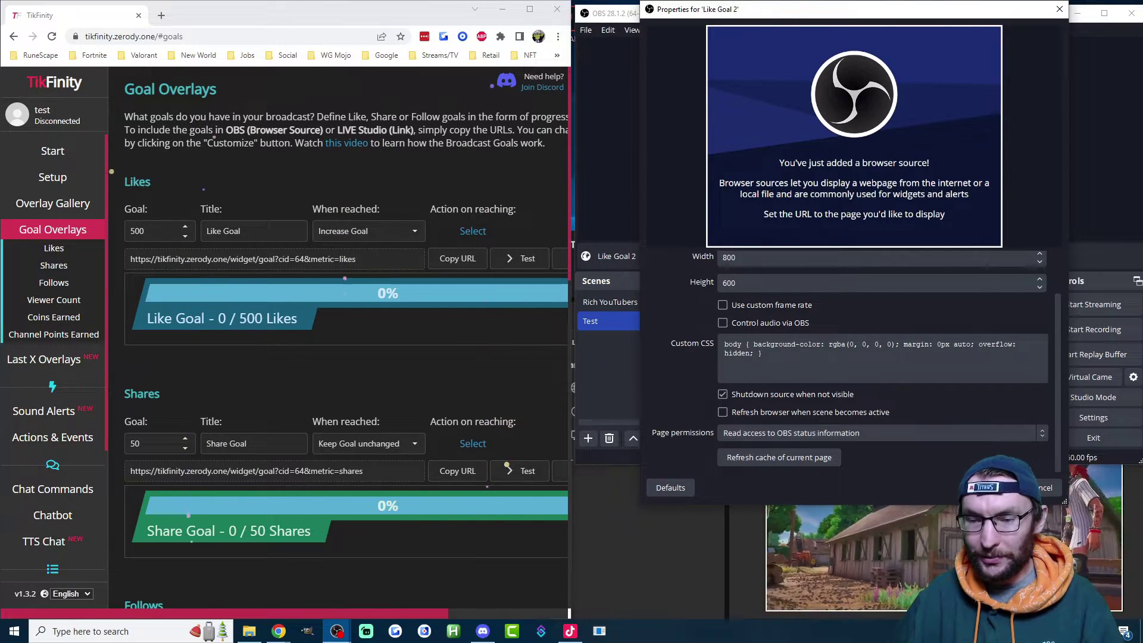
{"action": "key", "text": "Return"}
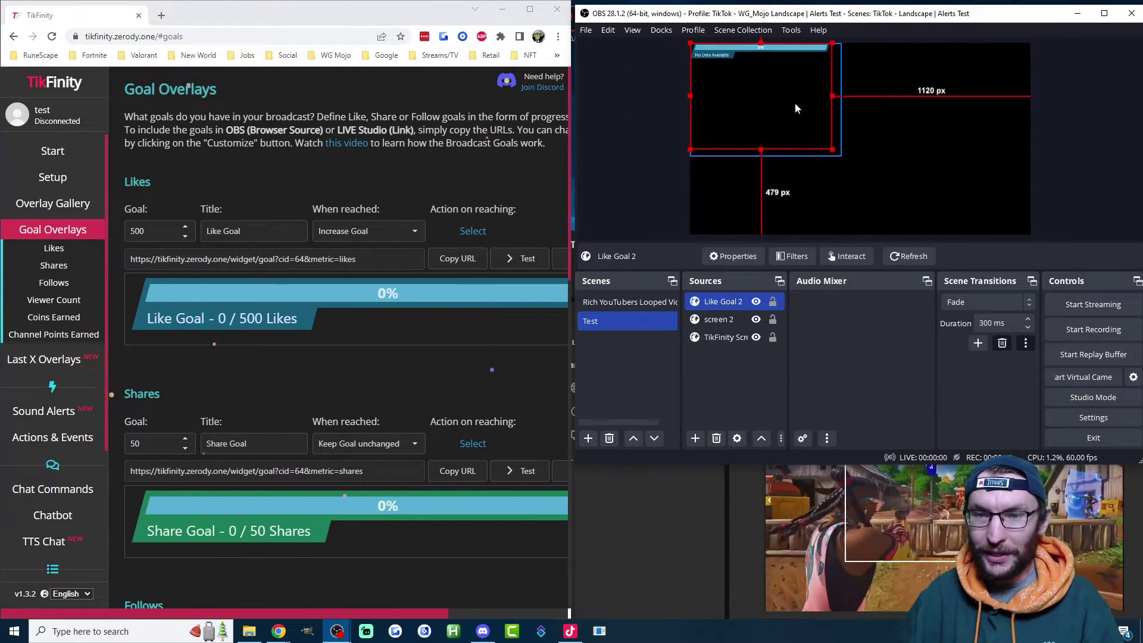
Set the Like Goal 2 source's width to 500 and enlarge it in the upper-left corner of the OBS preview
{"action": "left_click_drag", "start_coordinate": [832, 150], "coordinate": [868, 176]}
{"action": "double_click", "coordinate": [722, 301]}
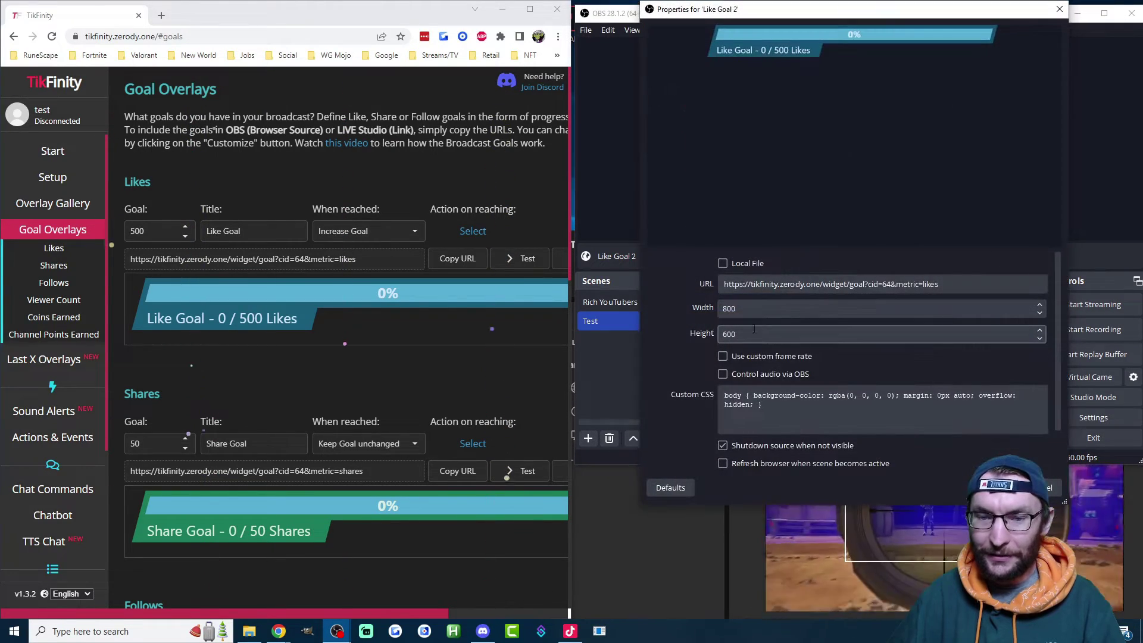
{"action": "left_click_drag", "start_coordinate": [735, 308], "coordinate": [684, 312]}
{"action": "type", "text": "400"}
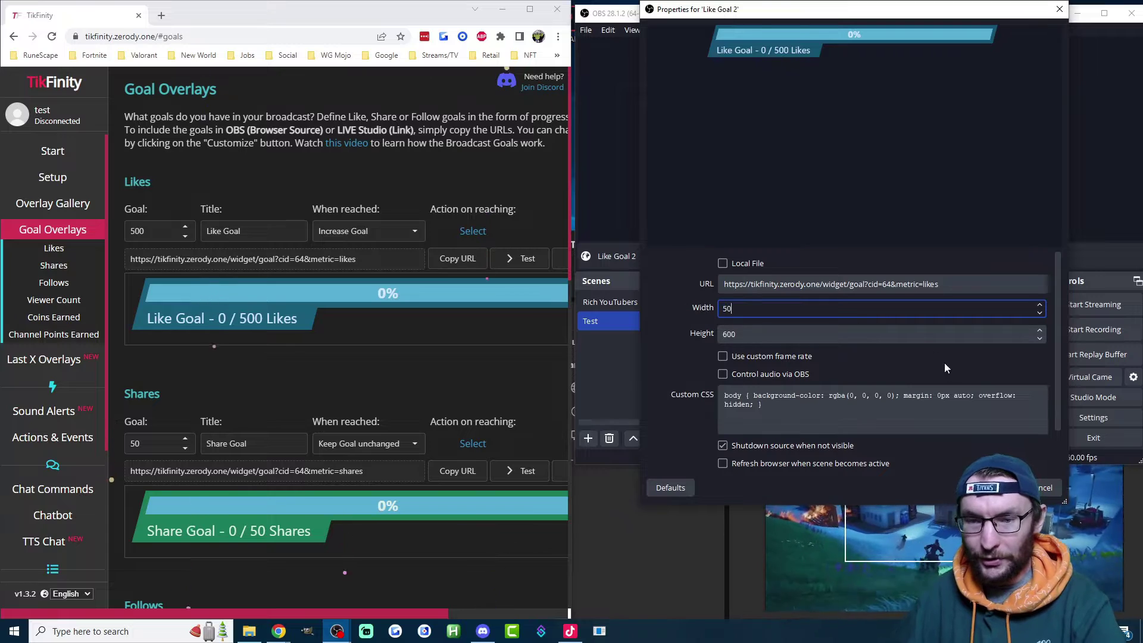
{"action": "key", "text": "Return"}
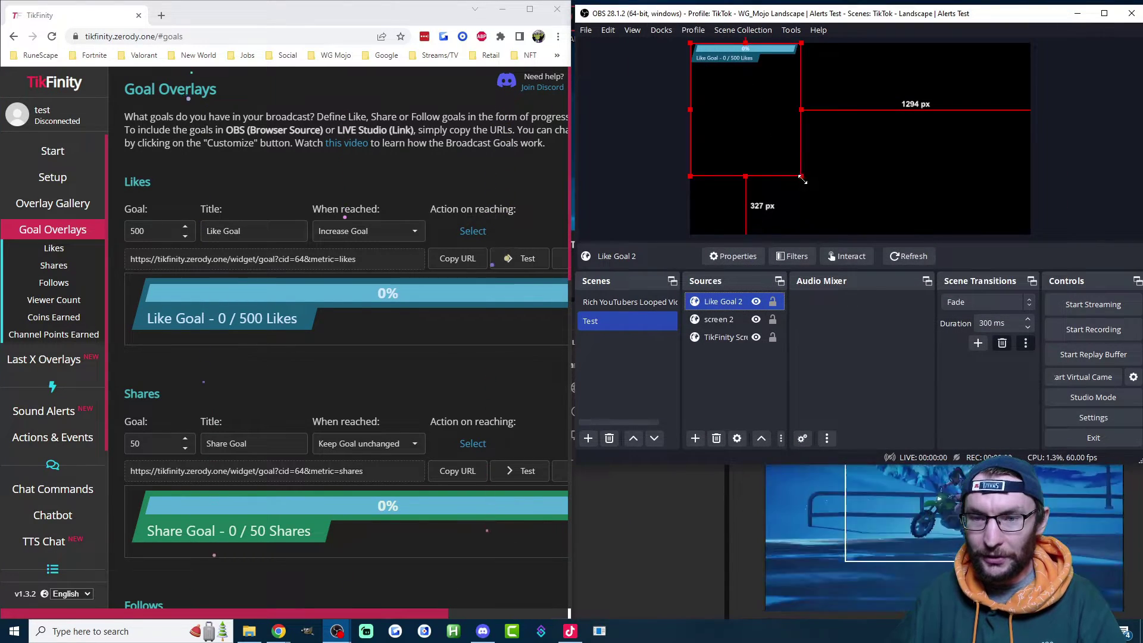
{"action": "mouse_move", "coordinate": [801, 176]}
{"action": "left_mouse_down"}
{"action": "mouse_move", "coordinate": [893, 214]}
{"action": "mouse_move", "coordinate": [814, 164]}
{"action": "left_mouse_up"}
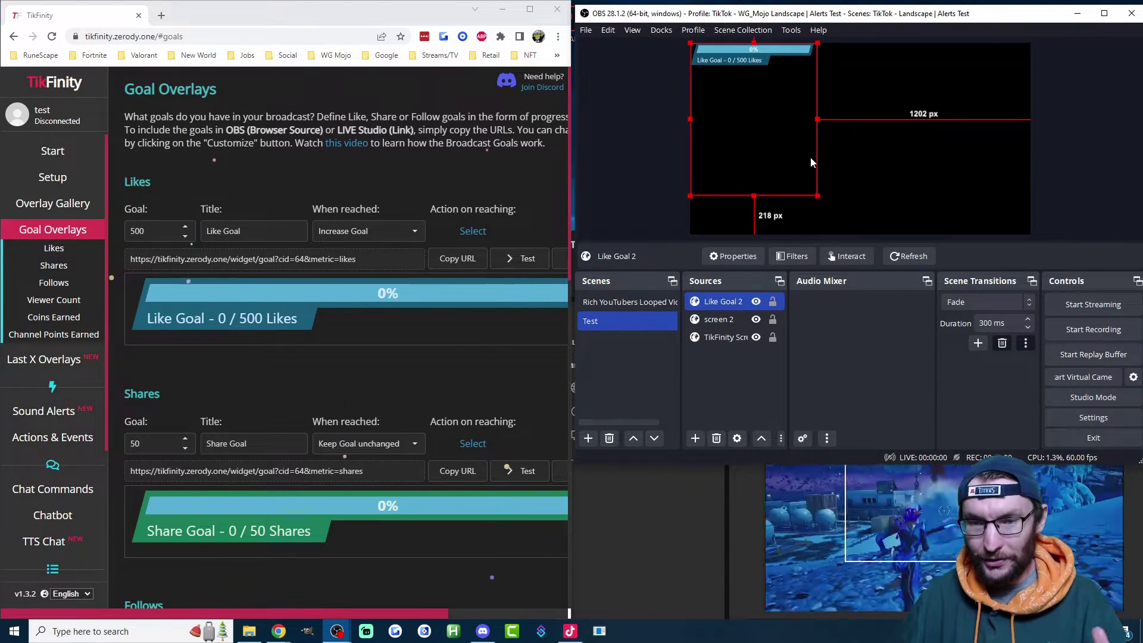
Switch to TikTok LIVE Studio and start a new Link source with the copied TikFinity Likes goal URL
{"action": "left_click", "coordinate": [676, 495]}
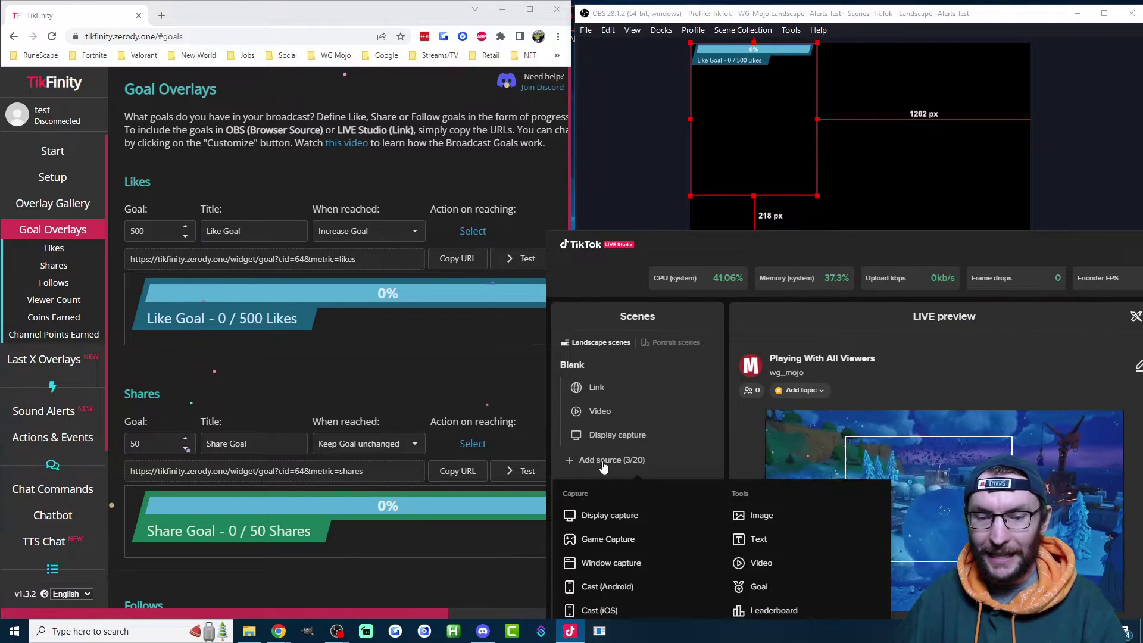
{"action": "left_click", "coordinate": [608, 459]}
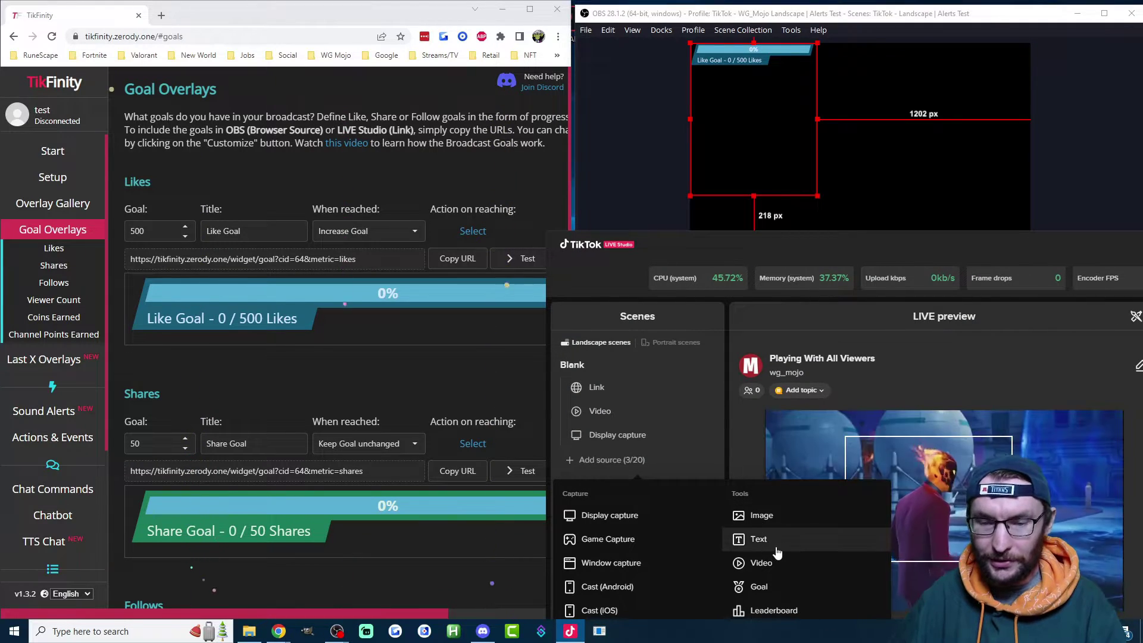
{"action": "left_click_drag", "start_coordinate": [915, 288], "coordinate": [897, 131]}
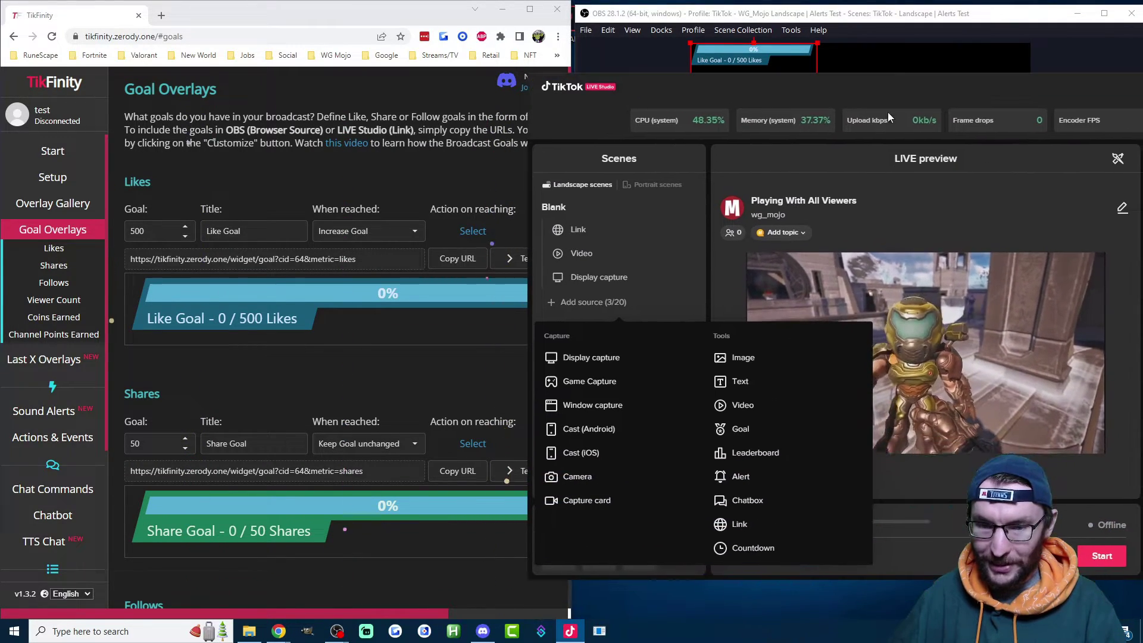
{"action": "left_click", "coordinate": [755, 525]}
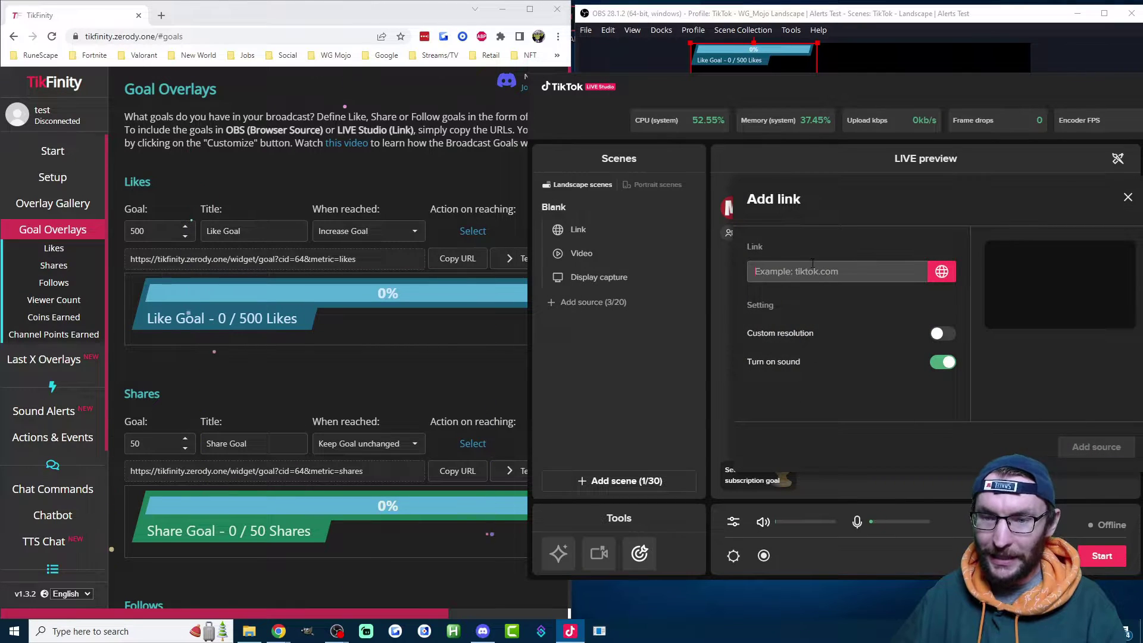
{"action": "left_click", "coordinate": [824, 273]}
{"action": "type", "text": "https://tikfinity.zerody.one/widget/goal?cid=64&metric=likes"}
Give the link a custom resolution 500 wide, add the source, and place it in the live preview's upper-right area
{"action": "left_click", "coordinate": [943, 334]}
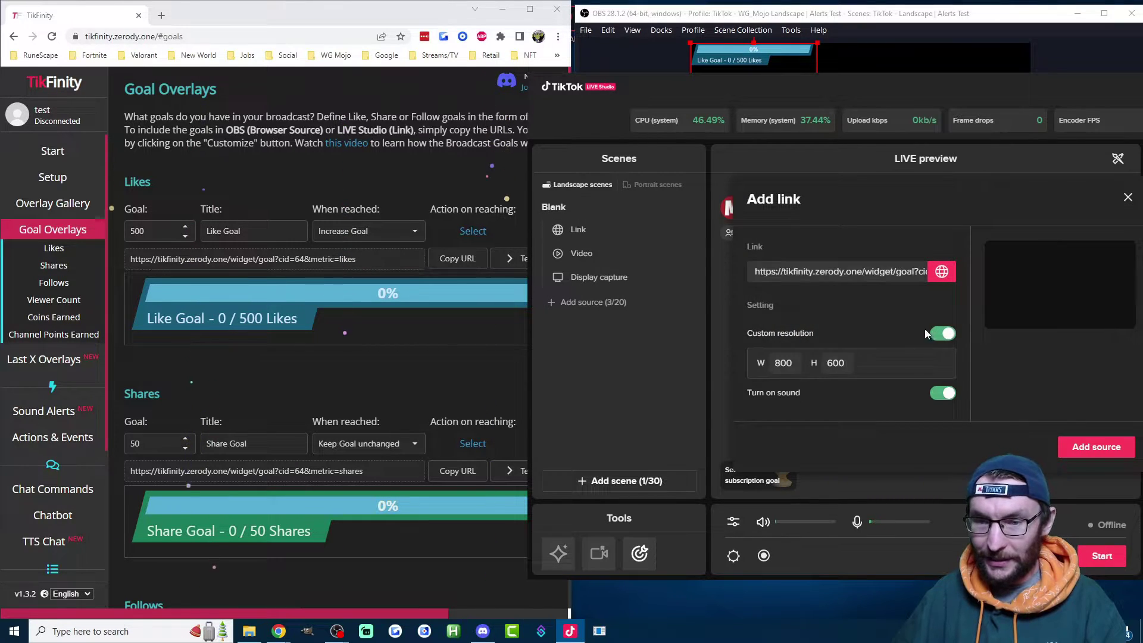
{"action": "left_click_drag", "start_coordinate": [794, 363], "coordinate": [772, 362]}
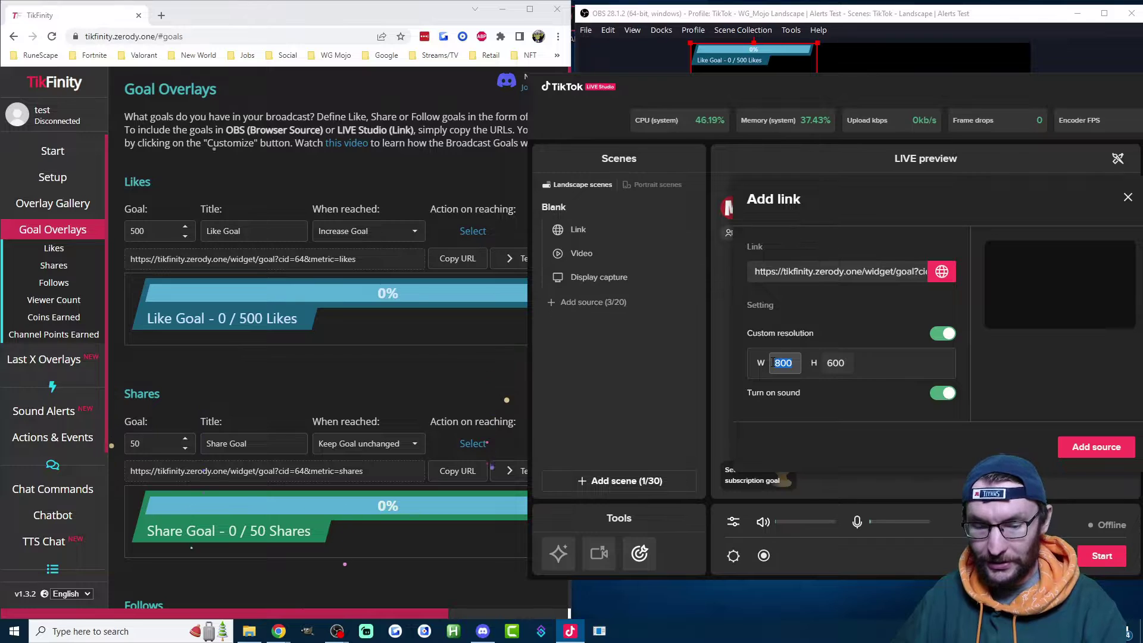
{"action": "type", "text": "500"}
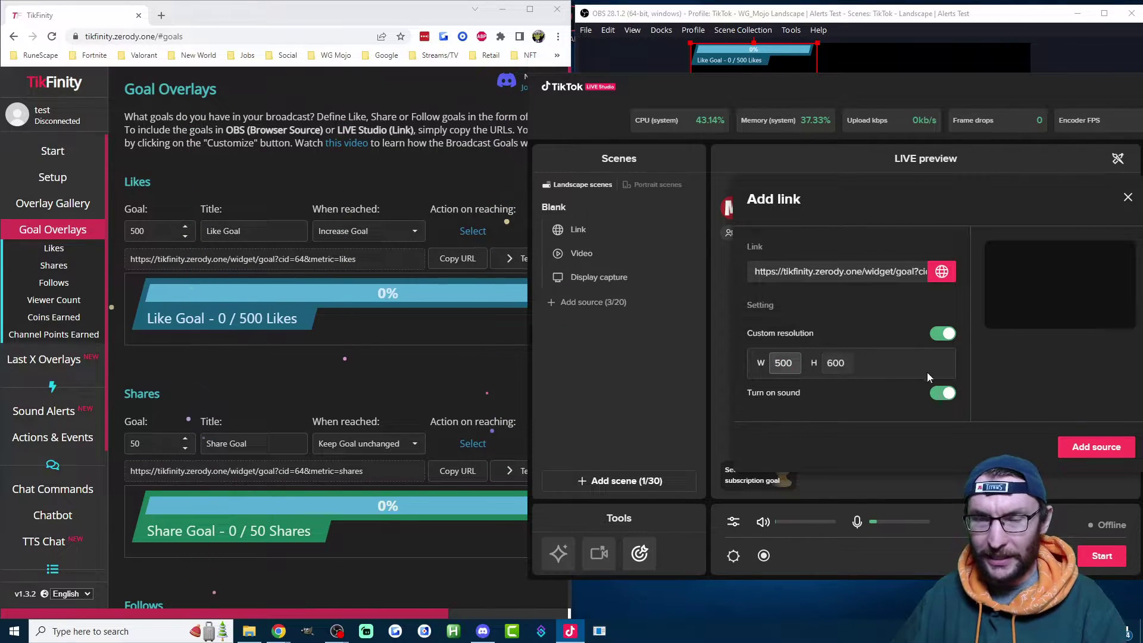
{"action": "left_click", "coordinate": [1096, 446]}
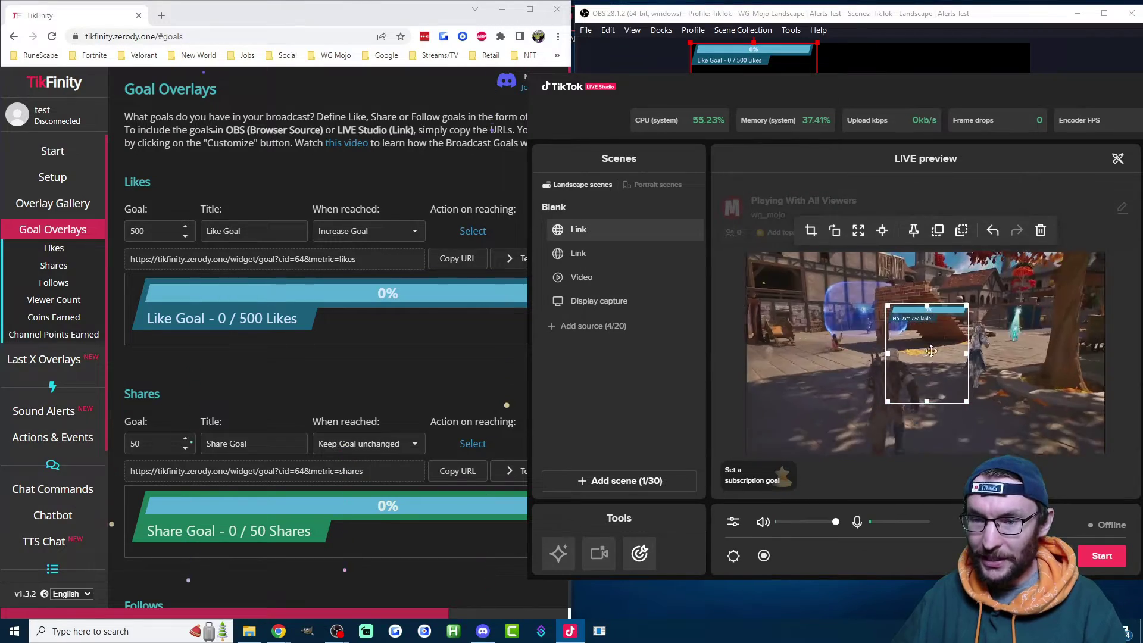
{"action": "left_click_drag", "start_coordinate": [920, 334], "coordinate": [782, 283]}
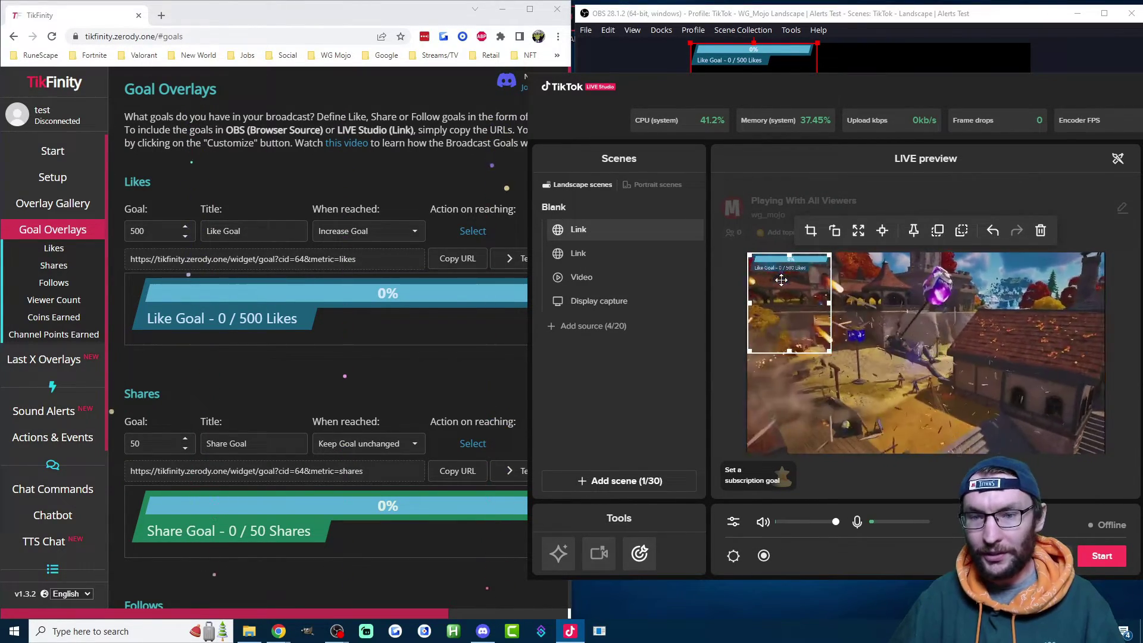
{"action": "left_click_drag", "start_coordinate": [781, 279], "coordinate": [1044, 285]}
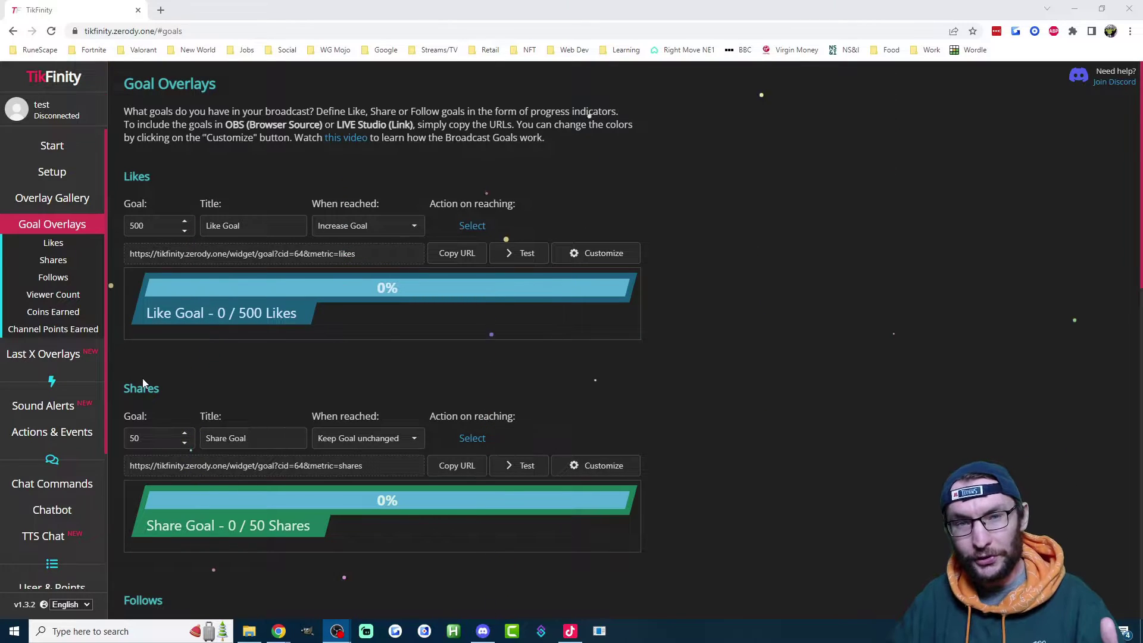
In TikFinity's Actions & Events, start a new action named "Drop Items"
{"action": "left_click", "coordinate": [62, 437]}
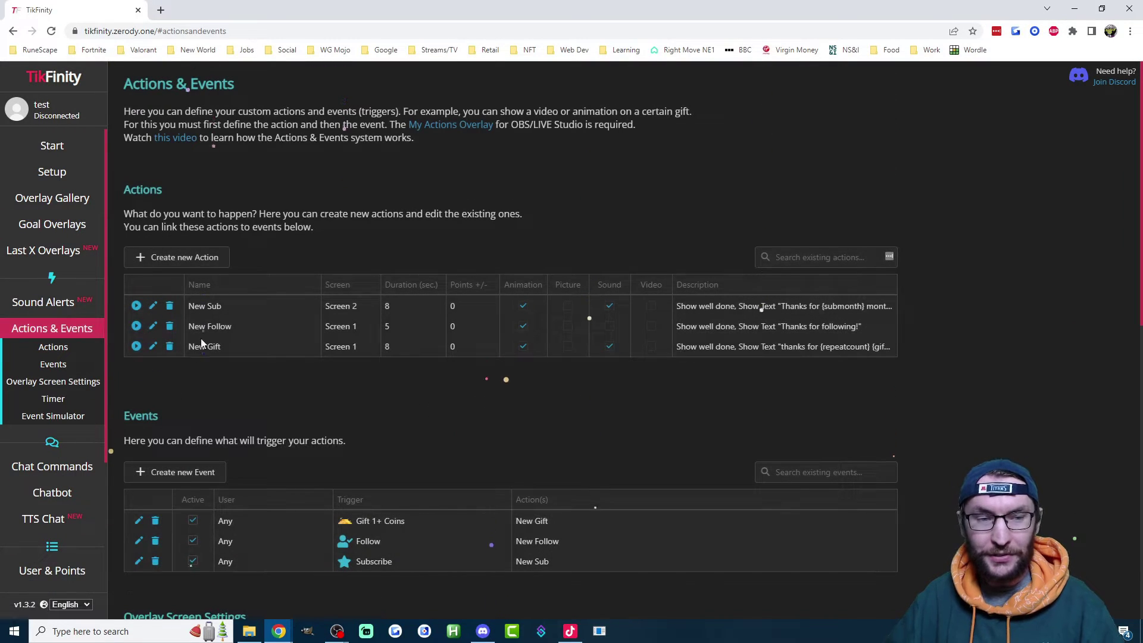
{"action": "left_click", "coordinate": [203, 256]}
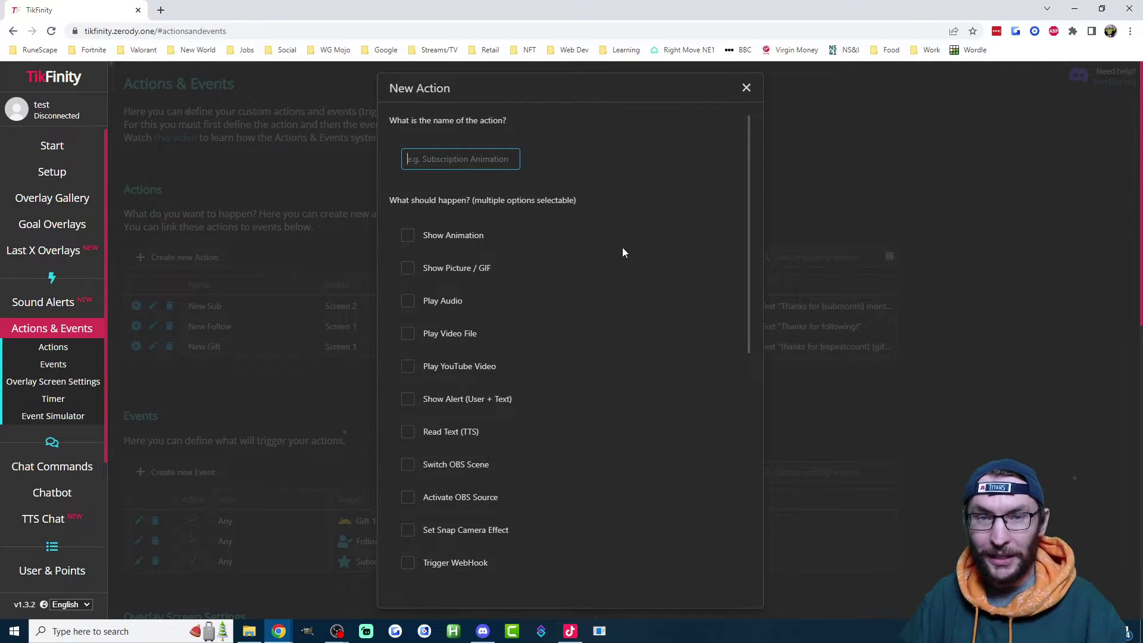
{"action": "type", "text": "Drop"}
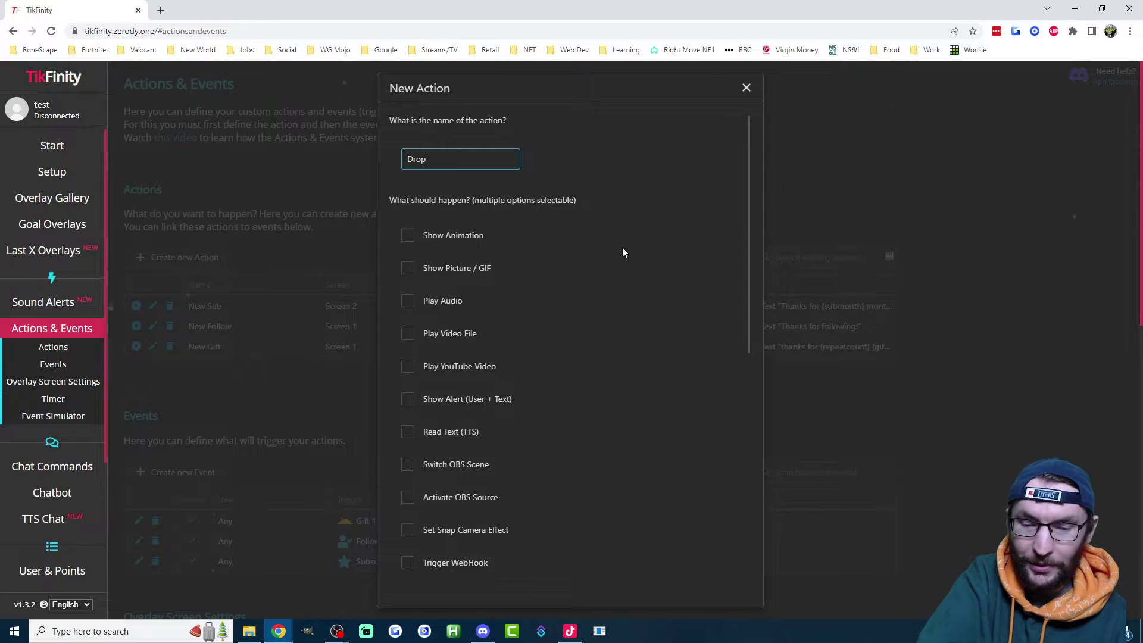
{"action": "key", "text": "BackSpace"}
{"action": "key", "text": "BackSpace"}
{"action": "key", "text": "BackSpace"}
{"action": "key", "text": "BackSpace"}
{"action": "type", "text": "D"}
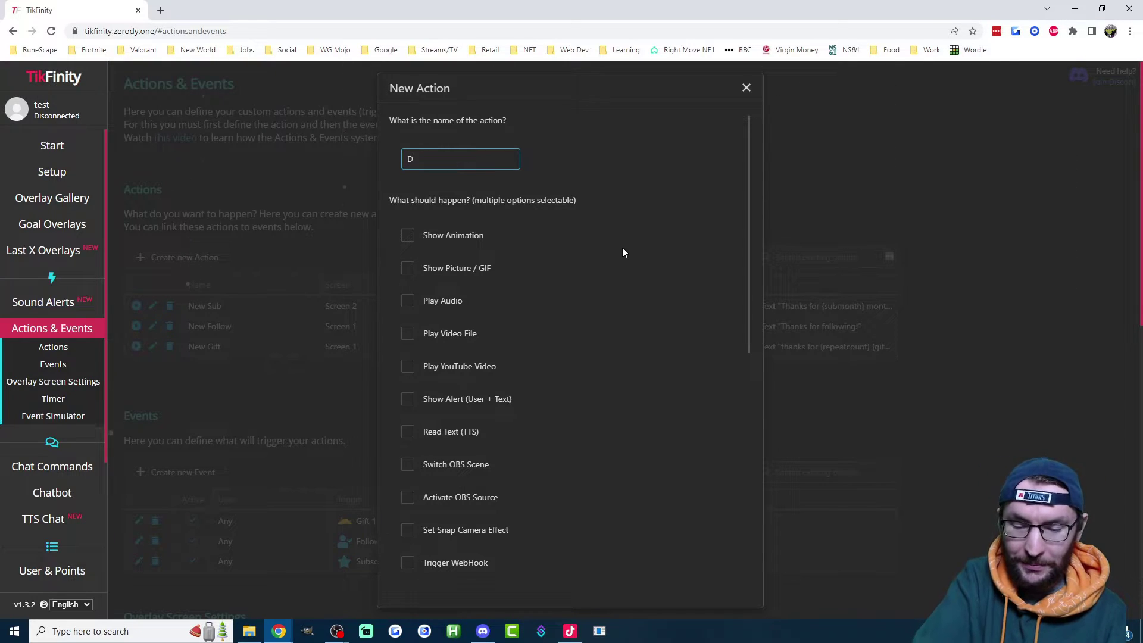
{"action": "type", "text": "rop Items"}
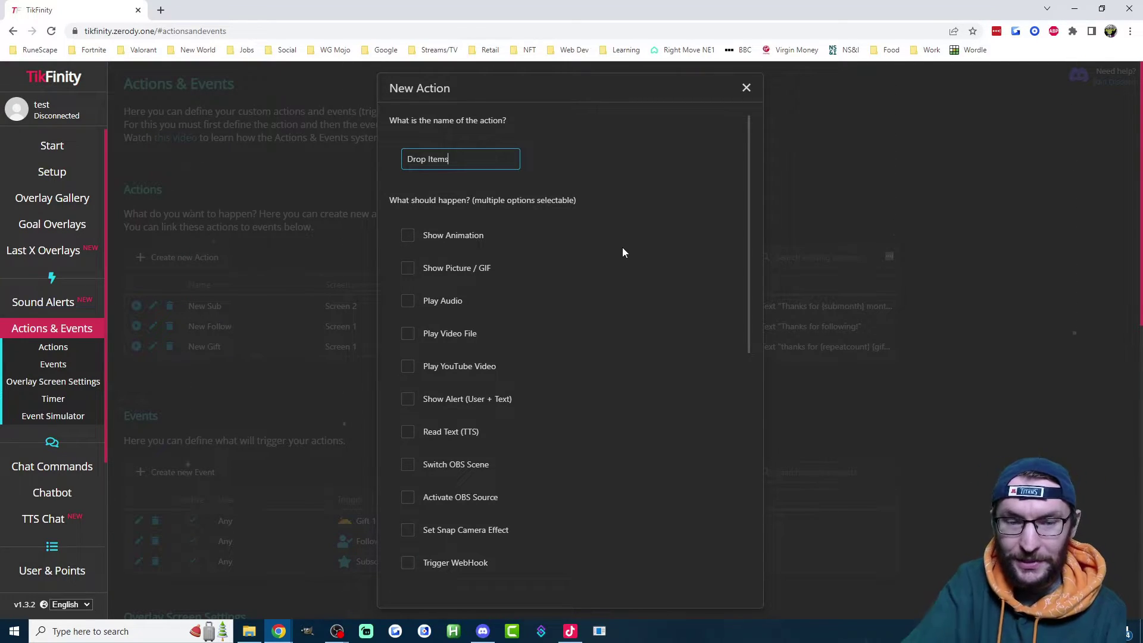
Enable Read Text (TTS) with the message "{username} sent {giftname}. Drop your items." and test the speech
{"action": "left_click", "coordinate": [407, 431]}
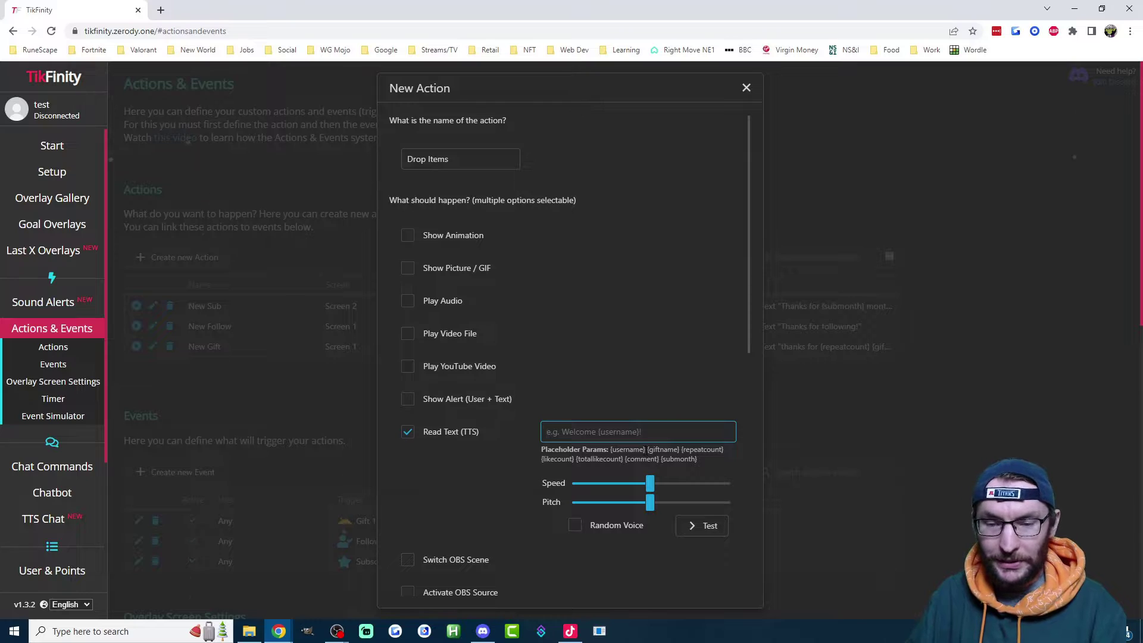
{"action": "left_click_drag", "start_coordinate": [644, 450], "coordinate": [610, 450]}
{"action": "key", "text": "ctrl+c"}
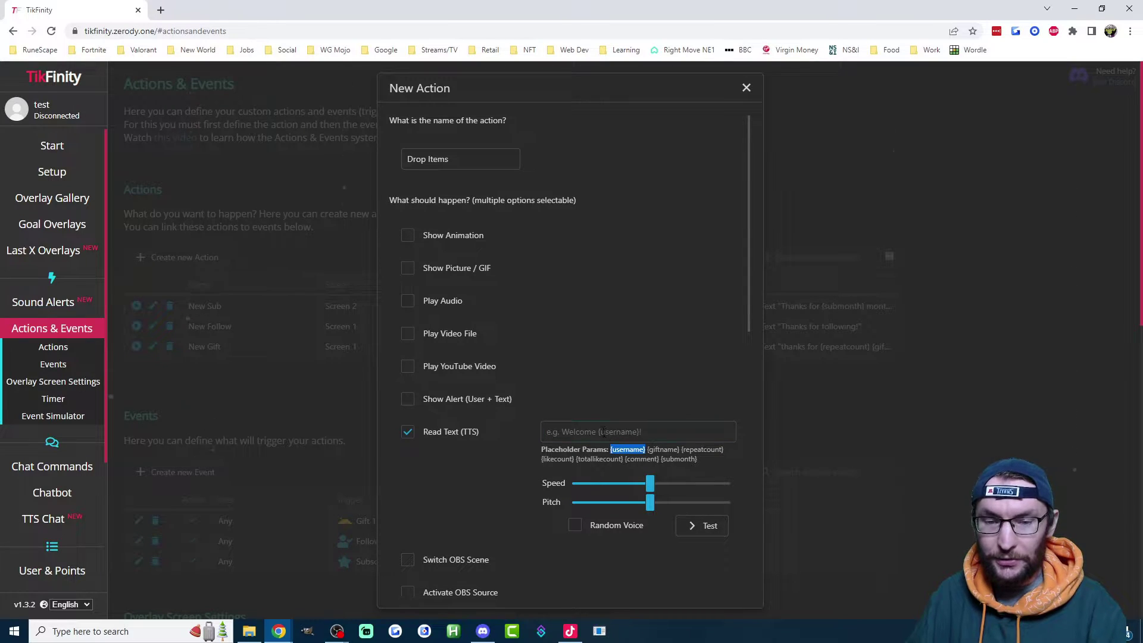
{"action": "left_click", "coordinate": [603, 433]}
{"action": "key", "text": "ctrl+v"}
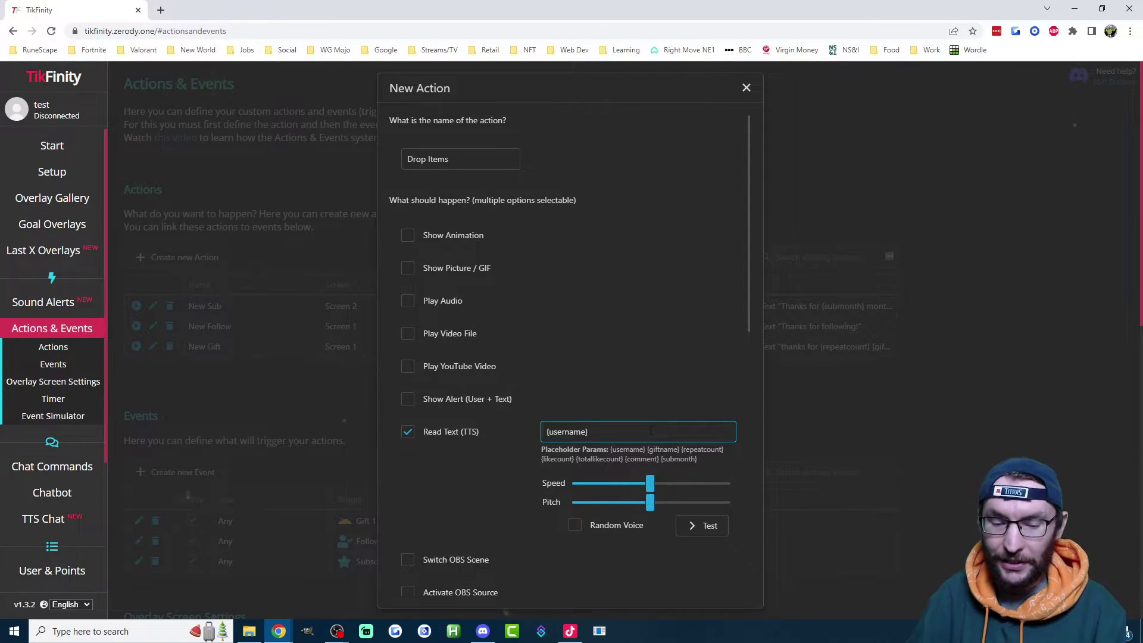
{"action": "type", "text": "sent"}
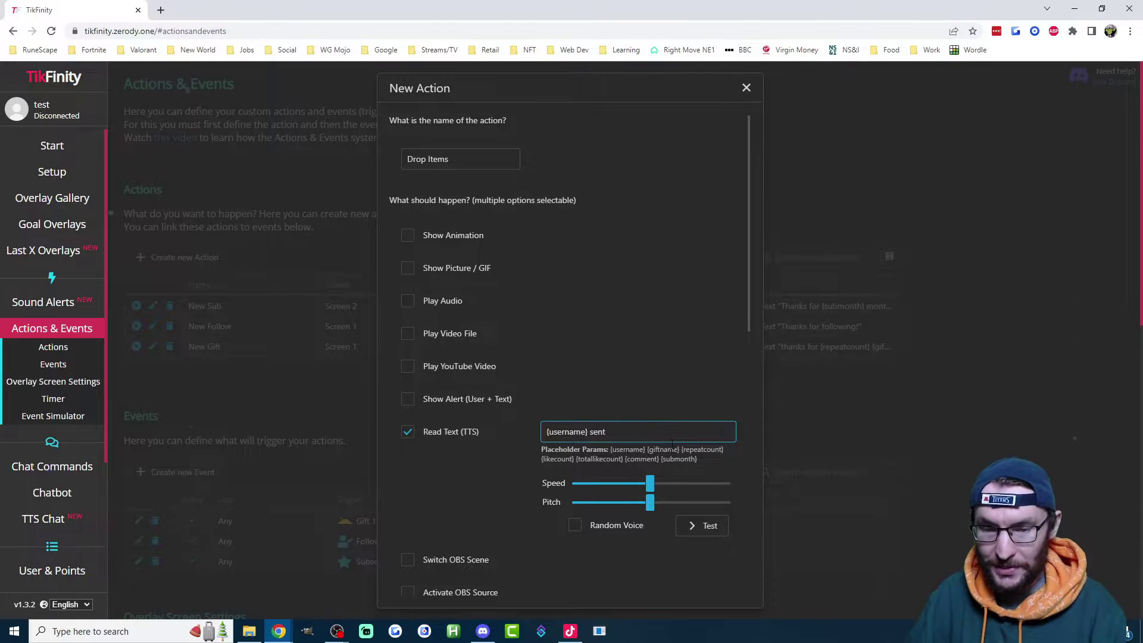
{"action": "left_click_drag", "start_coordinate": [679, 449], "coordinate": [648, 449]}
{"action": "key", "text": "ctrl+c"}
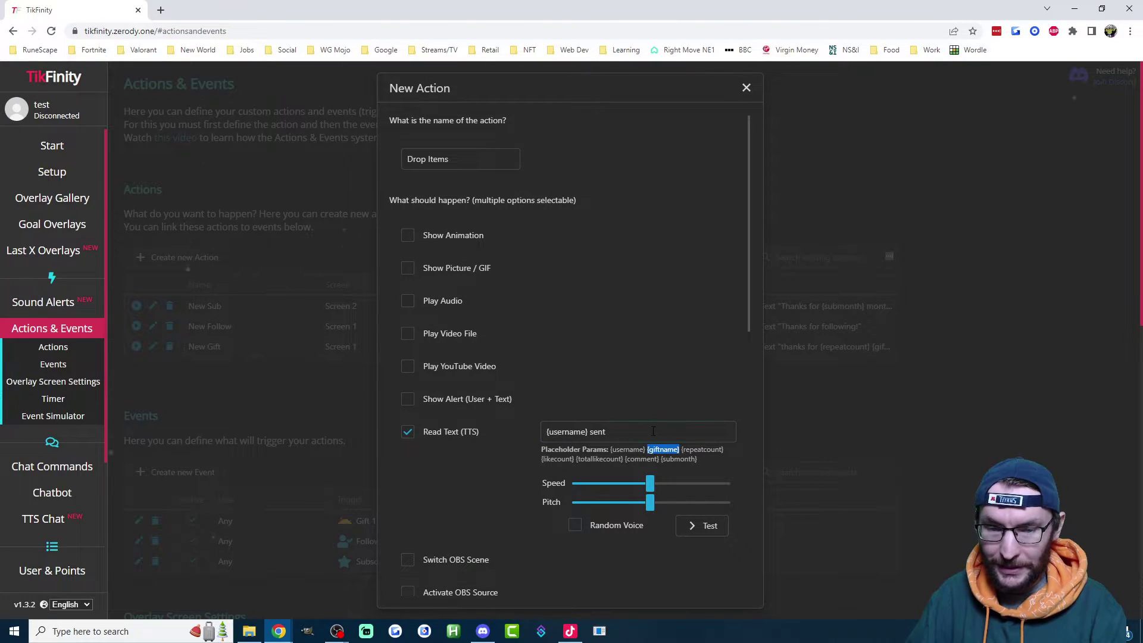
{"action": "left_click", "coordinate": [653, 431]}
{"action": "key", "text": "ctrl+v"}
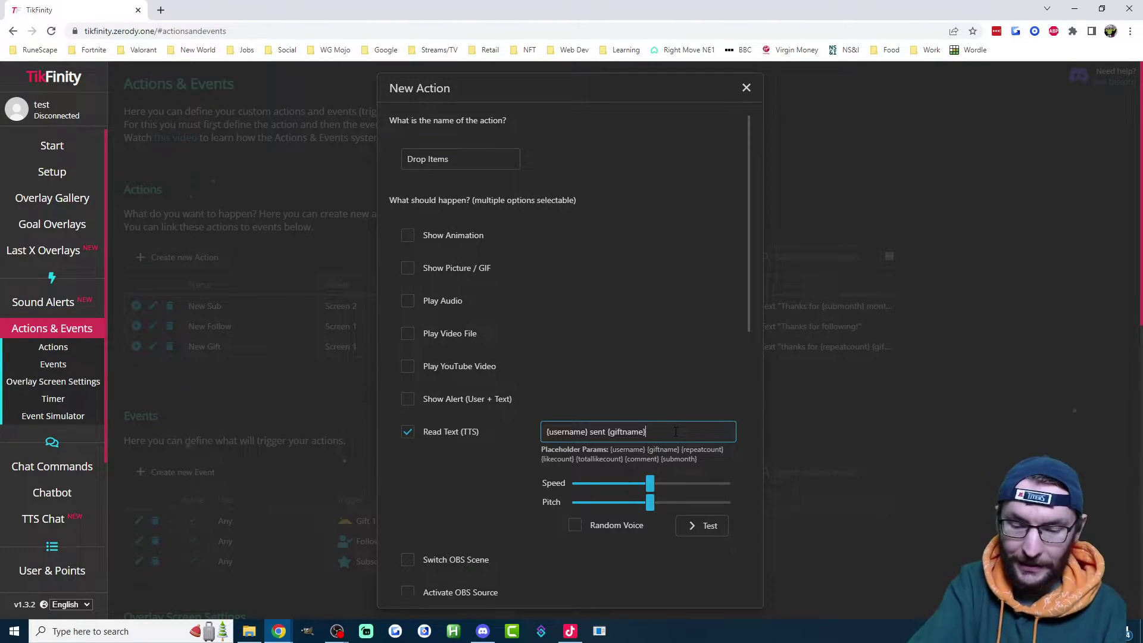
{"action": "type", "text": ". Dro"}
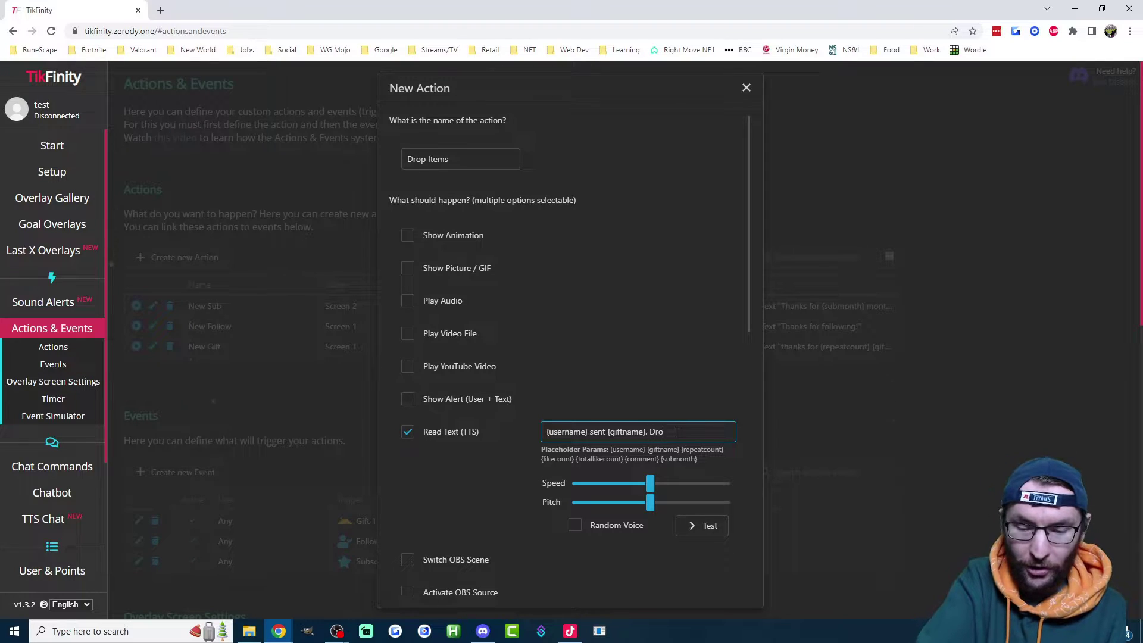
{"action": "type", "text": "p your items."}
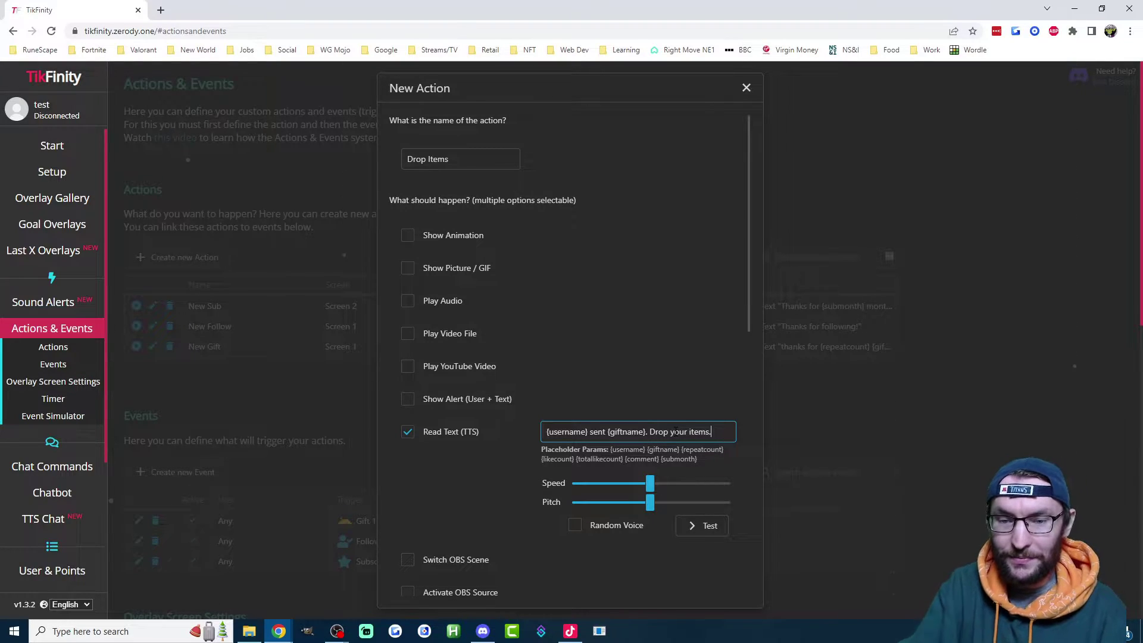
{"action": "left_click", "coordinate": [717, 529]}
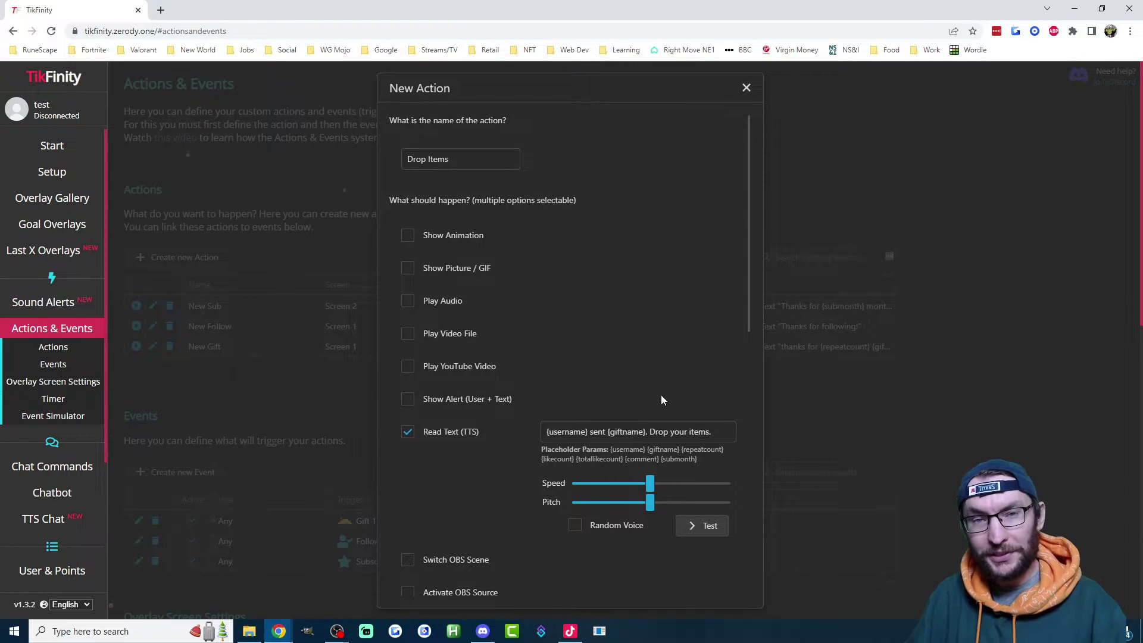
Enable Show Alert (User + Text) and reuse the TTS message without the username: "sent {giftname}. Drop your items."
{"action": "left_click", "coordinate": [465, 398]}
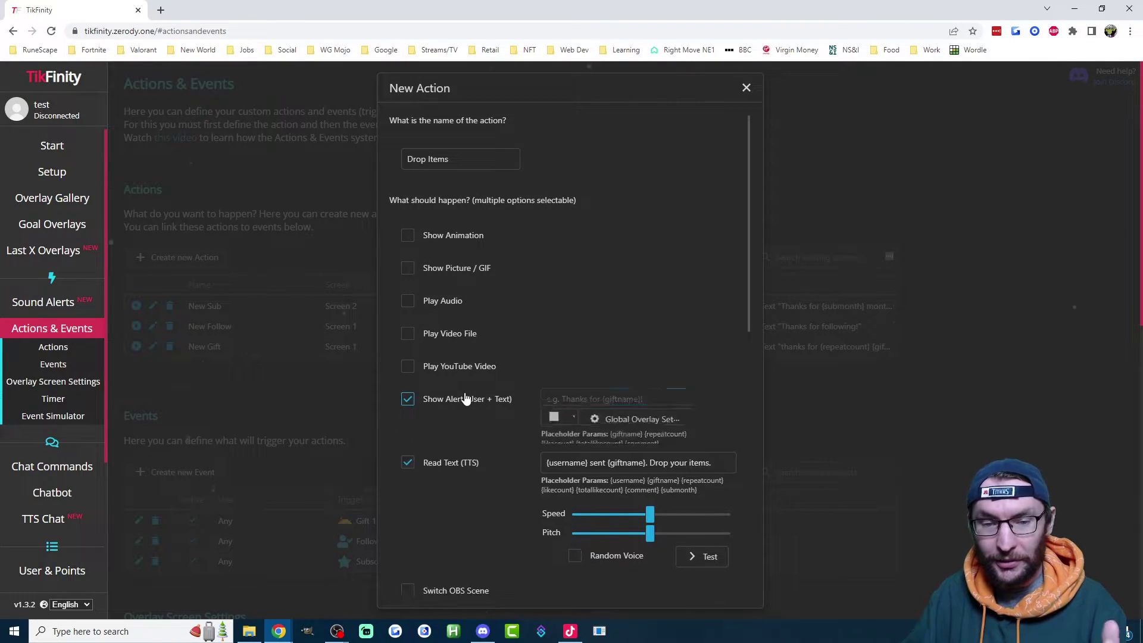
{"action": "left_click_drag", "start_coordinate": [718, 476], "coordinate": [590, 476]}
{"action": "key", "text": "ctrl+c"}
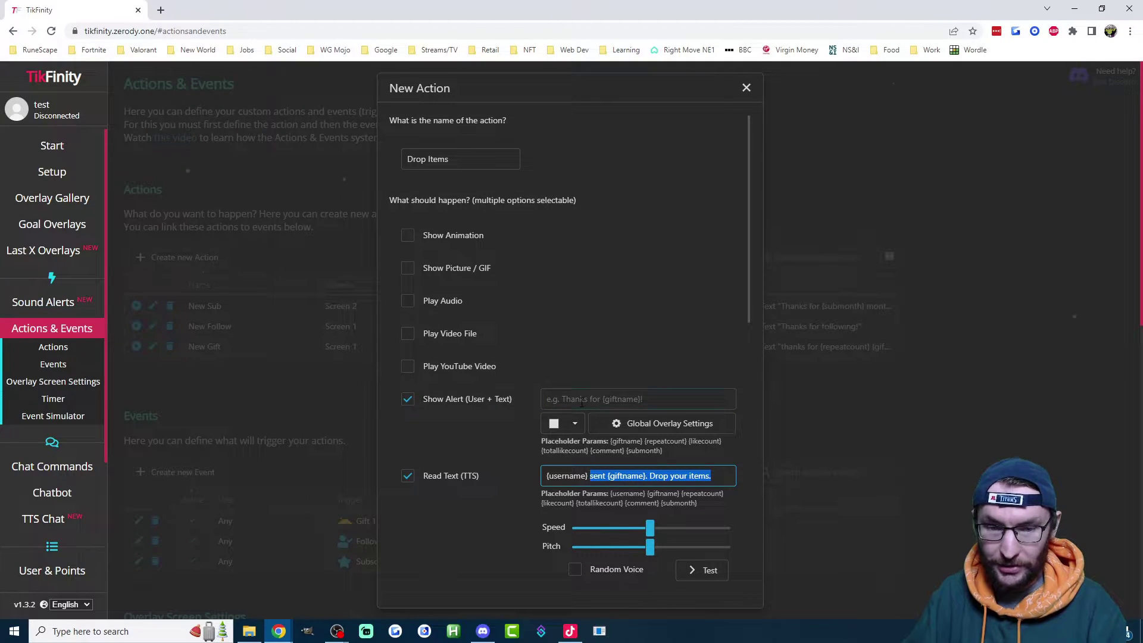
{"action": "left_click", "coordinate": [587, 399]}
{"action": "key", "text": "ctrl+v"}
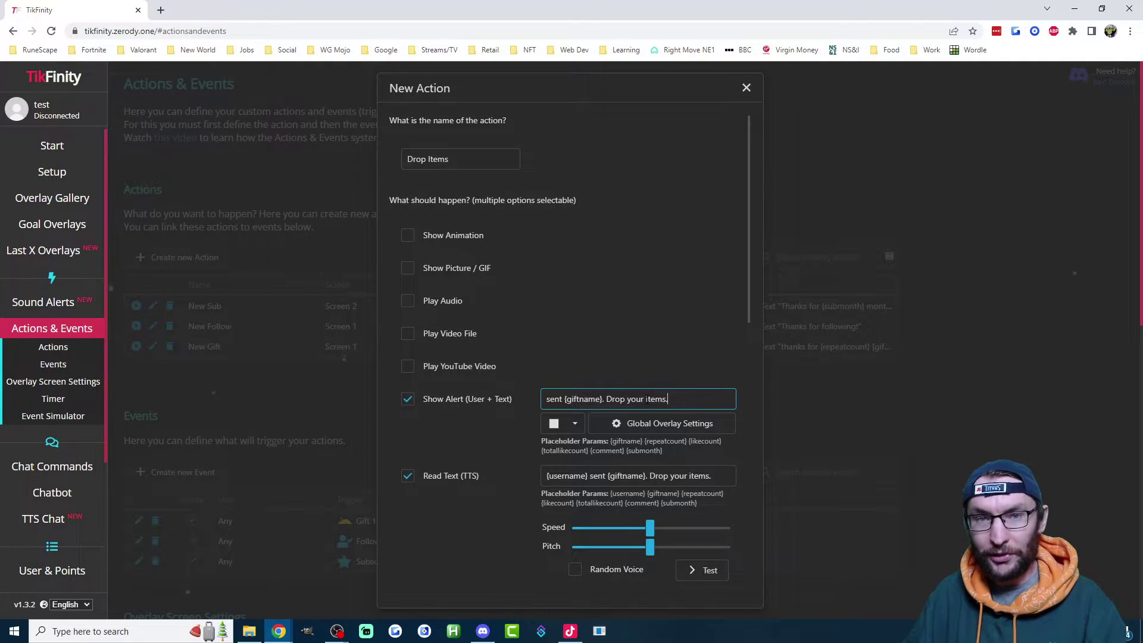
Enable Show Animation for the Drop Items action with the general animation "well done", leaving Play Audio off
{"action": "left_click", "coordinate": [456, 236]}
{"action": "left_click", "coordinate": [600, 236]}
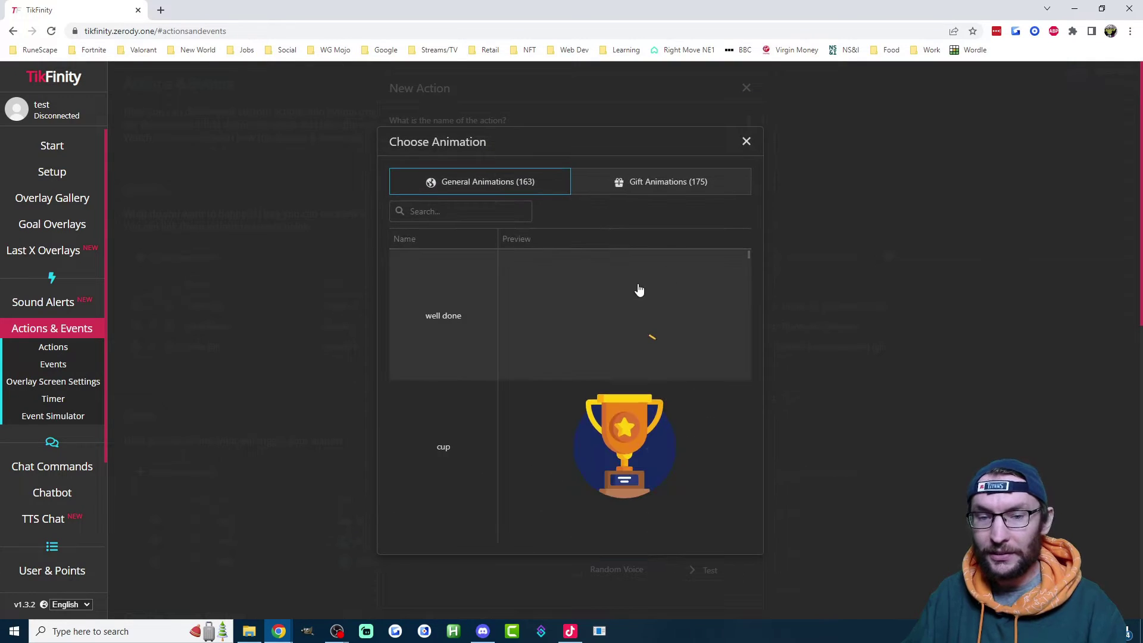
{"action": "left_click", "coordinate": [628, 298]}
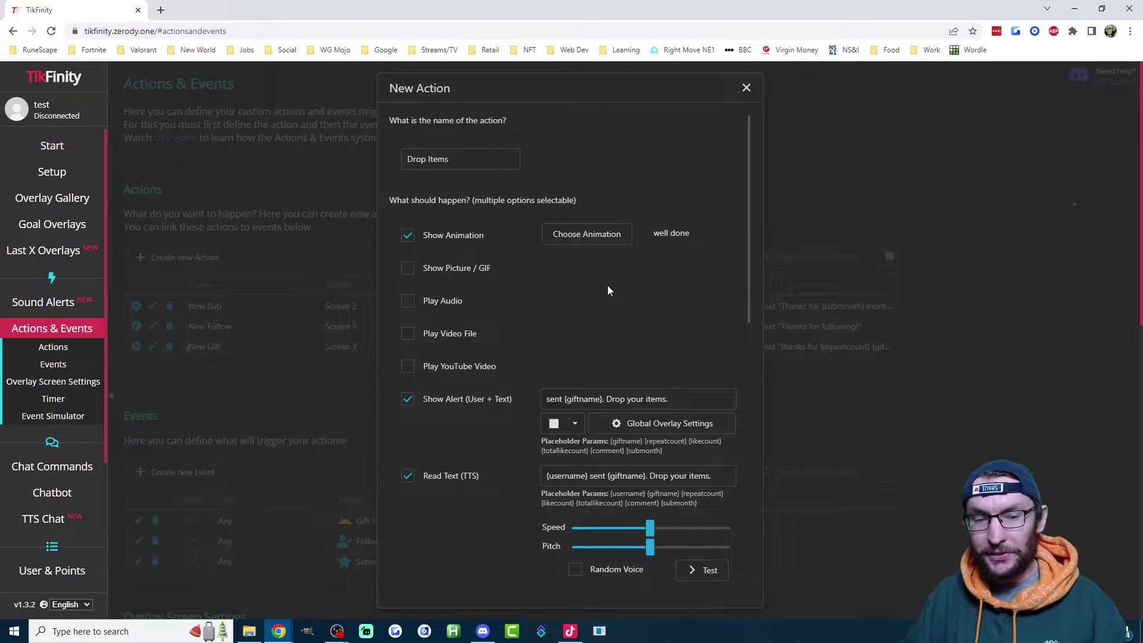
{"action": "left_click", "coordinate": [431, 304]}
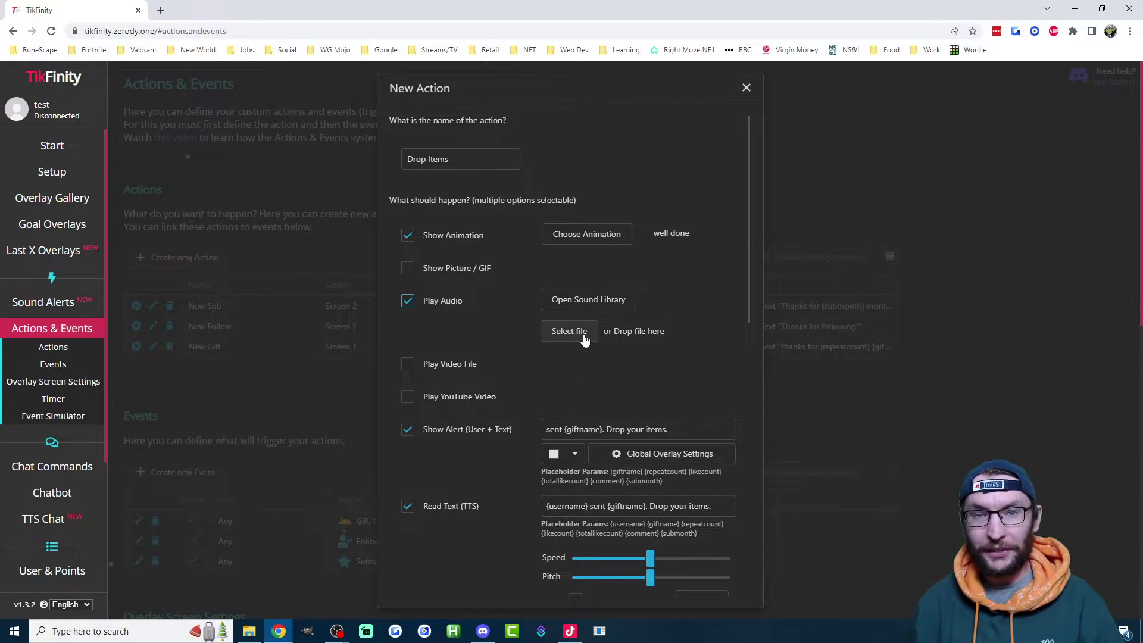
{"action": "left_click", "coordinate": [435, 304]}
{"action": "scroll", "coordinate": [642, 294], "scroll_direction": "down", "scroll_amount": 10}
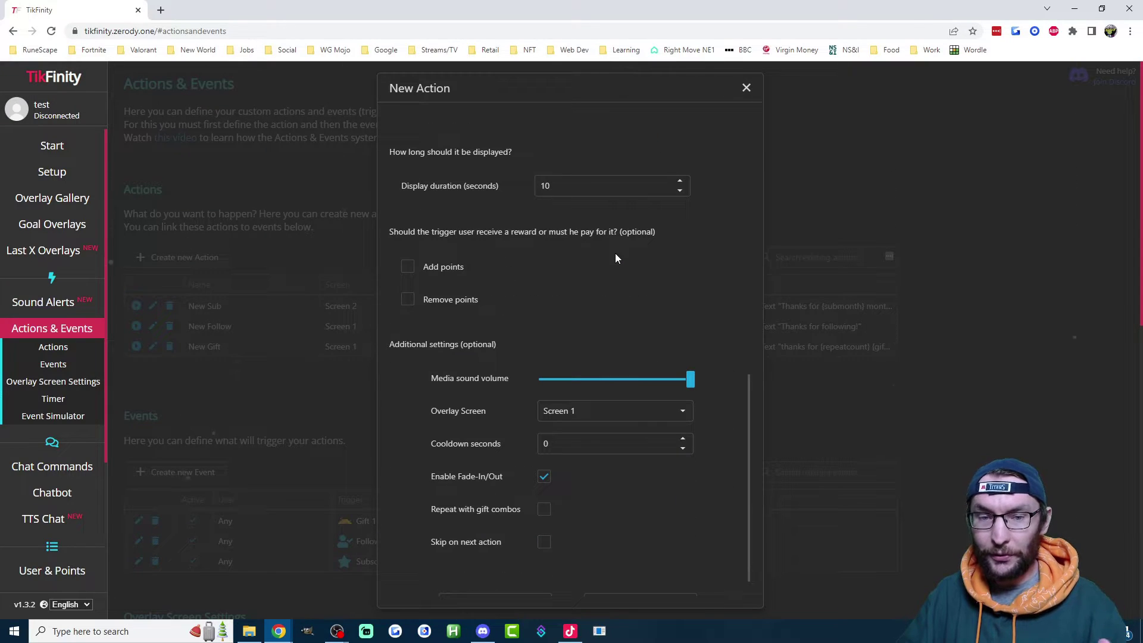
Set the Drop Items action's display duration to 8 seconds and enable Repeat with gift combos
{"action": "left_click", "coordinate": [586, 187]}
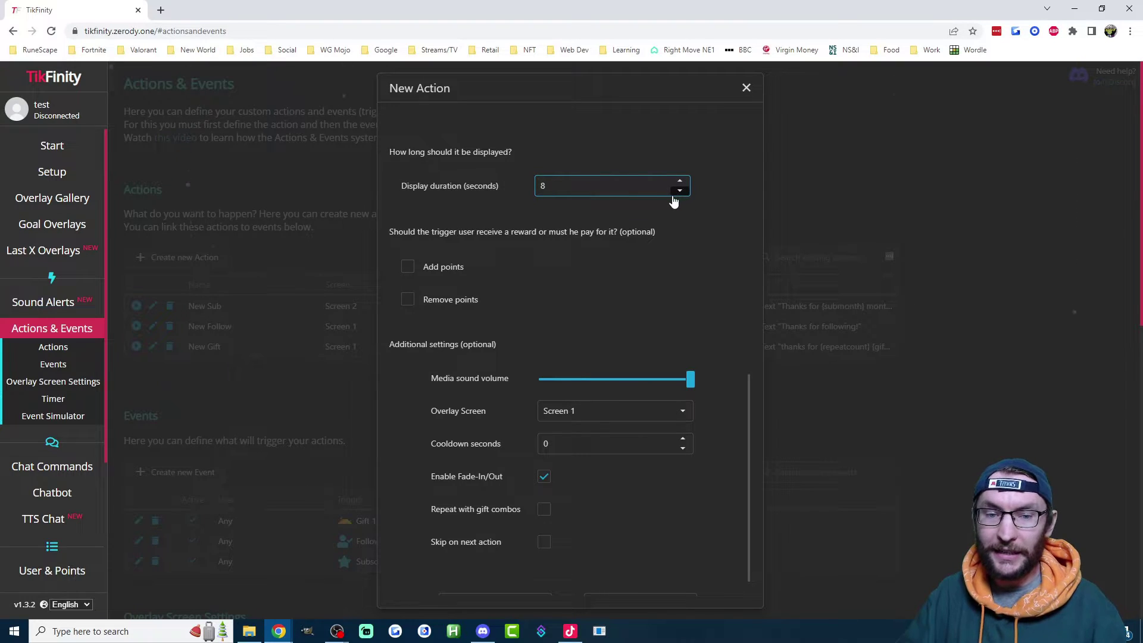
{"action": "left_click", "coordinate": [543, 510]}
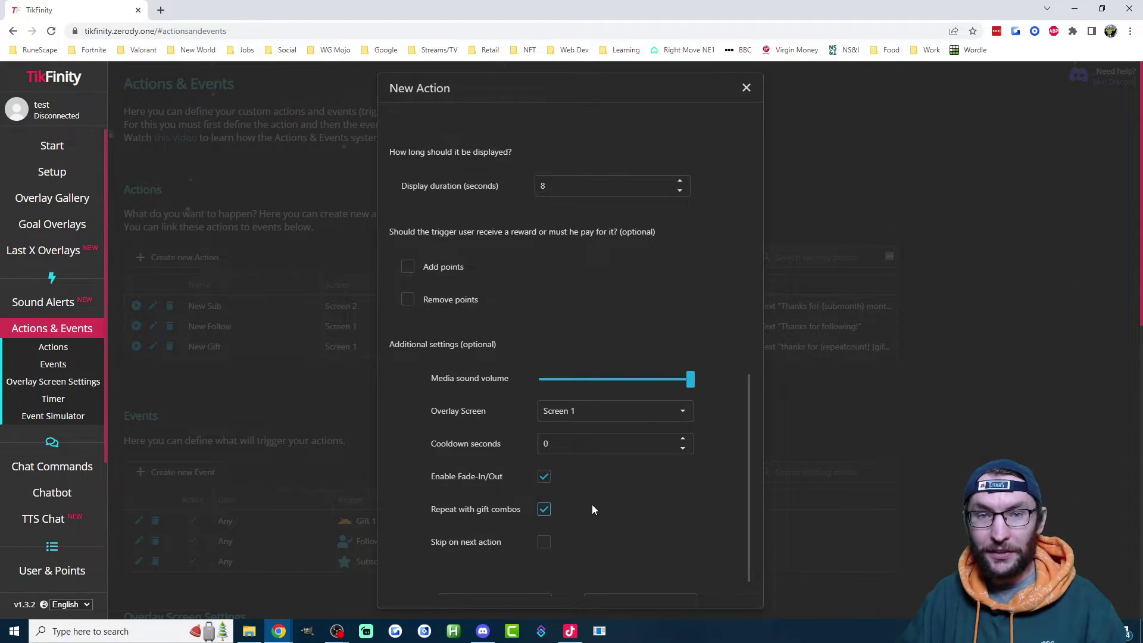
{"action": "scroll", "coordinate": [599, 506], "scroll_direction": "up", "scroll_amount": 7}
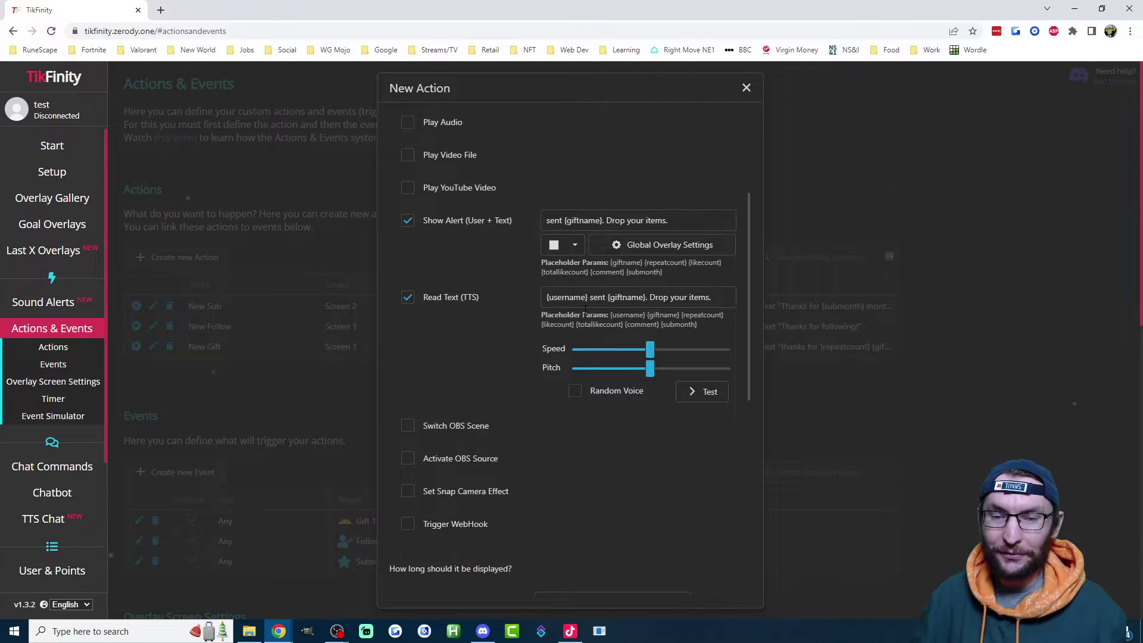
Disable fade-in/out for the Drop Items action and save it
{"action": "scroll", "coordinate": [567, 349], "scroll_direction": "down", "scroll_amount": 7}
{"action": "scroll", "coordinate": [556, 358], "scroll_direction": "down", "scroll_amount": 1}
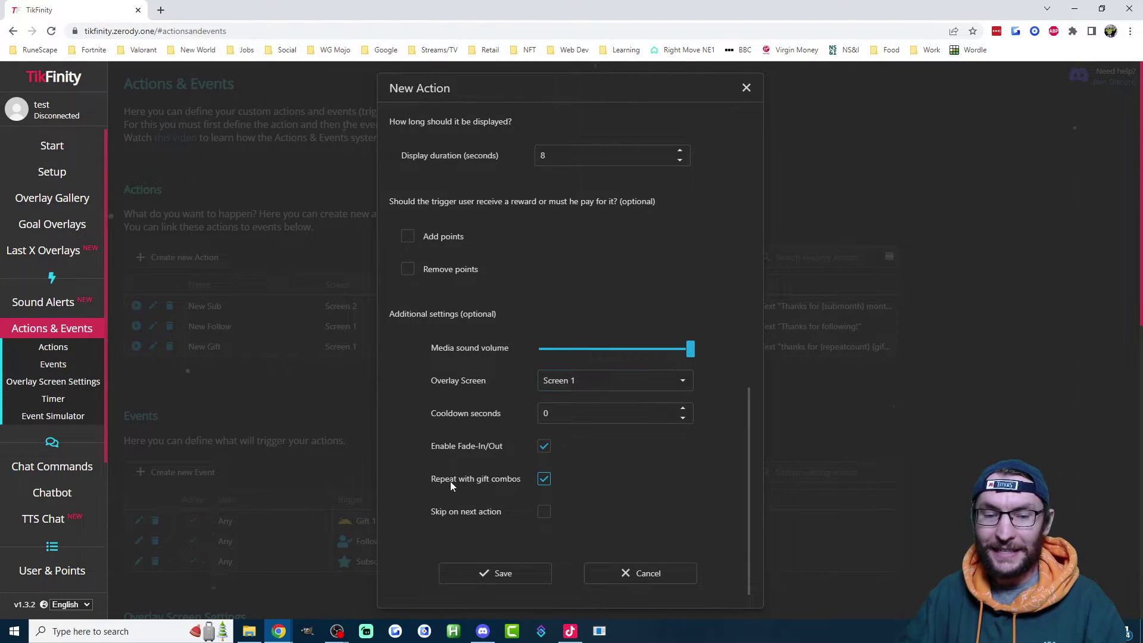
{"action": "left_click_drag", "start_coordinate": [429, 479], "coordinate": [520, 483]}
{"action": "left_click", "coordinate": [516, 482]}
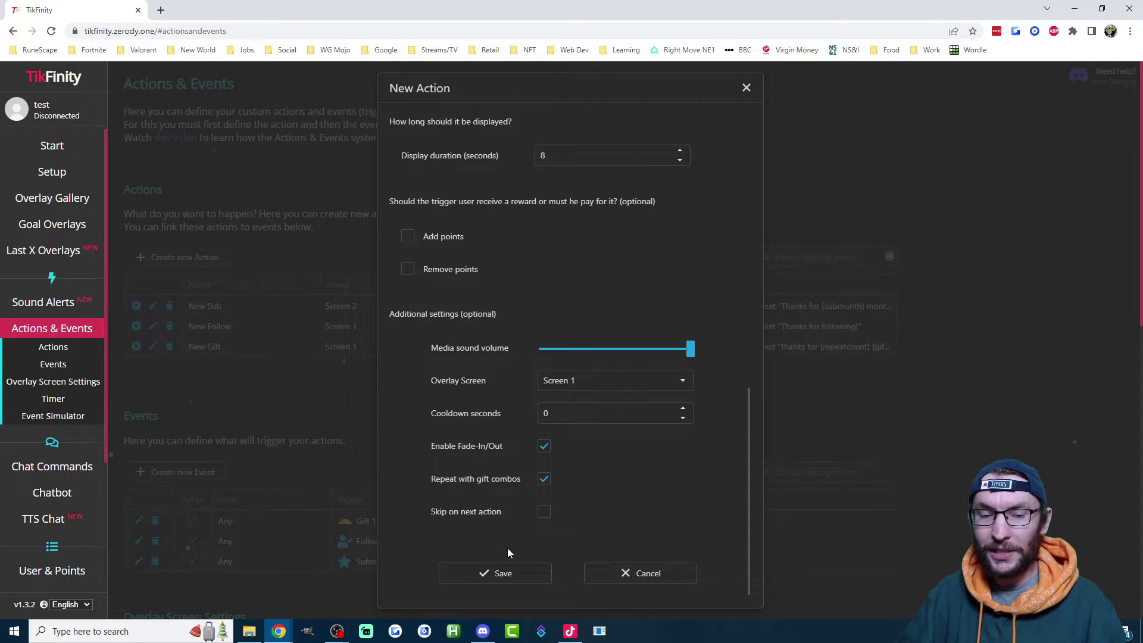
{"action": "left_click", "coordinate": [543, 447]}
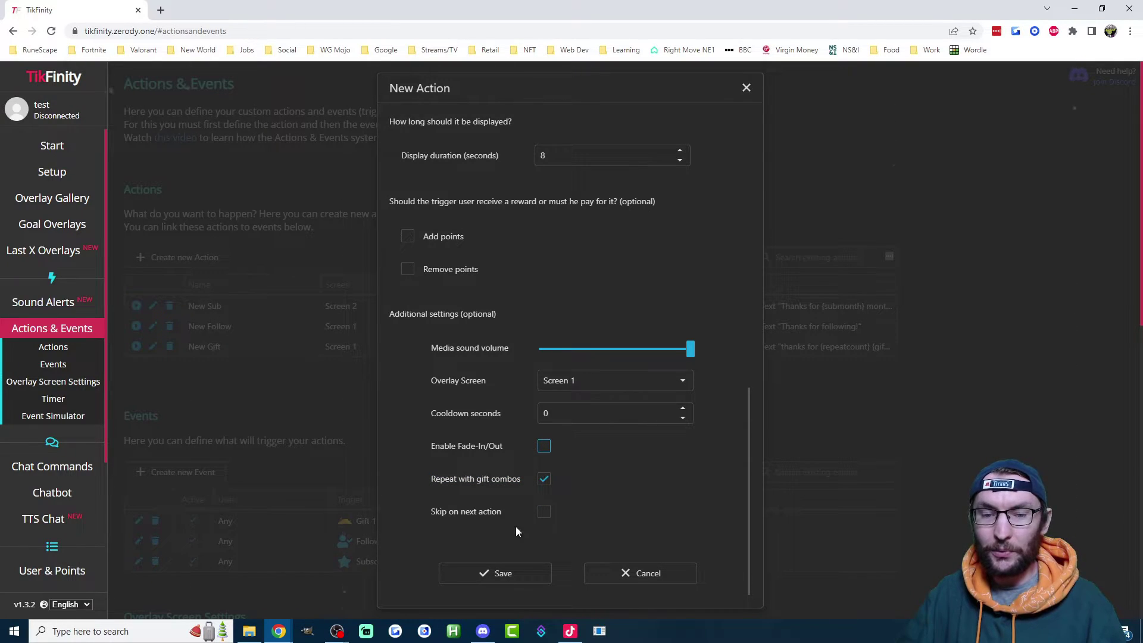
{"action": "left_click", "coordinate": [505, 575]}
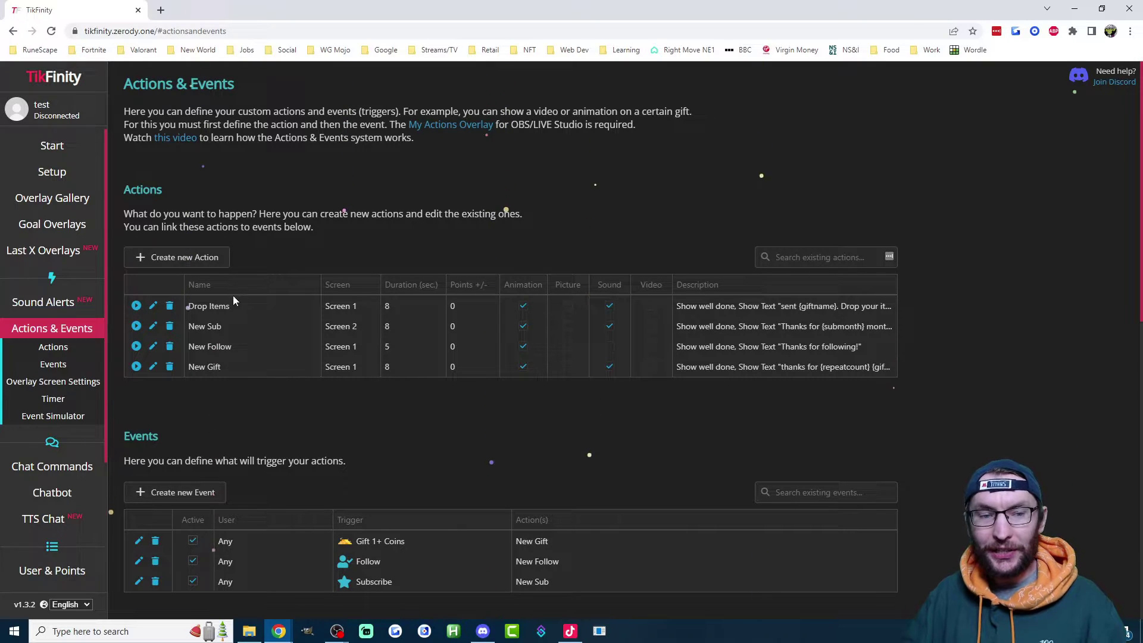
Start a new event for everyone, triggered by sending a specific gift, and choose Sunglasses (199 coins) as the gift
{"action": "left_click", "coordinate": [179, 492]}
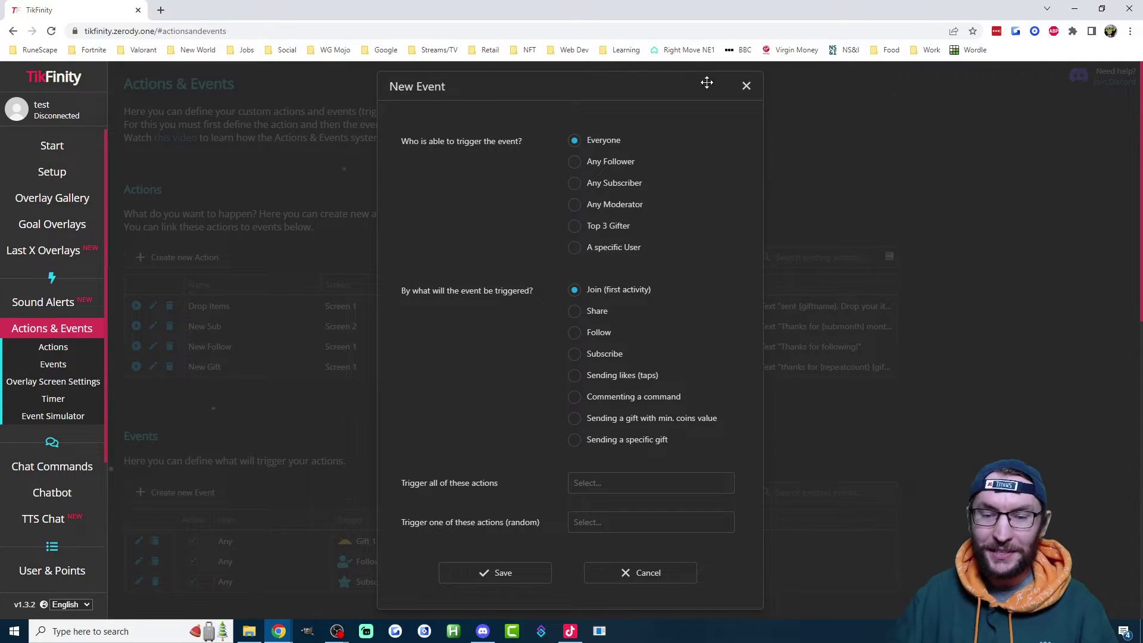
{"action": "left_click", "coordinate": [591, 439]}
{"action": "scroll", "coordinate": [691, 432], "scroll_direction": "down", "scroll_amount": 1}
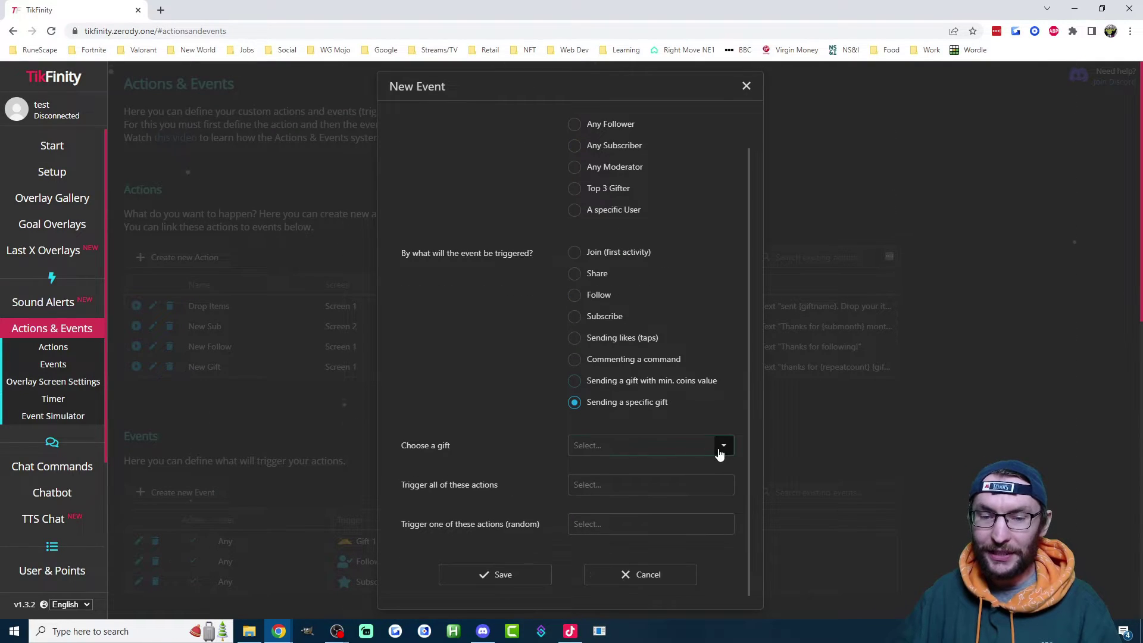
{"action": "left_click", "coordinate": [719, 444]}
{"action": "scroll", "coordinate": [691, 333], "scroll_direction": "down", "scroll_amount": 15}
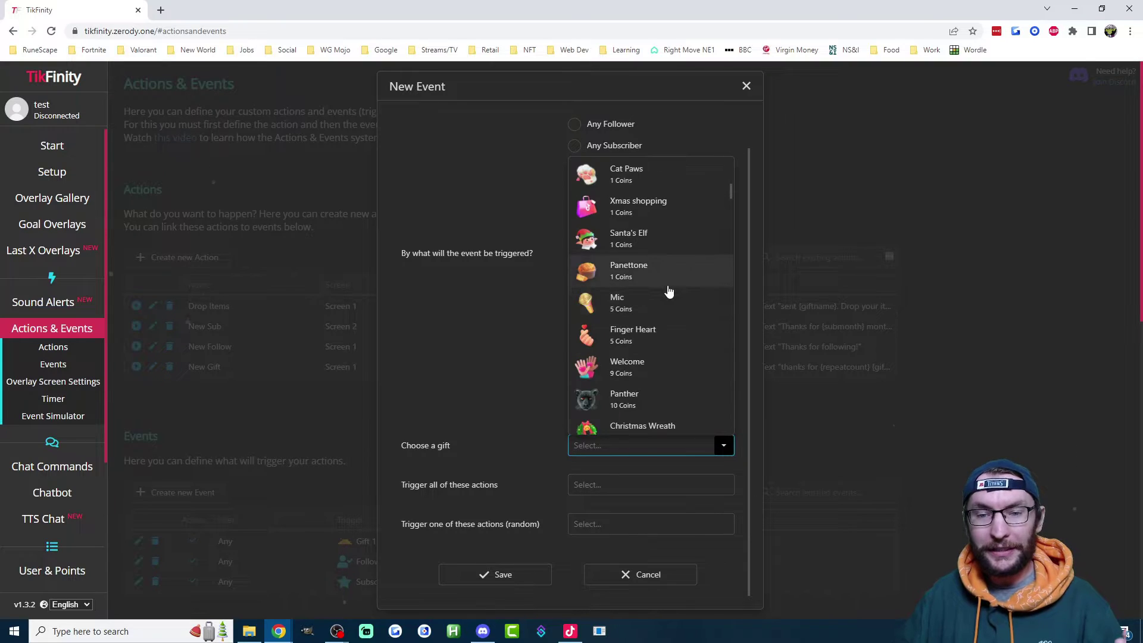
{"action": "scroll", "coordinate": [691, 256], "scroll_direction": "down", "scroll_amount": 6}
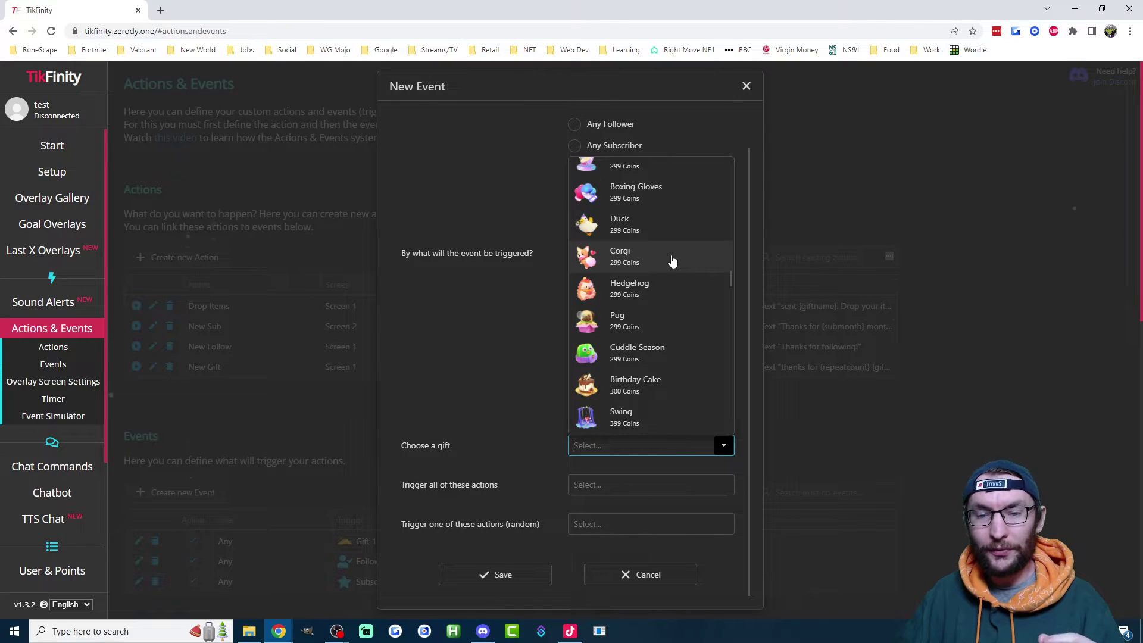
{"action": "scroll", "coordinate": [672, 262], "scroll_direction": "down", "scroll_amount": 6}
{"action": "scroll", "coordinate": [674, 271], "scroll_direction": "up", "scroll_amount": 7}
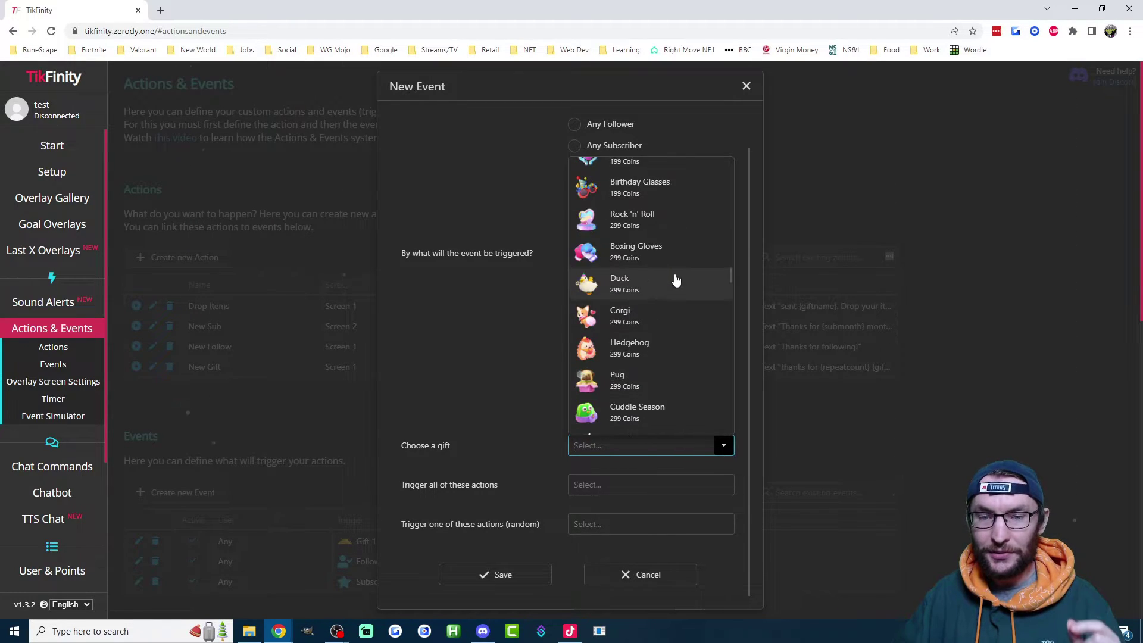
{"action": "scroll", "coordinate": [676, 280], "scroll_direction": "up", "scroll_amount": 2}
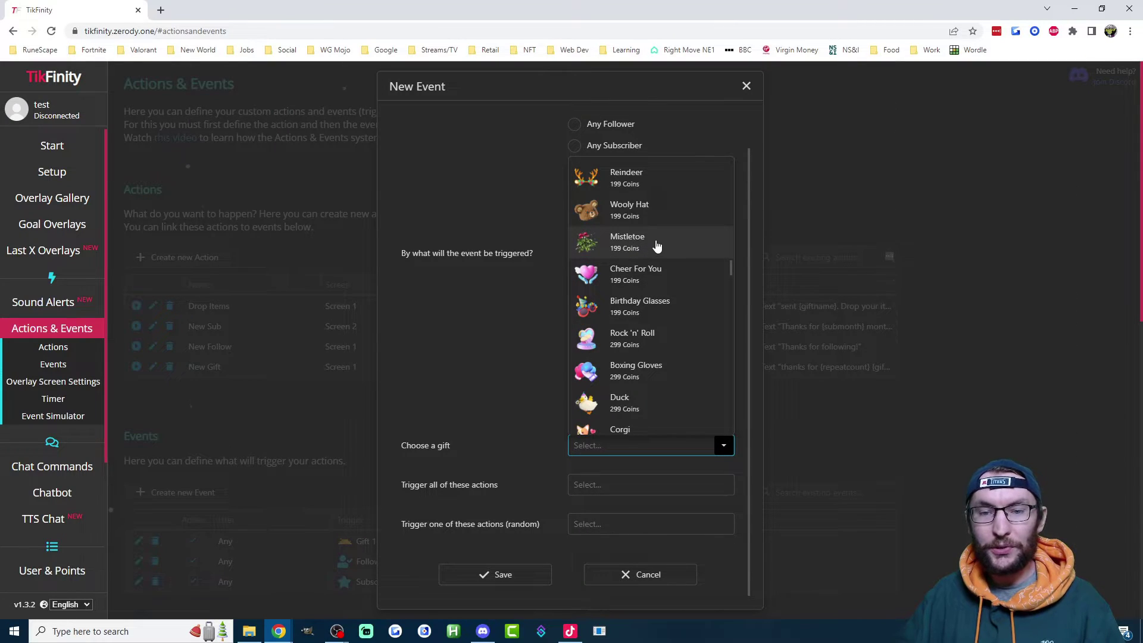
{"action": "scroll", "coordinate": [665, 262], "scroll_direction": "down", "scroll_amount": 3}
{"action": "left_click", "coordinate": [655, 320]}
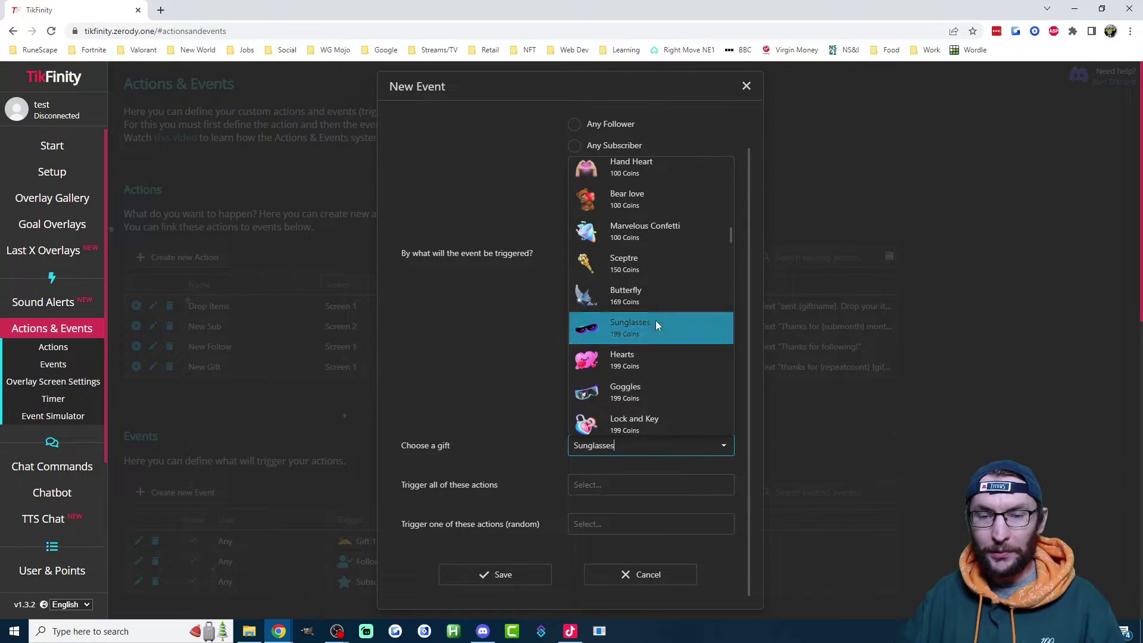
Make the Sunglasses gift event trigger the Drop Items action and save the event
{"action": "left_click", "coordinate": [605, 487]}
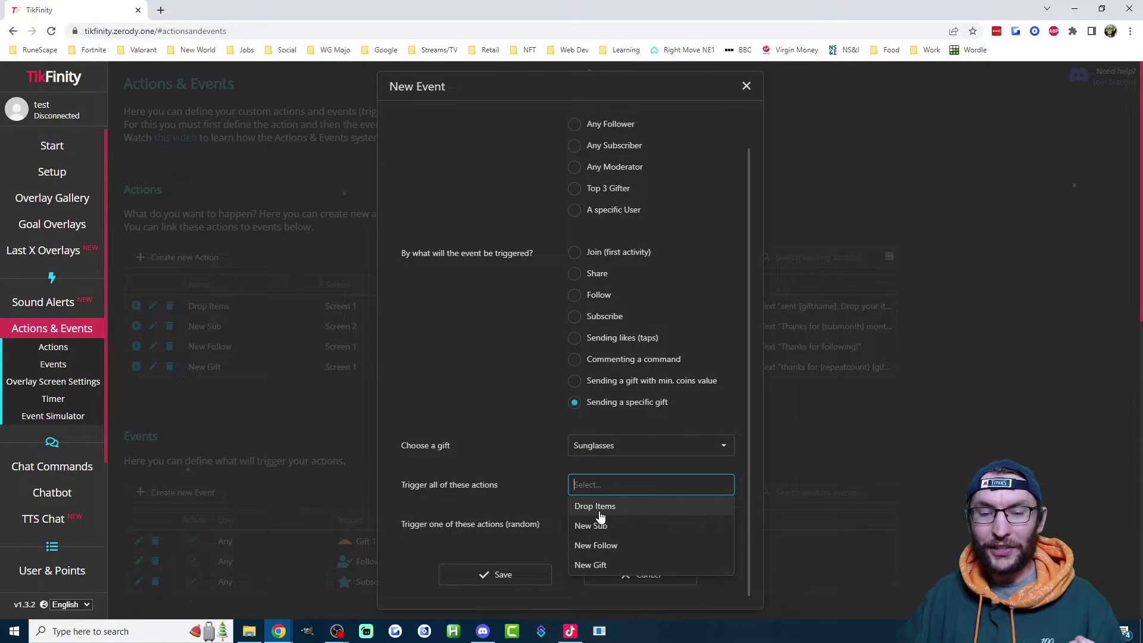
{"action": "left_click", "coordinate": [595, 506]}
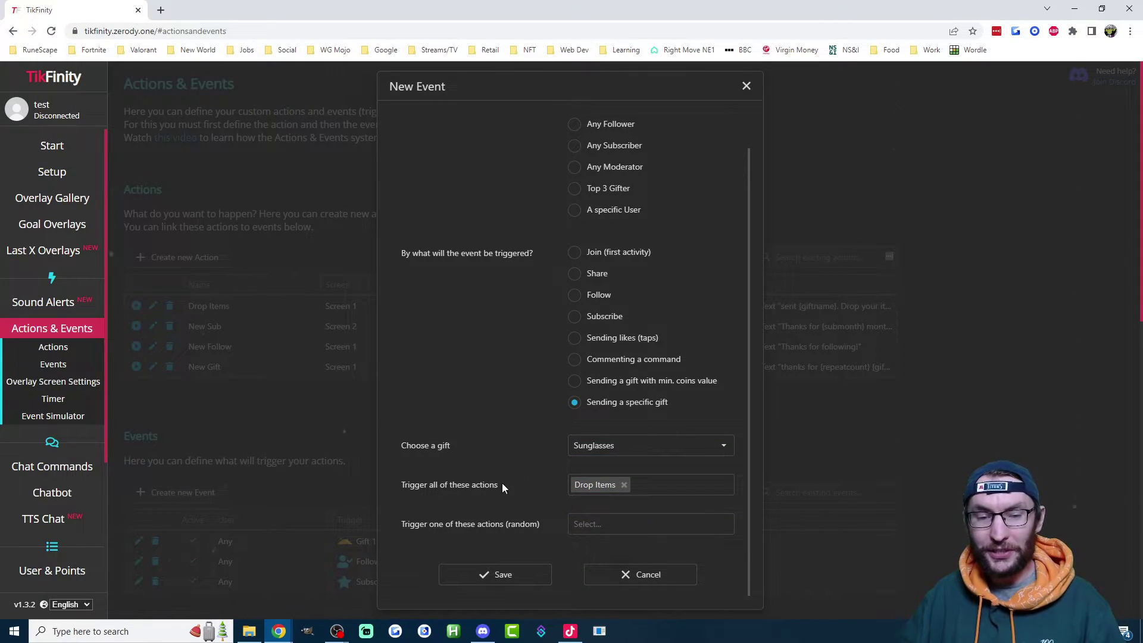
{"action": "left_click", "coordinate": [503, 575]}
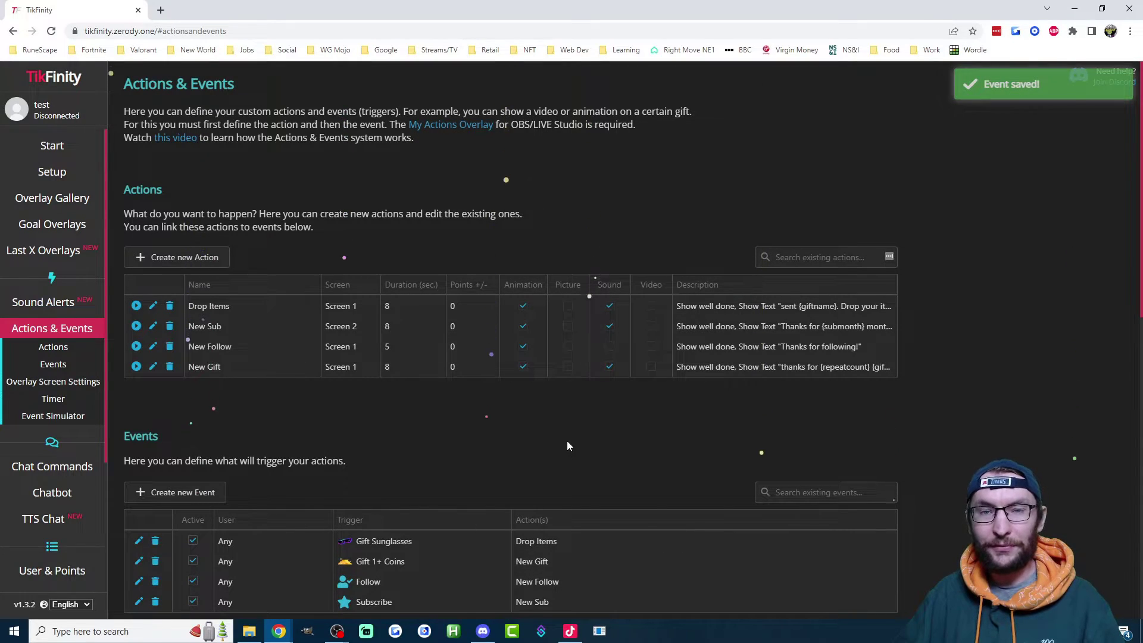
Run the Drop Items action to test its alert in the OBS and LIVE Studio previews
{"action": "scroll", "coordinate": [566, 441], "scroll_direction": "down", "scroll_amount": 6}
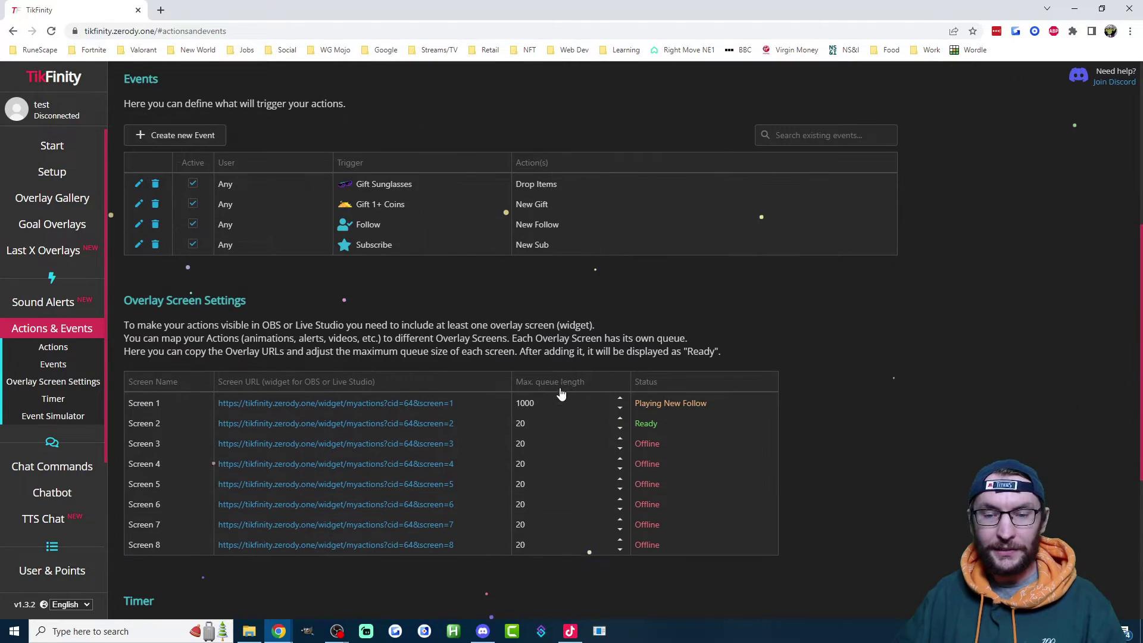
{"action": "left_click", "coordinate": [347, 409]}
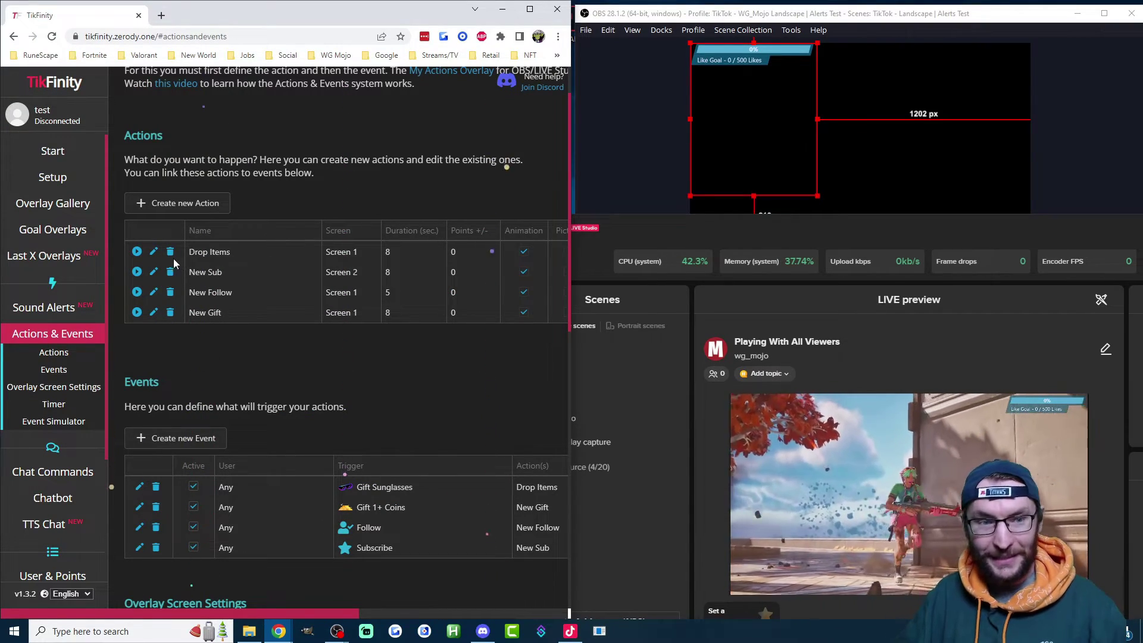
{"action": "left_click", "coordinate": [137, 252]}
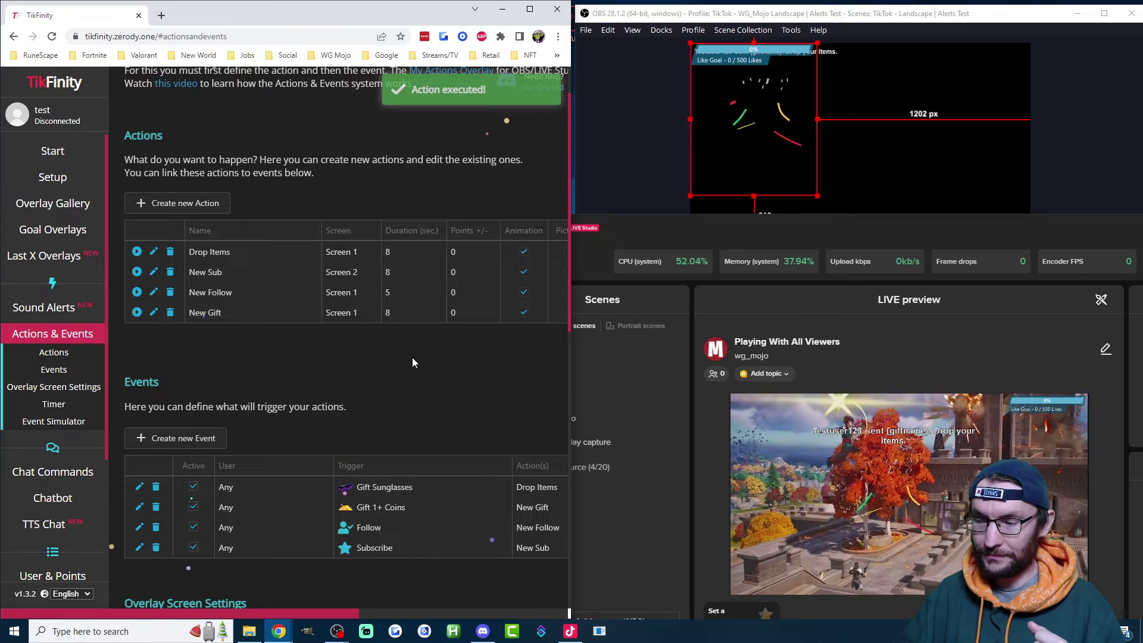
In OBS, lock Like Goal 2 and screen 2, and move TikFinity Screen One to the canvas's lower centre, about 37 px above the bottom edge
{"action": "left_click", "coordinate": [752, 179]}
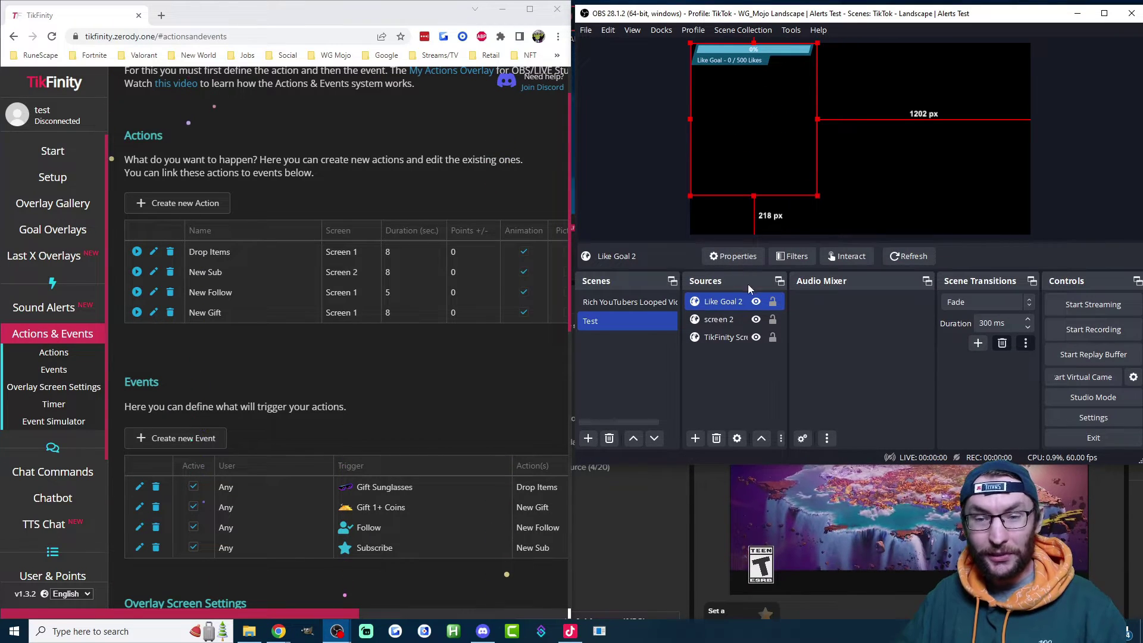
{"action": "left_click", "coordinate": [726, 335]}
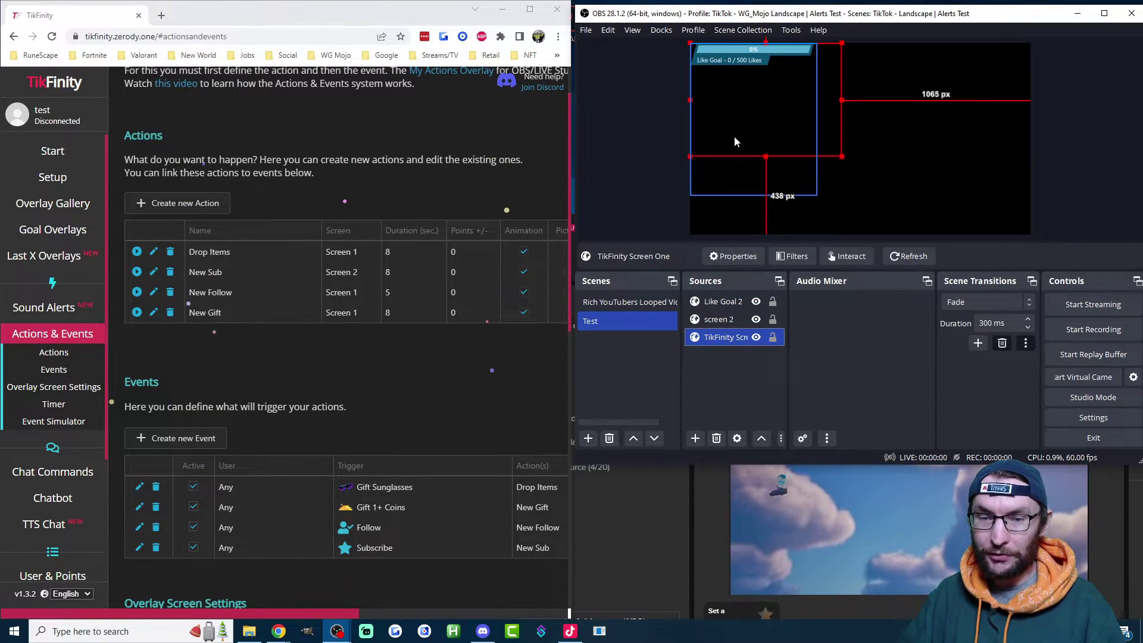
{"action": "left_click", "coordinate": [773, 320]}
{"action": "left_click", "coordinate": [773, 302]}
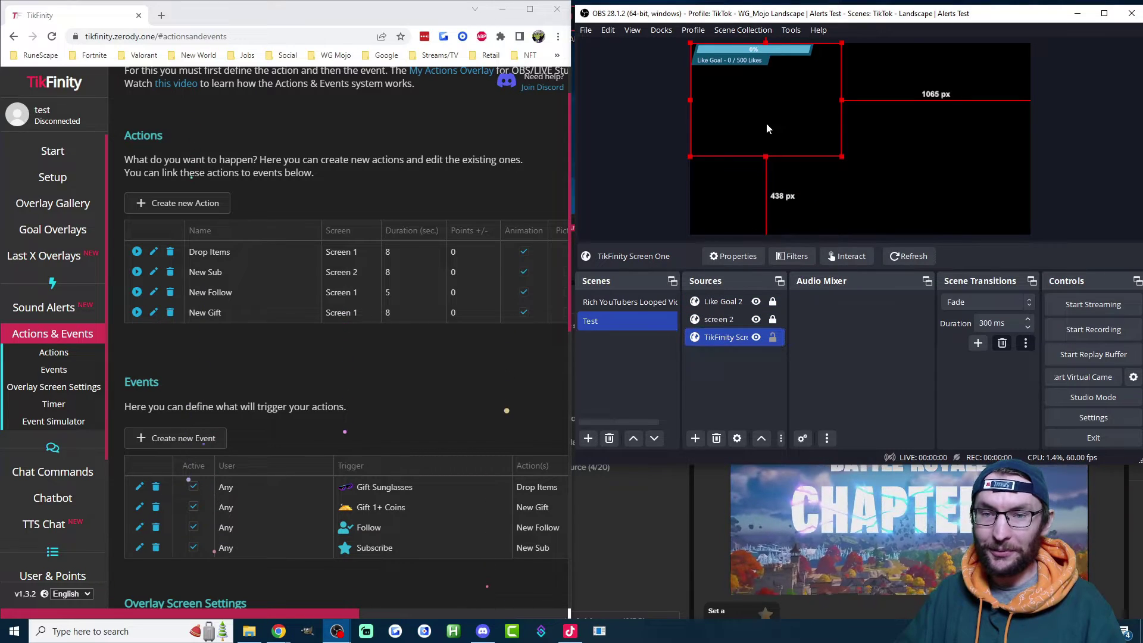
{"action": "left_click_drag", "start_coordinate": [766, 129], "coordinate": [862, 194]}
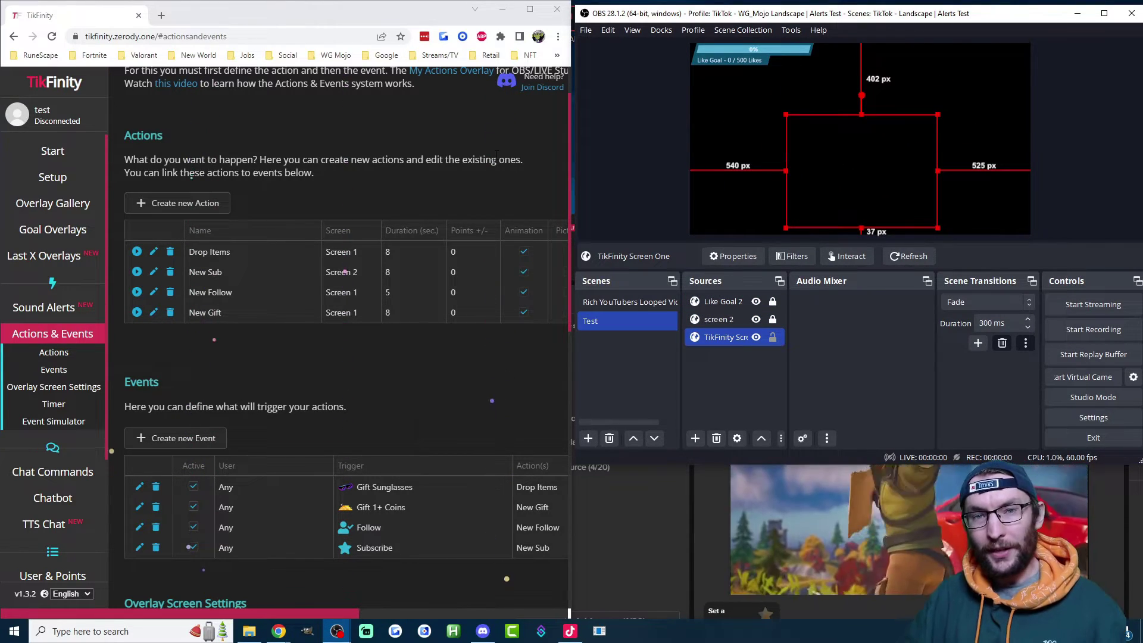
In TikFinity's Sound Alerts, create a sound alert triggered by the Rose gift (1 coin)
{"action": "left_click", "coordinate": [262, 160]}
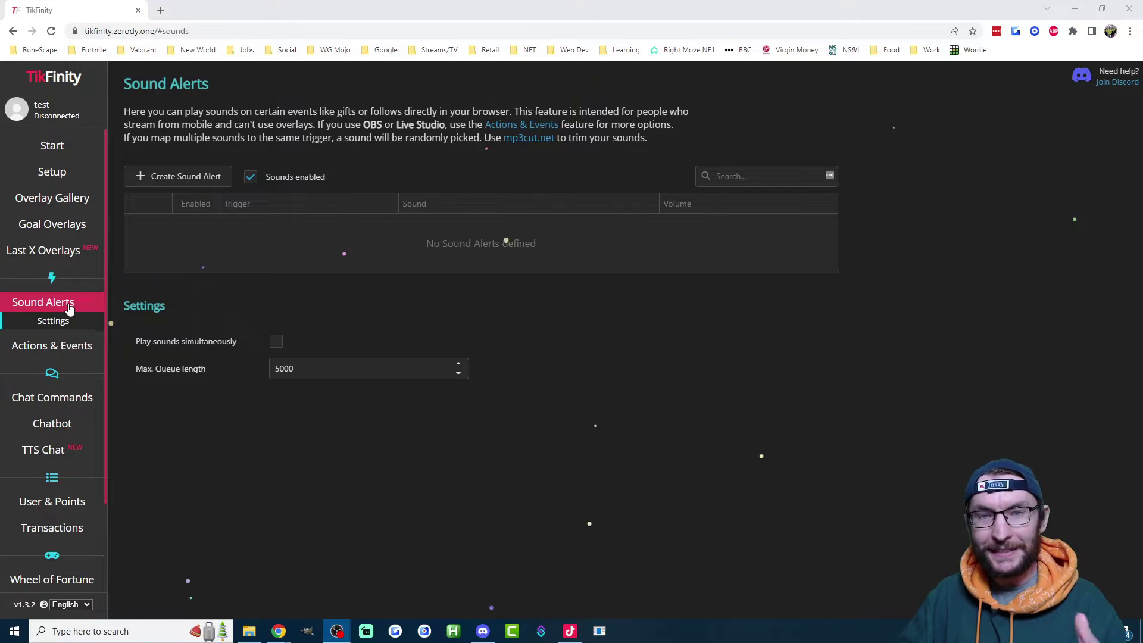
{"action": "left_click", "coordinate": [187, 176]}
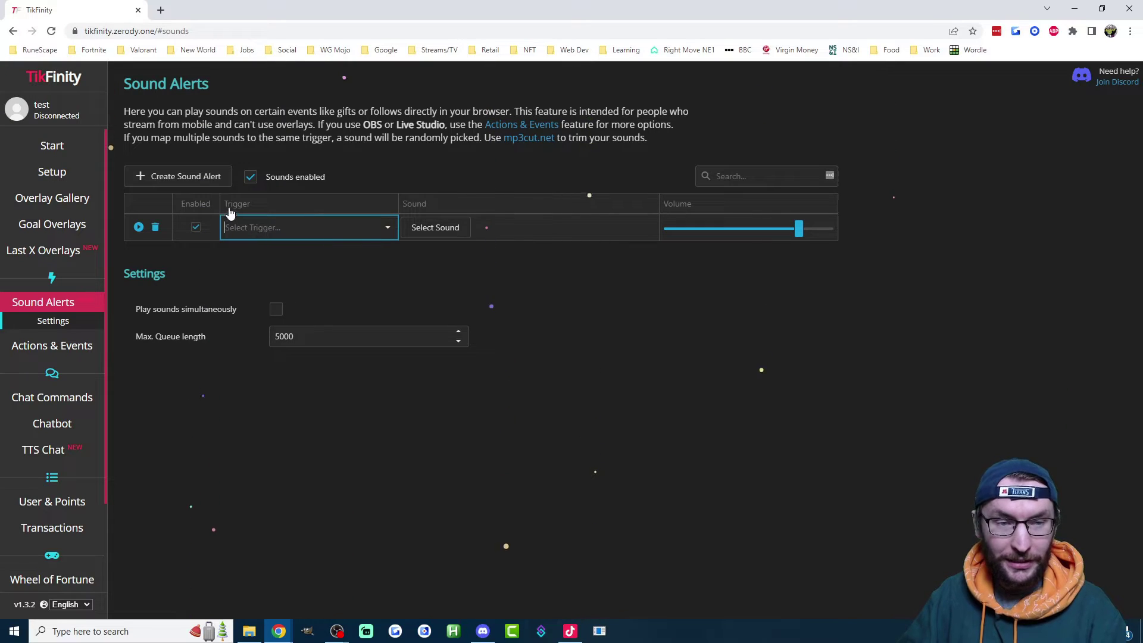
{"action": "left_click", "coordinate": [351, 232]}
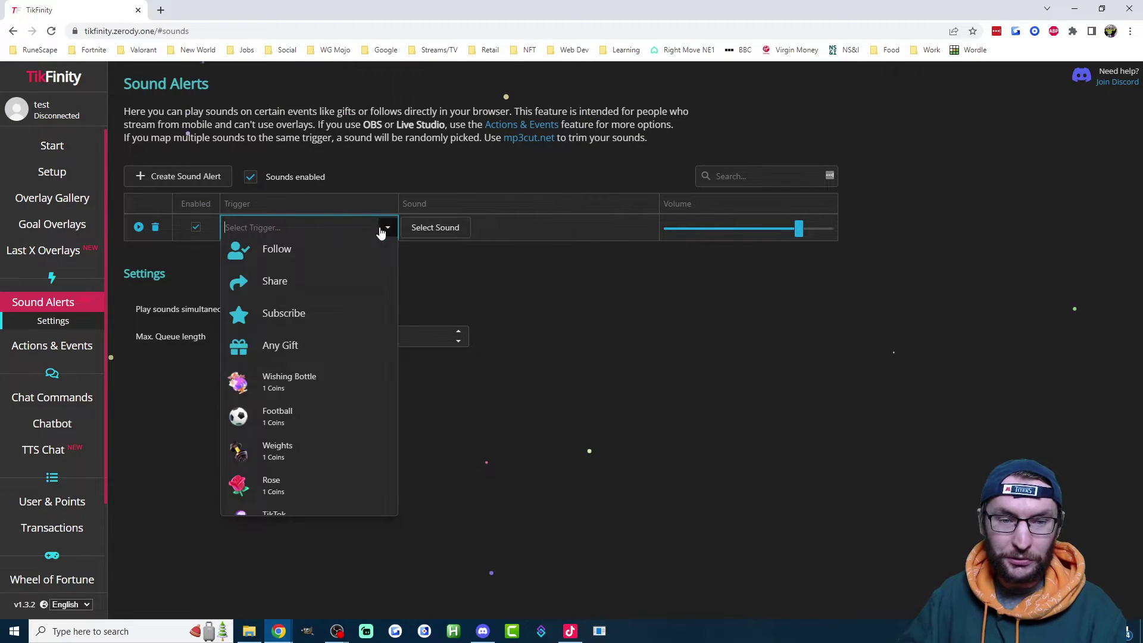
{"action": "scroll", "coordinate": [316, 309], "scroll_direction": "down", "scroll_amount": 4}
{"action": "scroll", "coordinate": [320, 330], "scroll_direction": "up", "scroll_amount": 2}
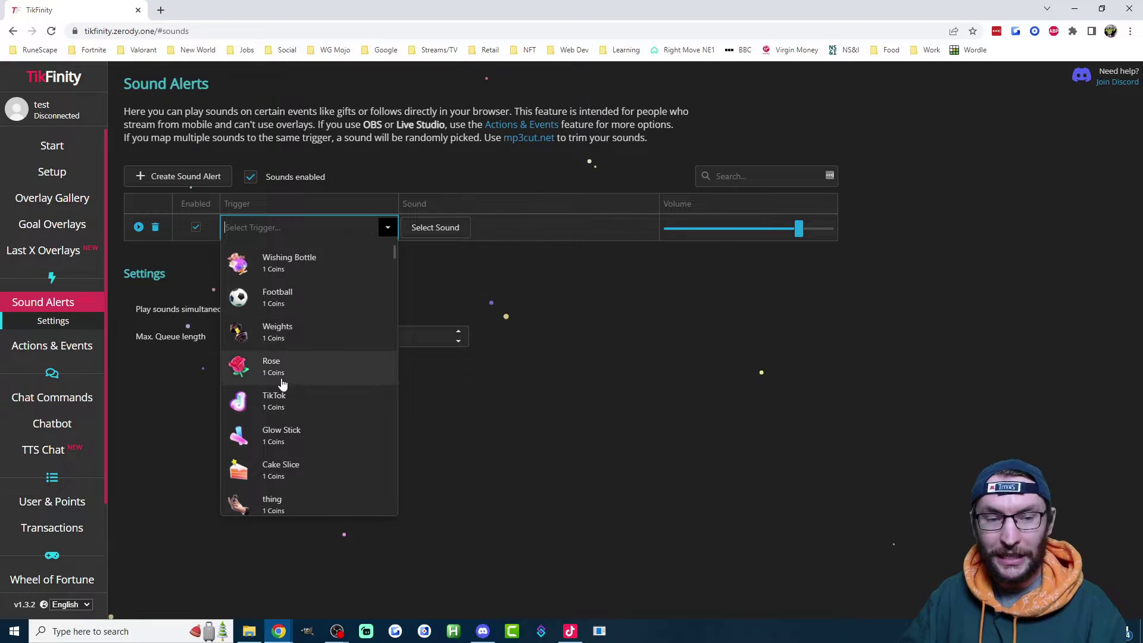
{"action": "left_click", "coordinate": [312, 366]}
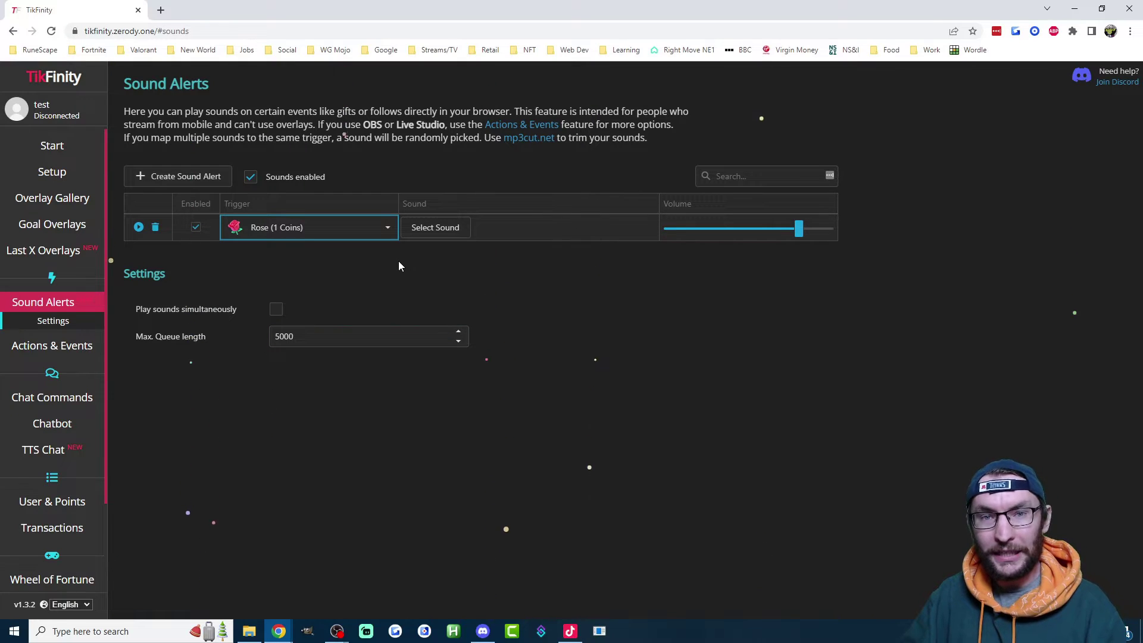
Search the sound library for "buzzer", preview the "Buzzer" sound and apply it to the Rose alert
{"action": "left_click", "coordinate": [435, 228]}
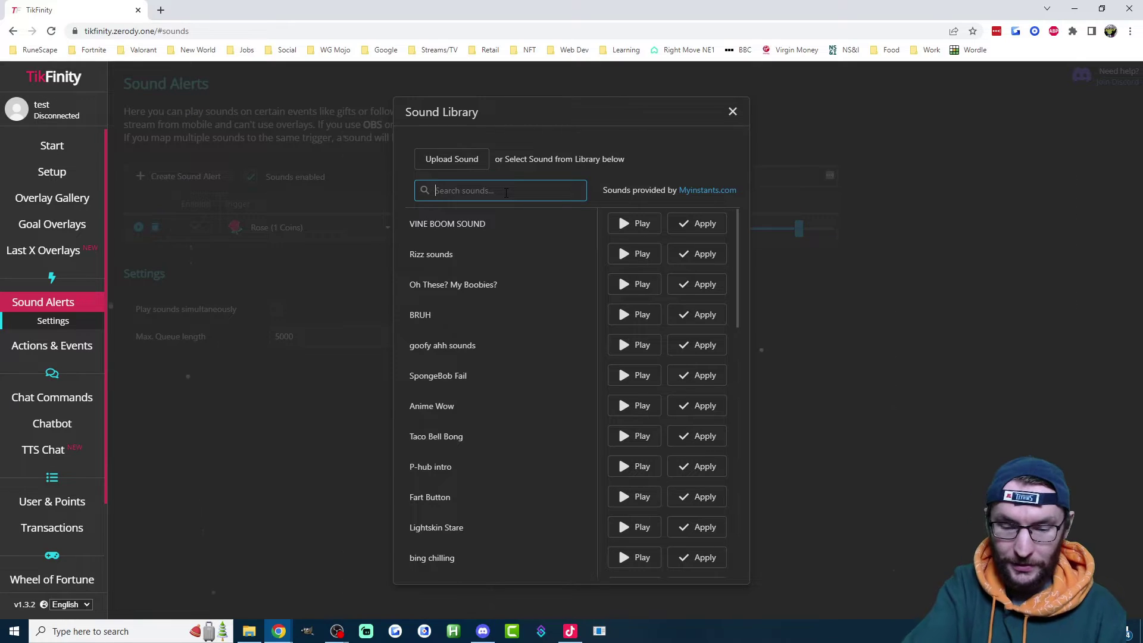
{"action": "type", "text": "buzzer"}
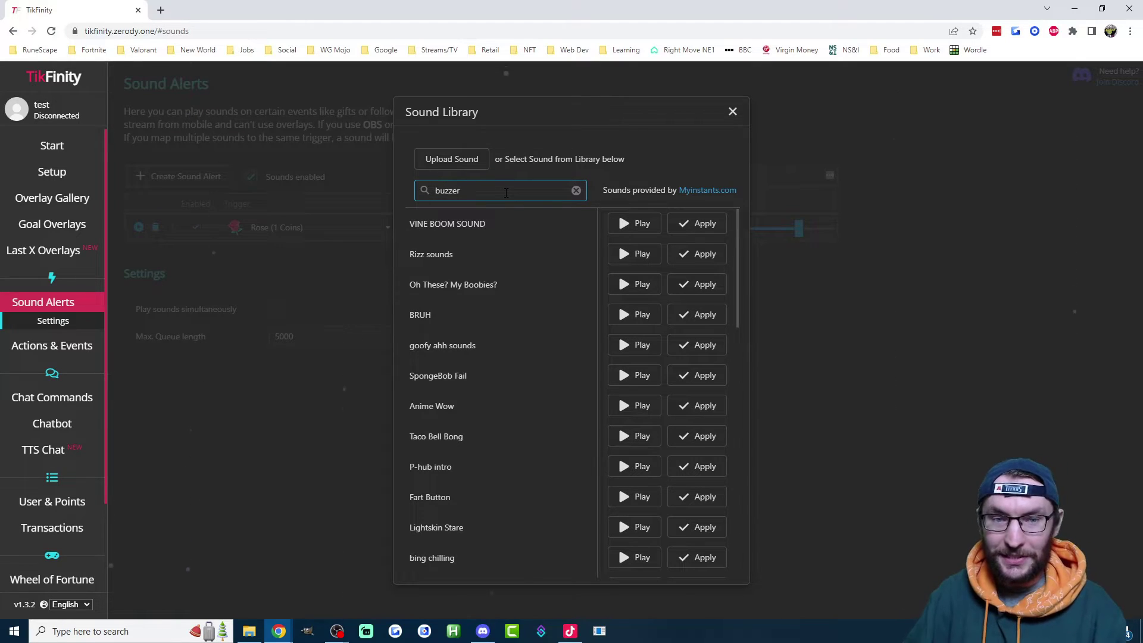
{"action": "left_click_drag", "start_coordinate": [600, 192], "coordinate": [742, 196]}
{"action": "left_click", "coordinate": [635, 189]}
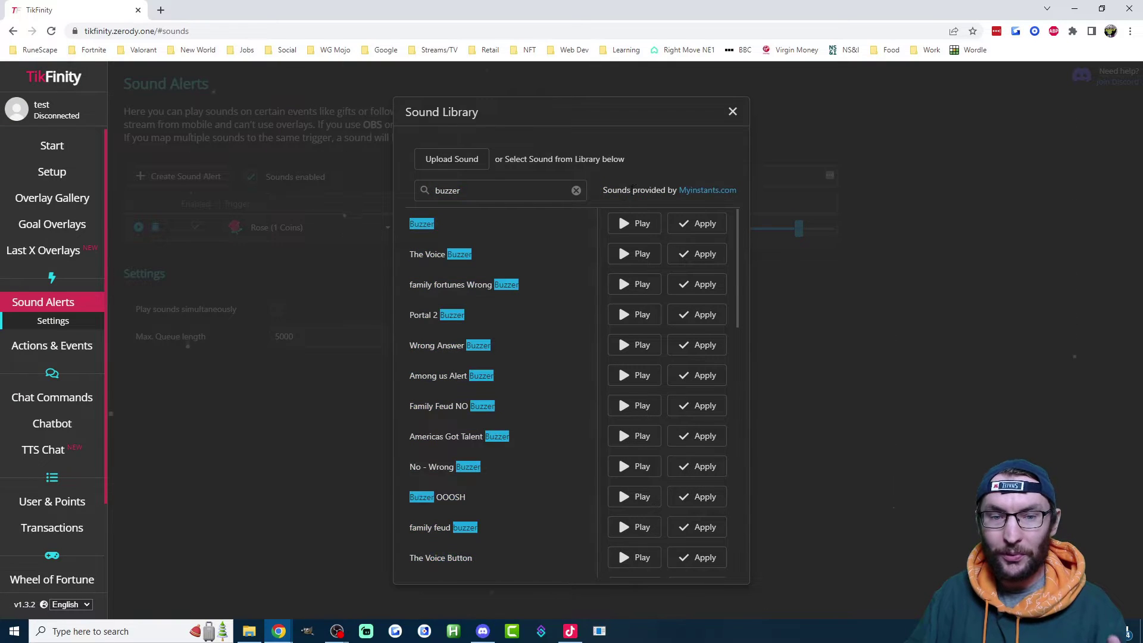
{"action": "left_click", "coordinate": [637, 229]}
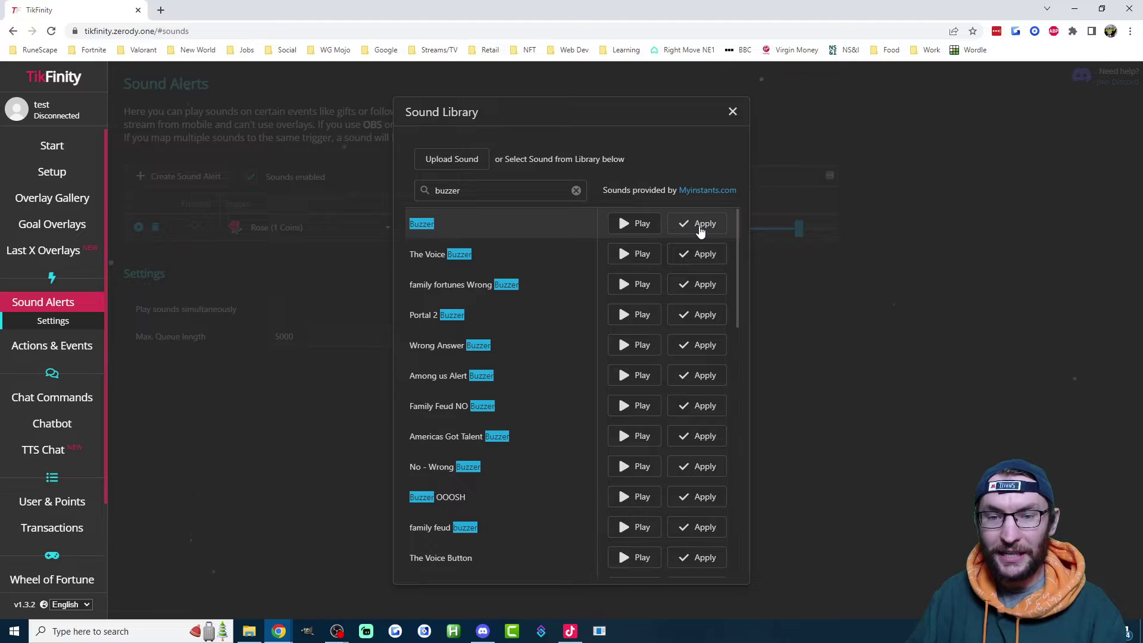
{"action": "left_click", "coordinate": [695, 228]}
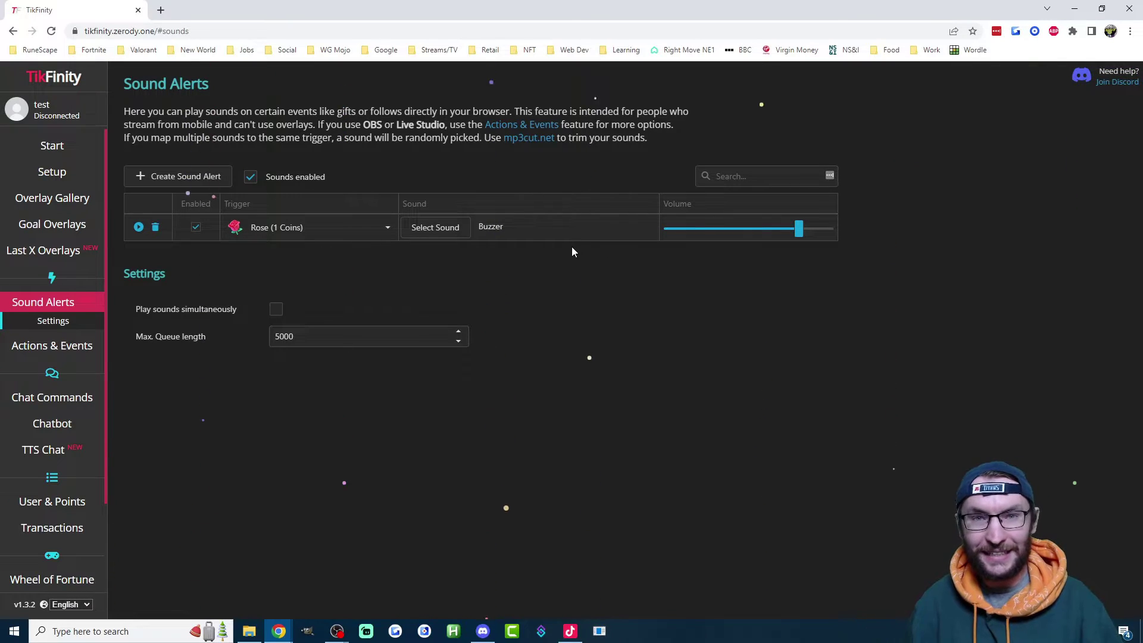
Add a second sound alert and browse its trigger gifts and the sound library, leaving its trigger and sound unassigned
{"action": "left_click", "coordinate": [197, 180]}
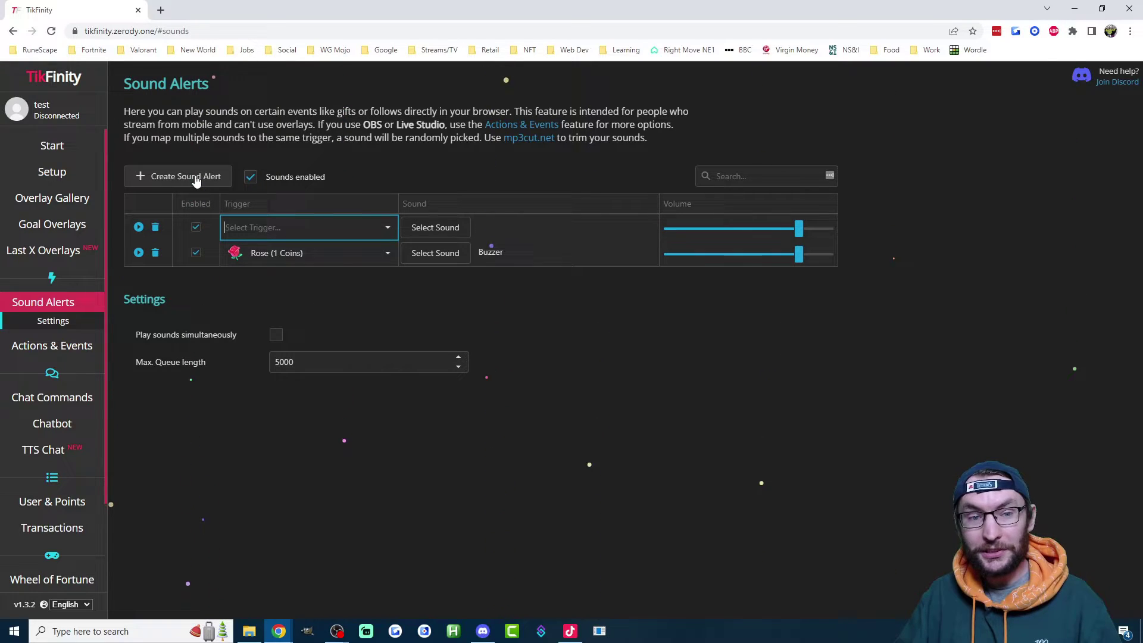
{"action": "left_click", "coordinate": [360, 230]}
{"action": "scroll", "coordinate": [336, 292], "scroll_direction": "down", "scroll_amount": 10}
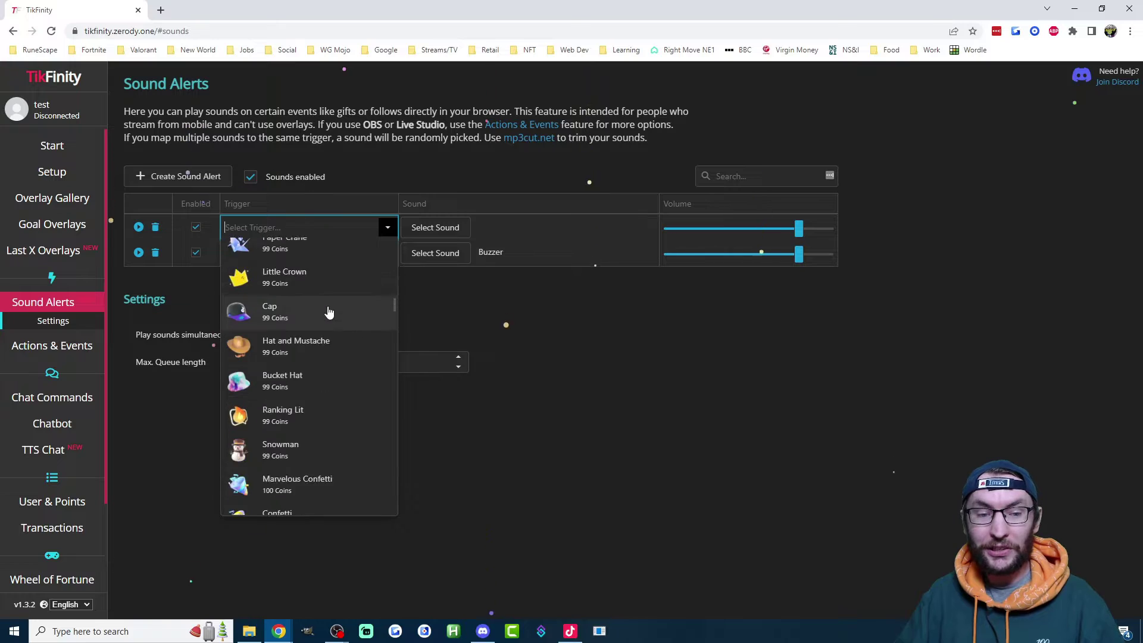
{"action": "left_click", "coordinate": [591, 309]}
{"action": "left_click", "coordinate": [450, 229]}
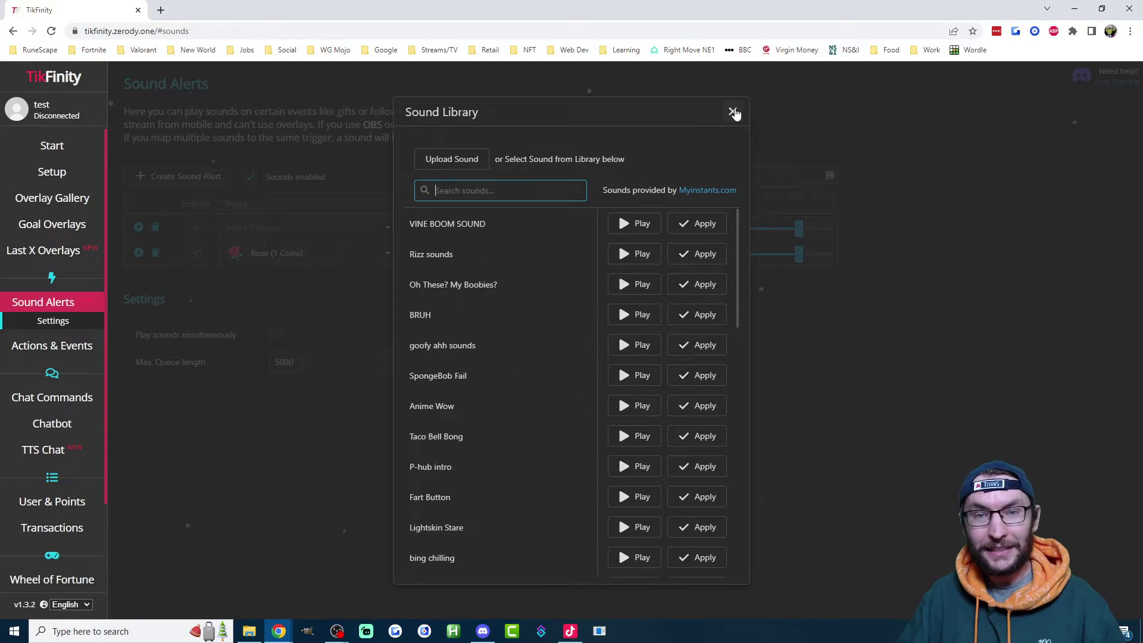
{"action": "left_click", "coordinate": [733, 111]}
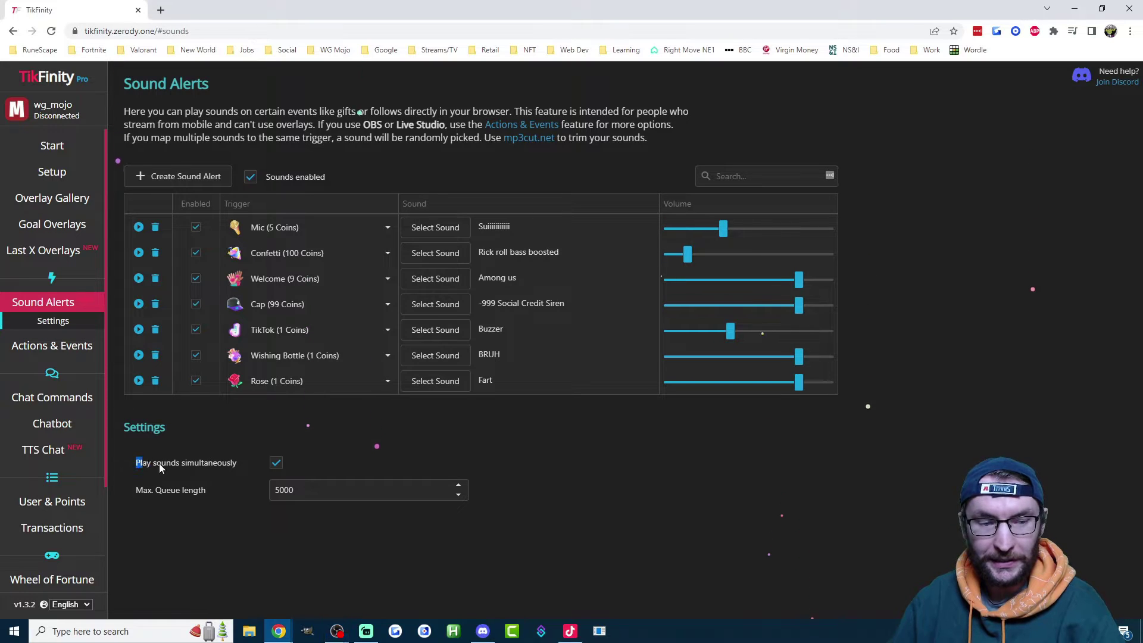
{"action": "left_click_drag", "start_coordinate": [138, 463], "coordinate": [235, 468]}
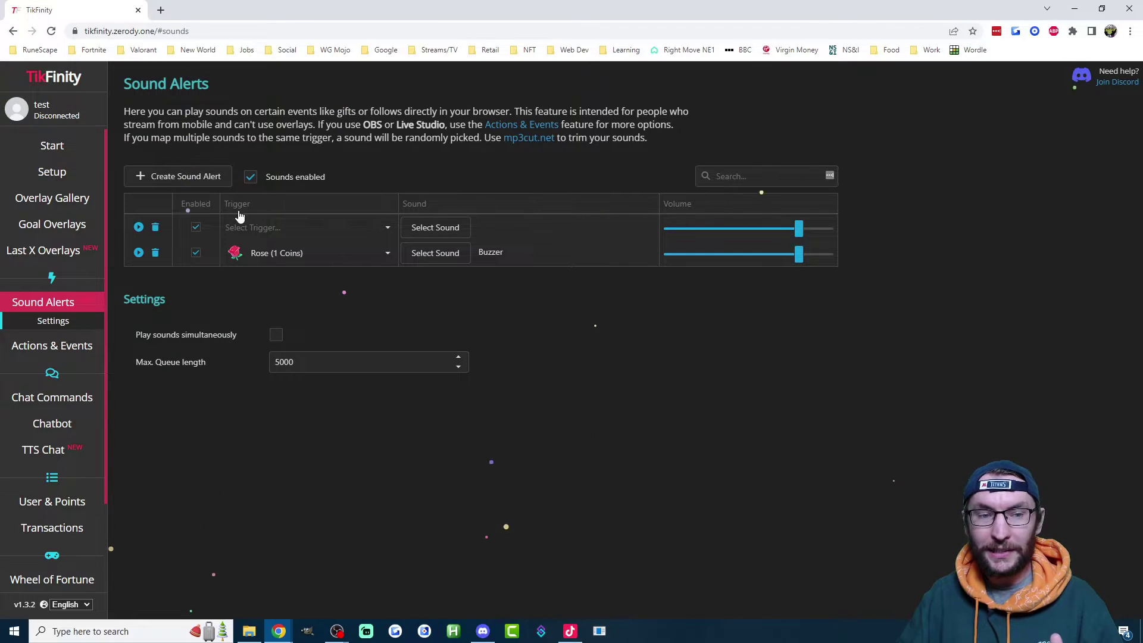
Review the New Gift action and the Gift 1+ Coins event that triggers it in Actions & Events
{"action": "left_click", "coordinate": [84, 356]}
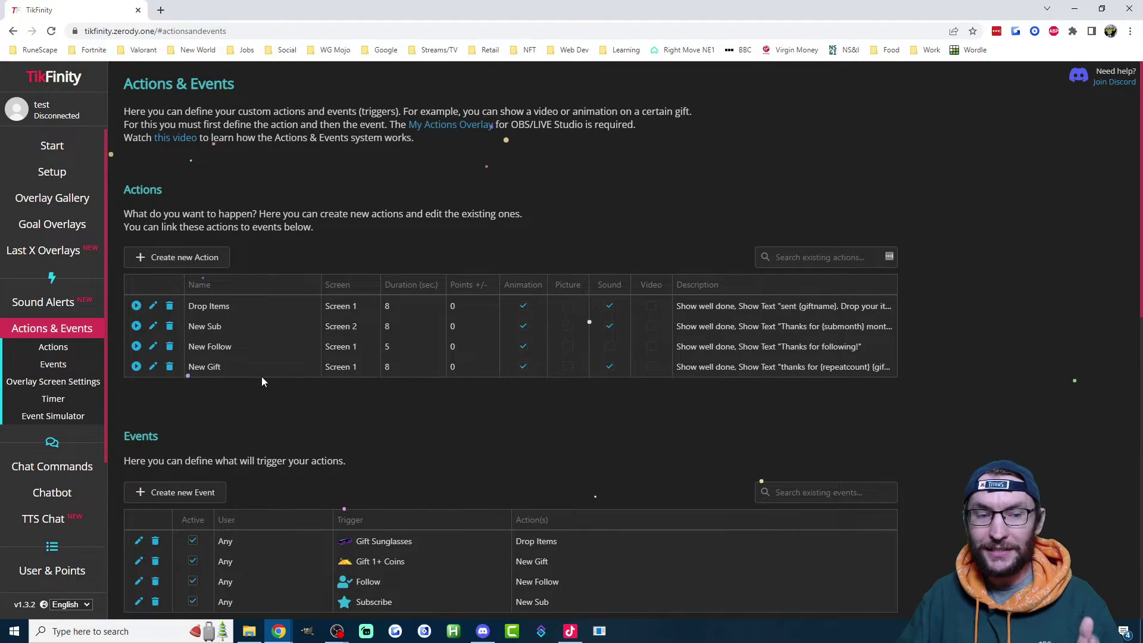
{"action": "left_click", "coordinate": [229, 372]}
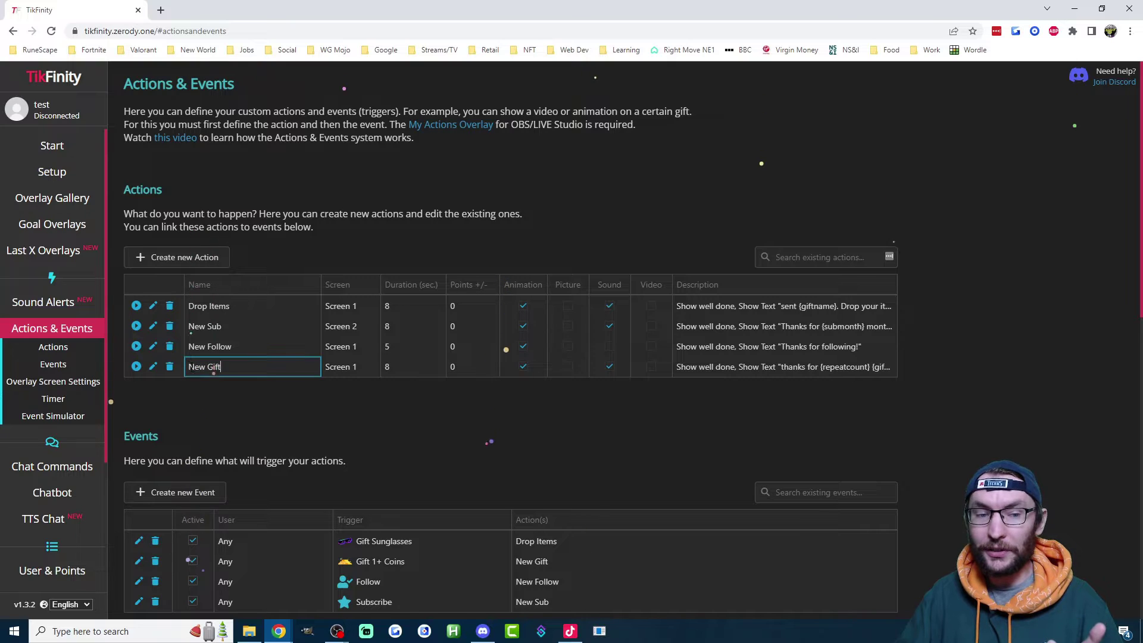
{"action": "left_click", "coordinate": [332, 415]}
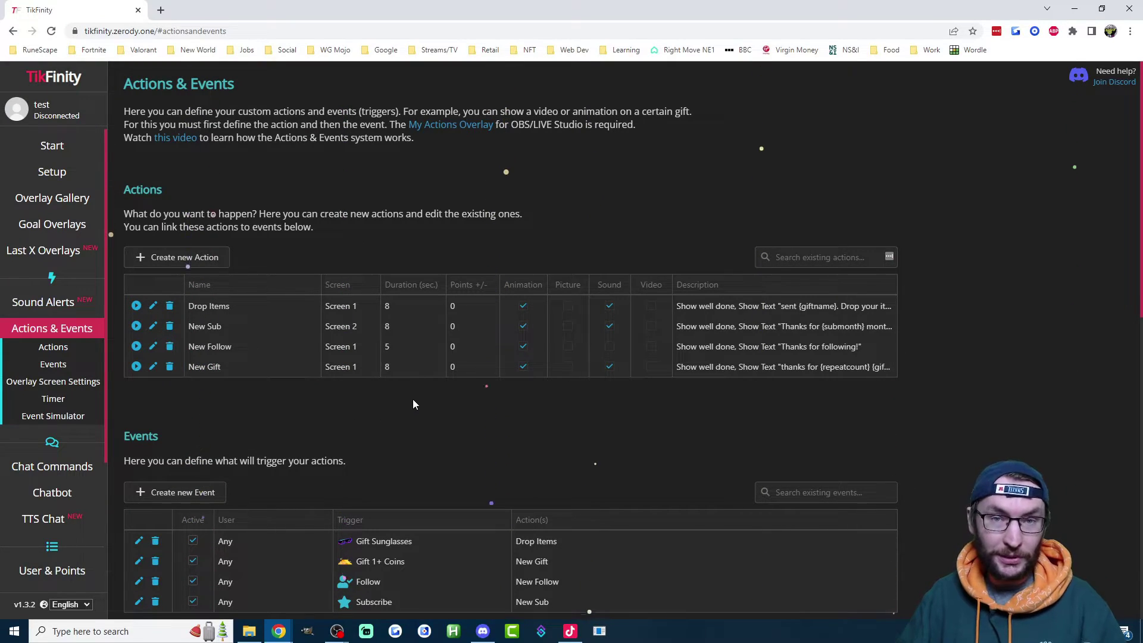
{"action": "scroll", "coordinate": [411, 387], "scroll_direction": "down", "scroll_amount": 2}
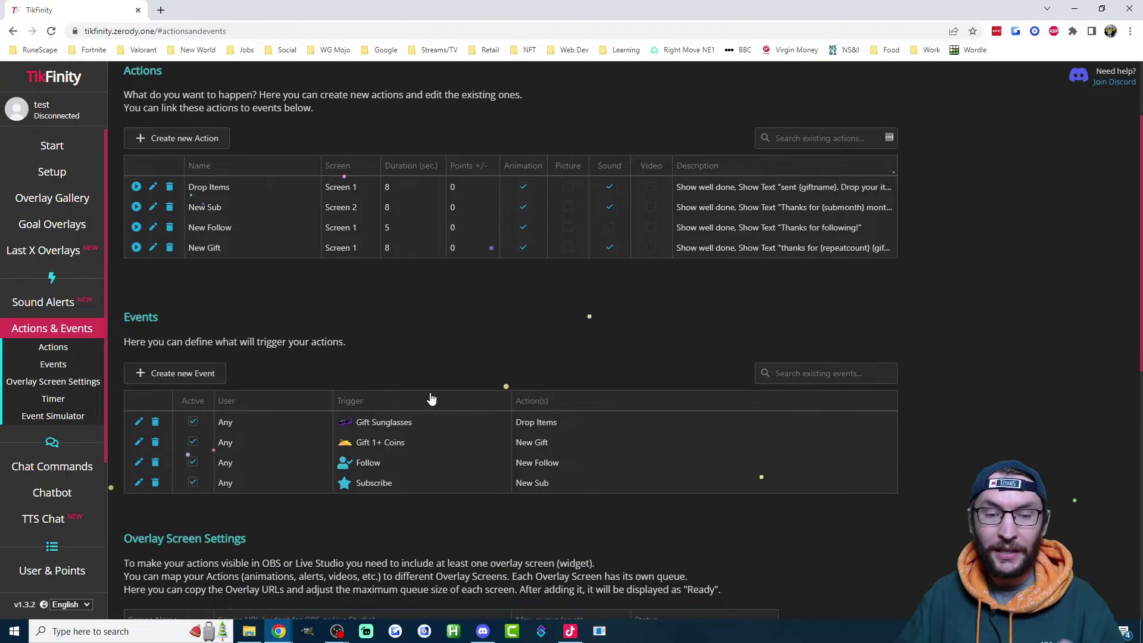
{"action": "left_click_drag", "start_coordinate": [508, 443], "coordinate": [377, 442]}
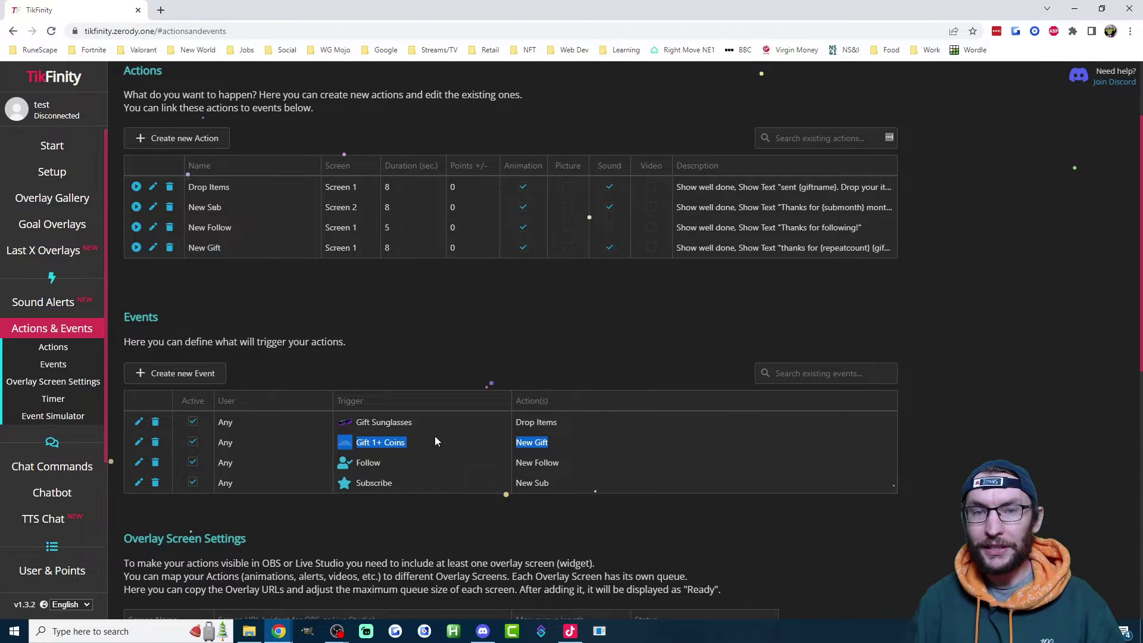
Create an action named "Sound Alert Gift" that shows a user alert with the placeholder text "dfgdfg", and save it
{"action": "left_click", "coordinate": [210, 143]}
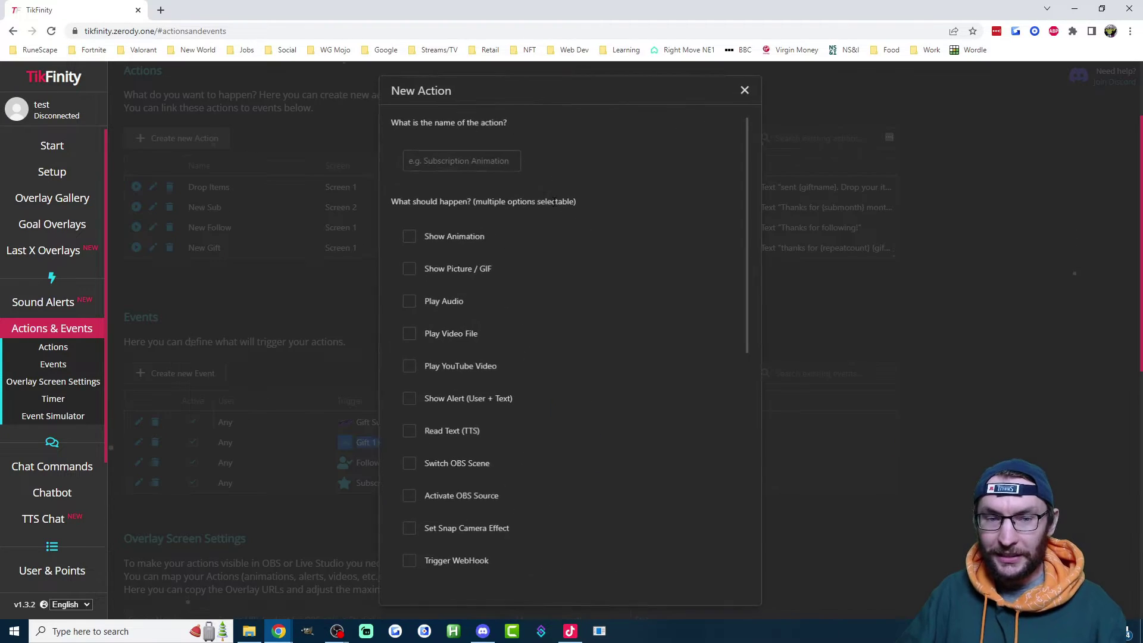
{"action": "type", "text": "Sound Al"}
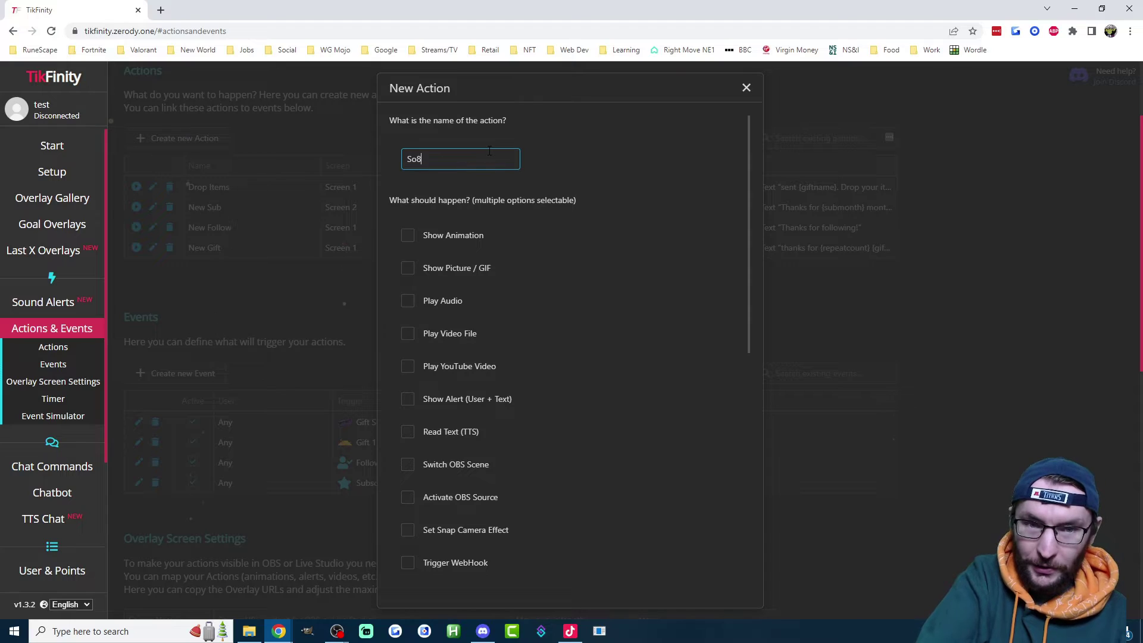
{"action": "type", "text": "ert Gift"}
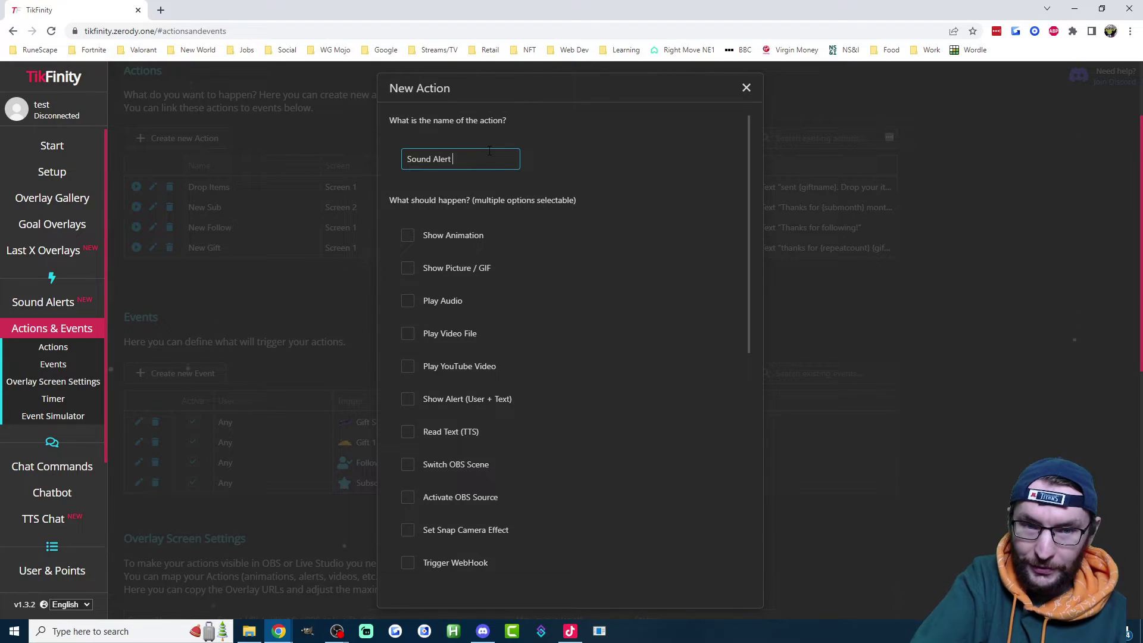
{"action": "left_click", "coordinate": [452, 399]}
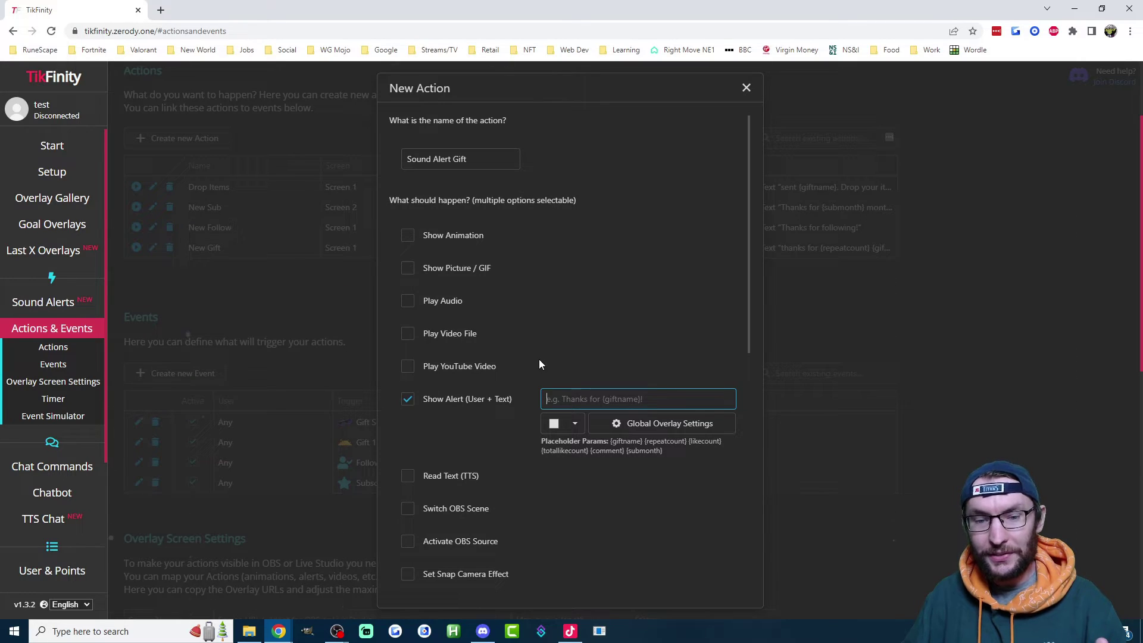
{"action": "type", "text": "dsfdsf"}
{"action": "scroll", "coordinate": [574, 349], "scroll_direction": "down", "scroll_amount": 9}
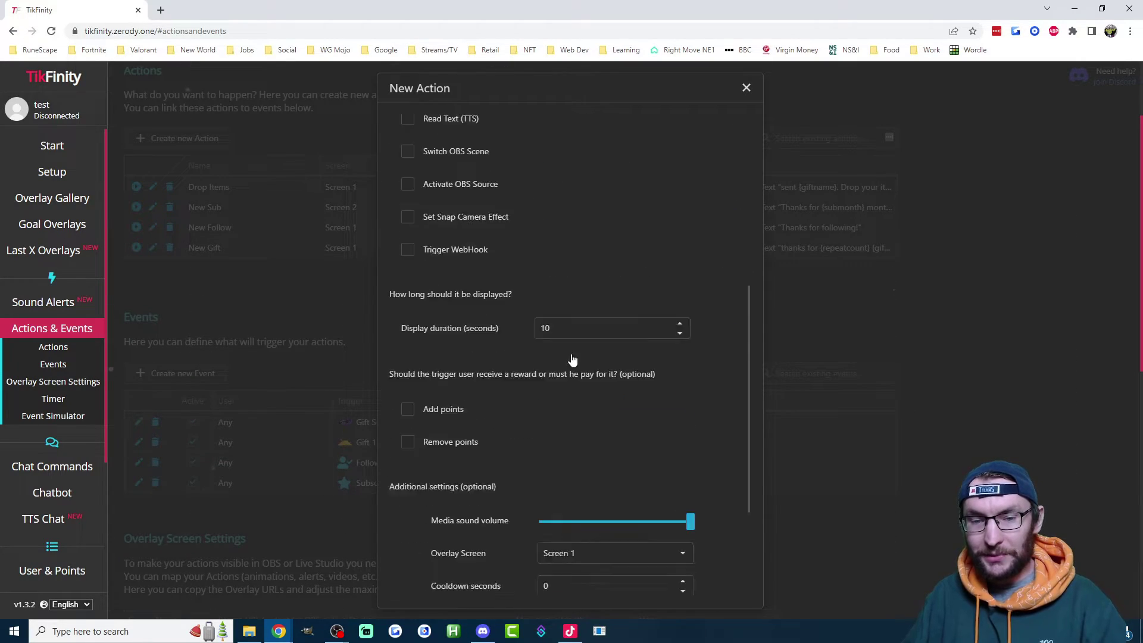
{"action": "left_click", "coordinate": [523, 581]}
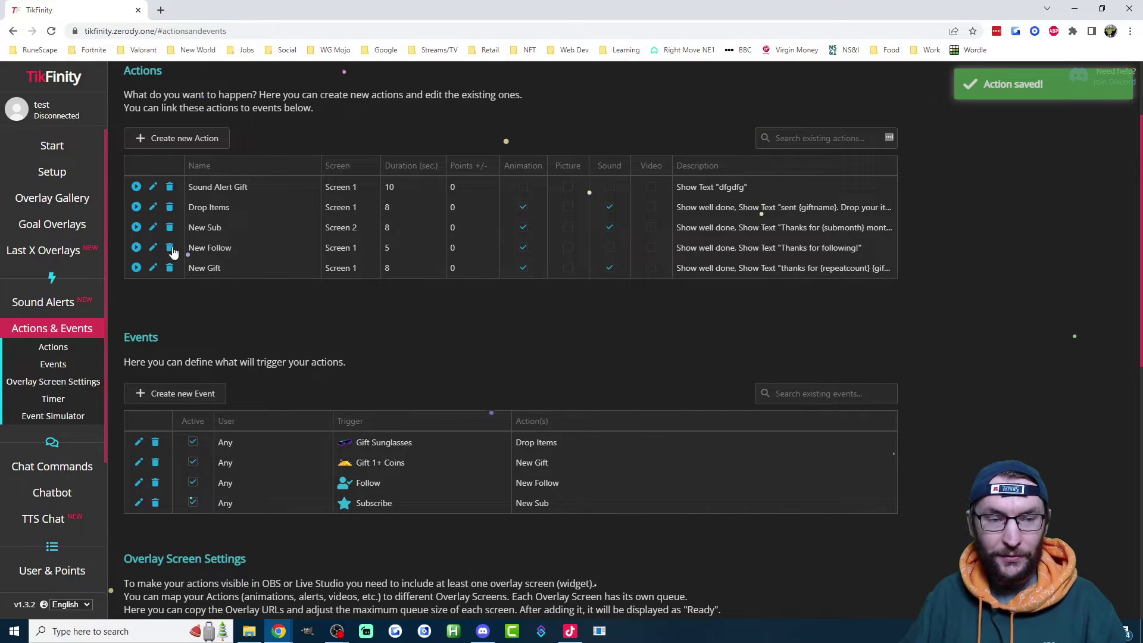
Replace the Sound Alert Gift action's alert text with "thanks for {repeatcount} {giftname}!" copied from the New Gift action
{"action": "left_click", "coordinate": [153, 268]}
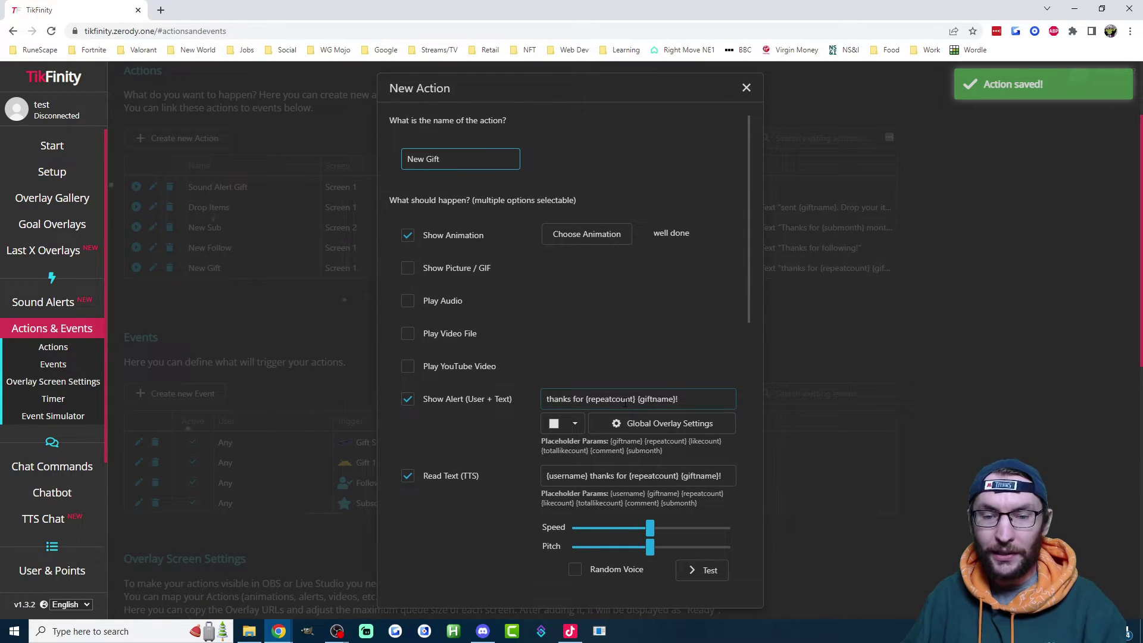
{"action": "triple_click", "coordinate": [624, 399]}
{"action": "key", "text": "ctrl+c"}
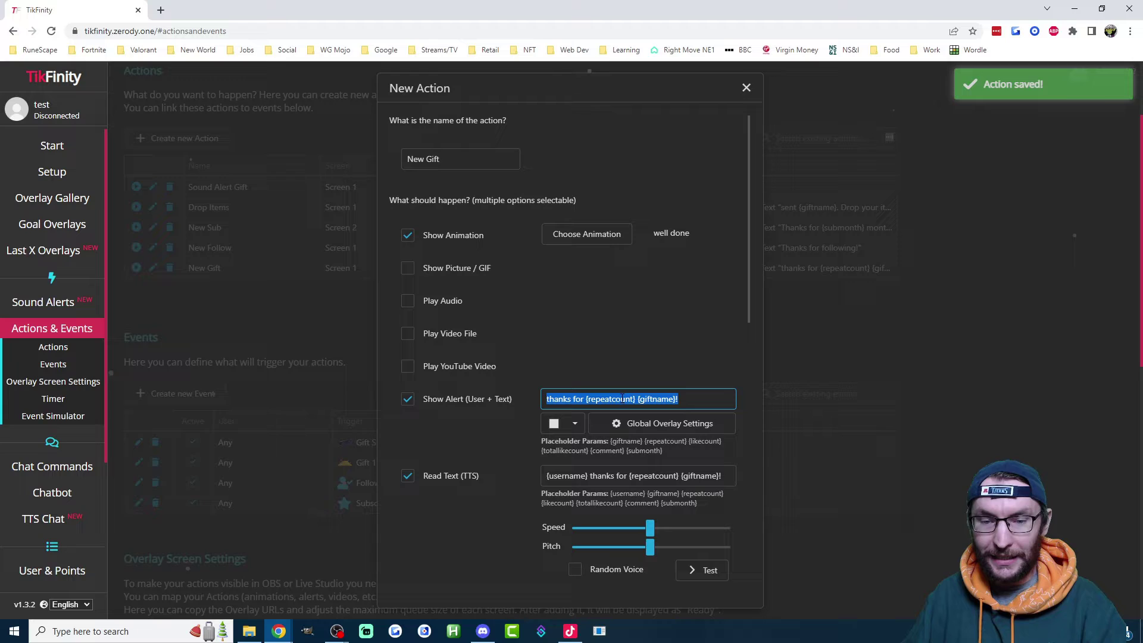
{"action": "left_click", "coordinate": [747, 87]}
{"action": "left_click", "coordinate": [153, 187]}
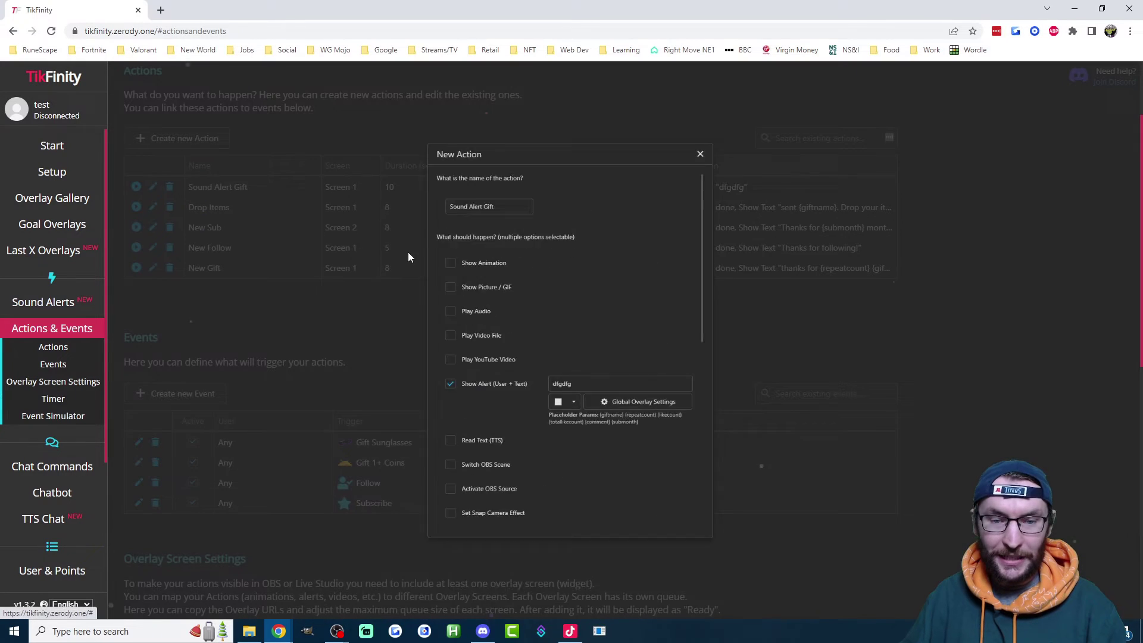
{"action": "triple_click", "coordinate": [564, 400]}
{"action": "key", "text": "ctrl+v"}
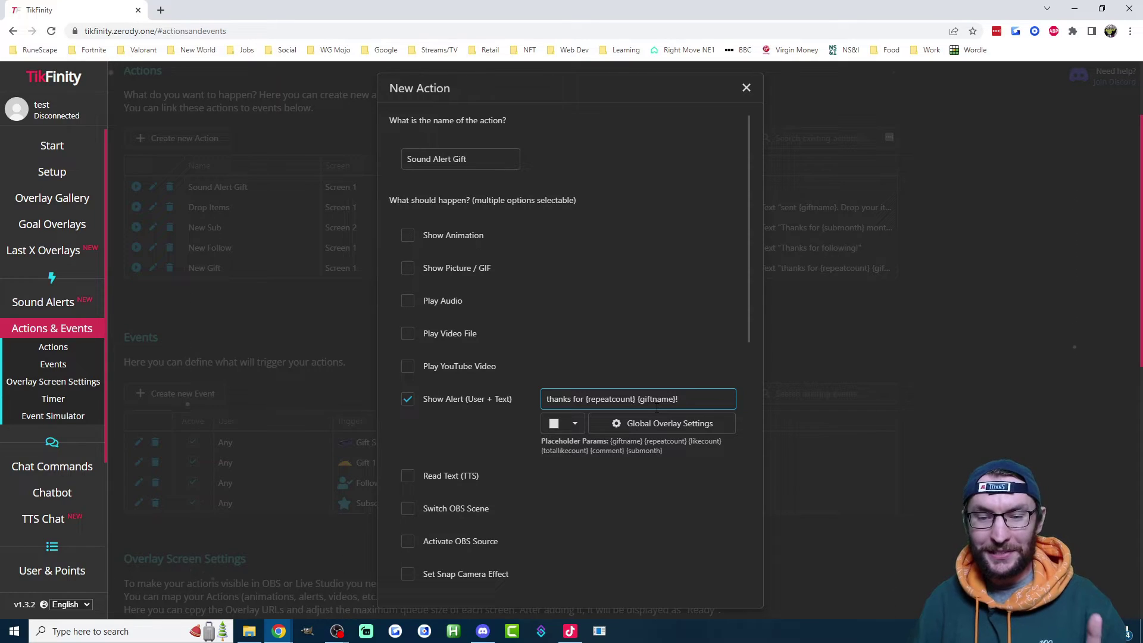
Enable an animation for the Sound Alert Gift action and choose the "well done" animation
{"action": "left_click", "coordinate": [407, 235]}
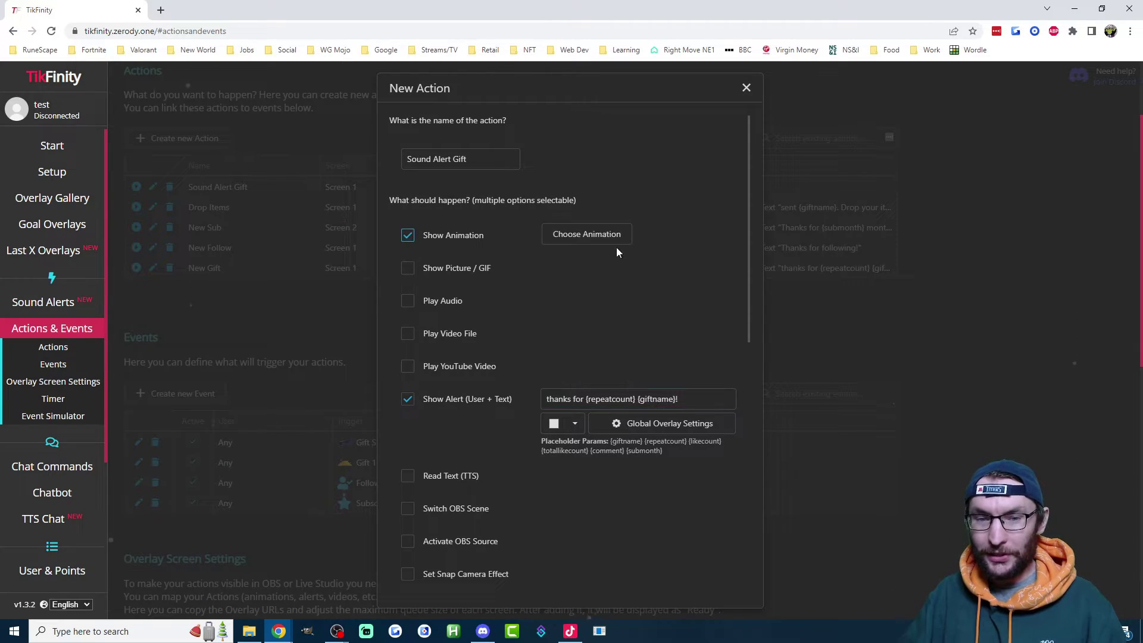
{"action": "left_click", "coordinate": [613, 233]}
{"action": "left_click", "coordinate": [598, 311]}
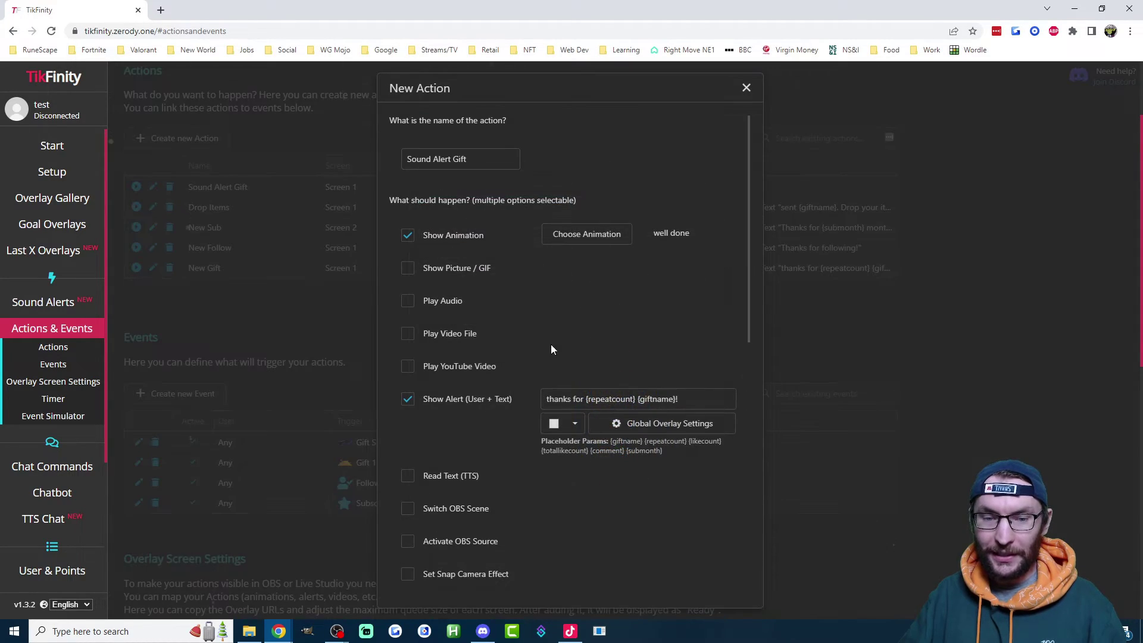
Set the Sound Alert Gift action's display duration to 2 seconds
{"action": "scroll", "coordinate": [551, 349], "scroll_direction": "down", "scroll_amount": 2}
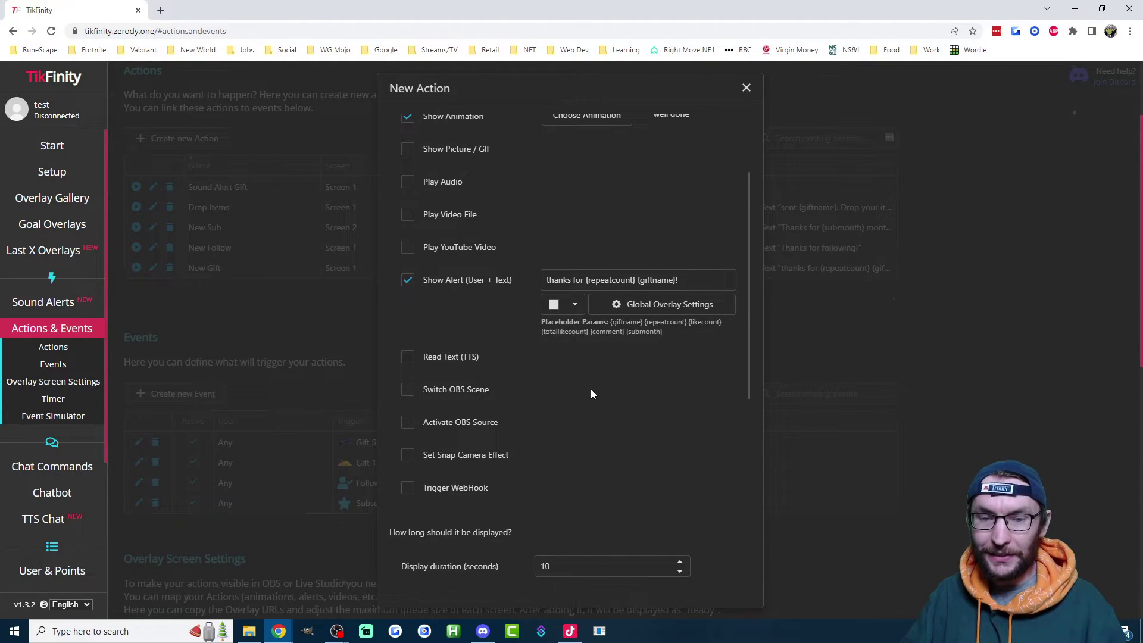
{"action": "scroll", "coordinate": [590, 388], "scroll_direction": "down", "scroll_amount": 4}
{"action": "left_click", "coordinate": [679, 333]}
{"action": "left_click", "coordinate": [680, 333]}
{"action": "left_click", "coordinate": [679, 333]}
{"action": "left_click", "coordinate": [679, 333]}
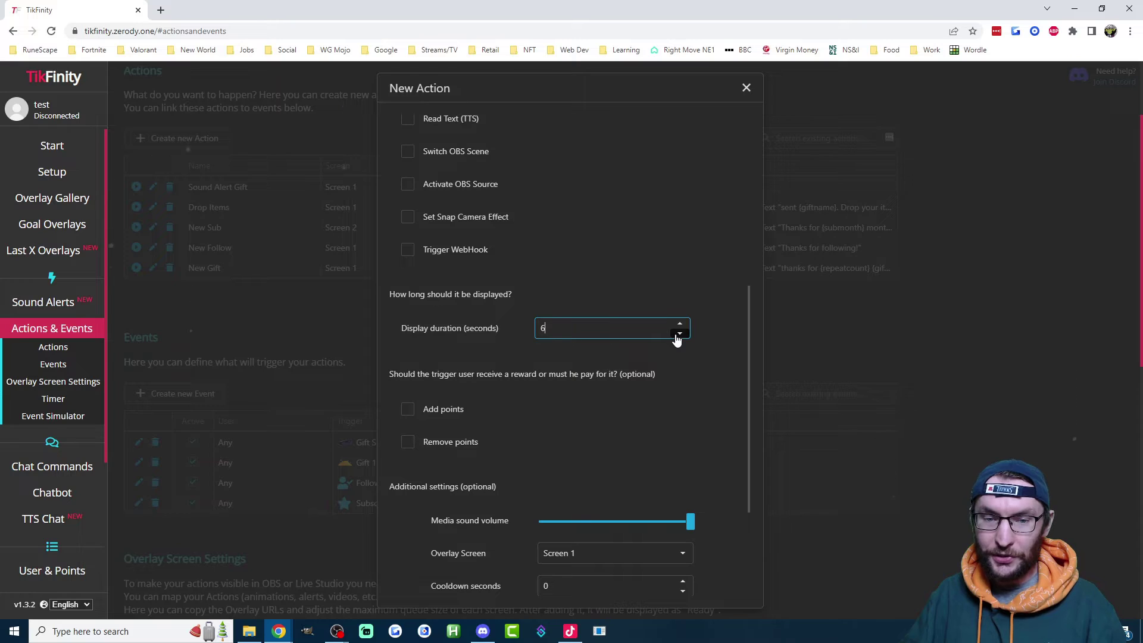
{"action": "left_click", "coordinate": [679, 334]}
{"action": "left_click", "coordinate": [679, 333]}
{"action": "left_click", "coordinate": [679, 333]}
{"action": "left_click", "coordinate": [679, 333]}
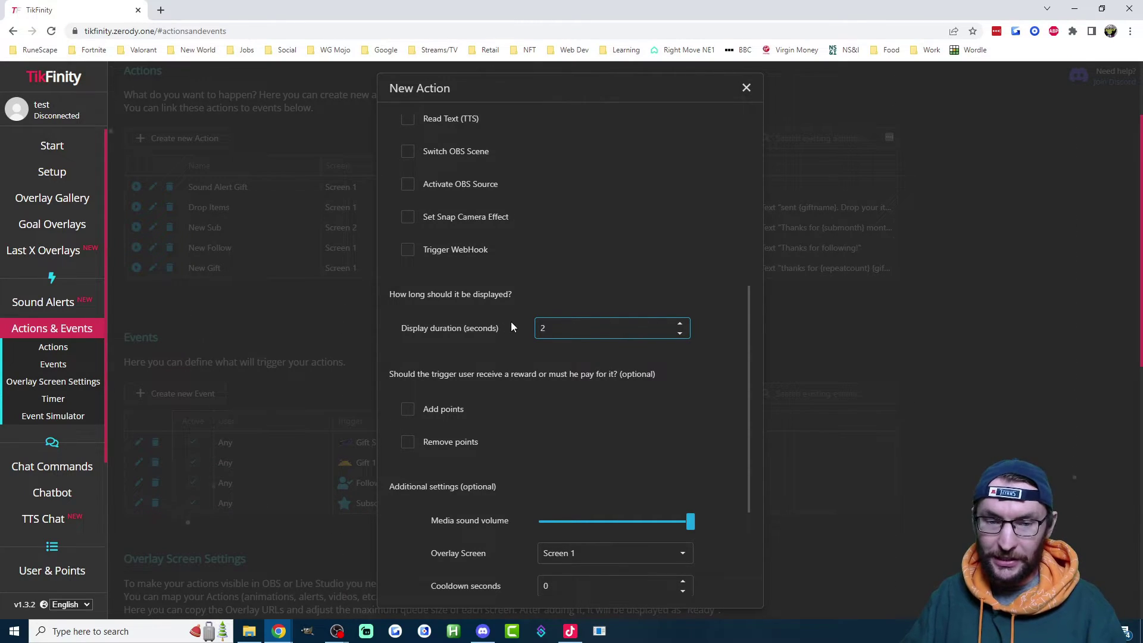
Turn off fade-in/out, enable repeating with gift combos for the Sound Alert Gift action, and save it
{"action": "scroll", "coordinate": [512, 322], "scroll_direction": "down", "scroll_amount": 3}
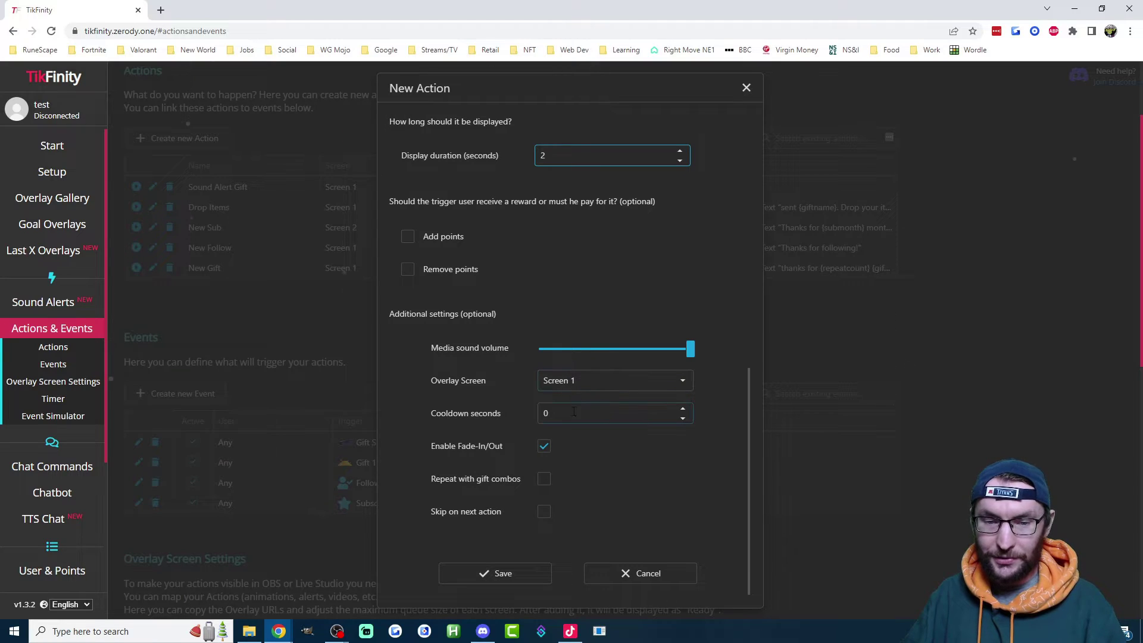
{"action": "left_click", "coordinate": [543, 448]}
{"action": "left_click", "coordinate": [542, 481]}
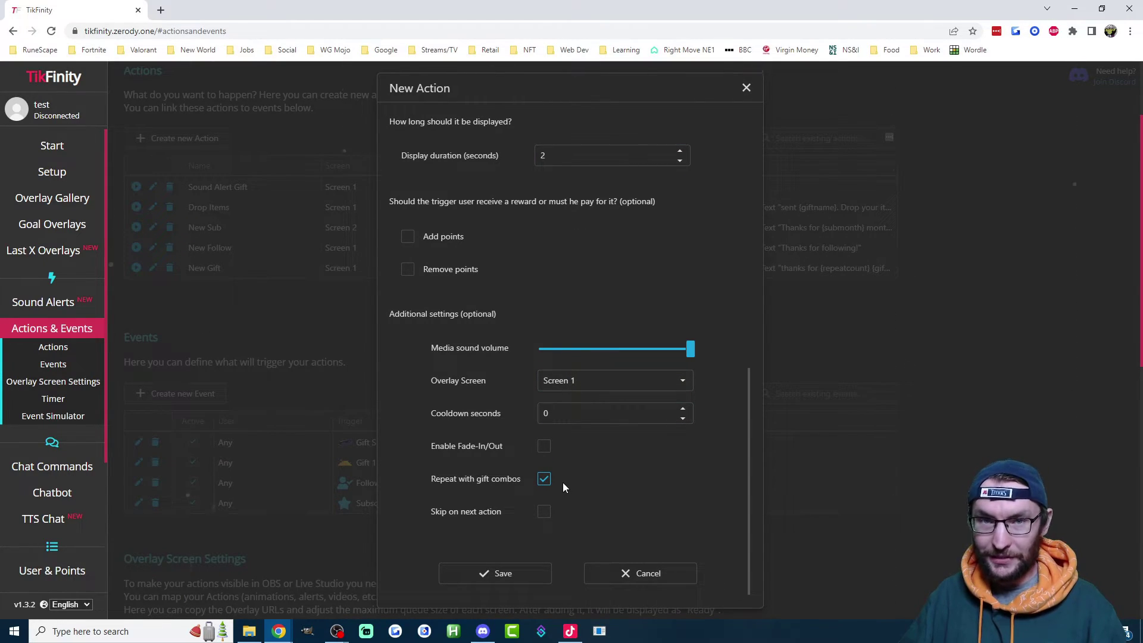
{"action": "left_click", "coordinate": [525, 571]}
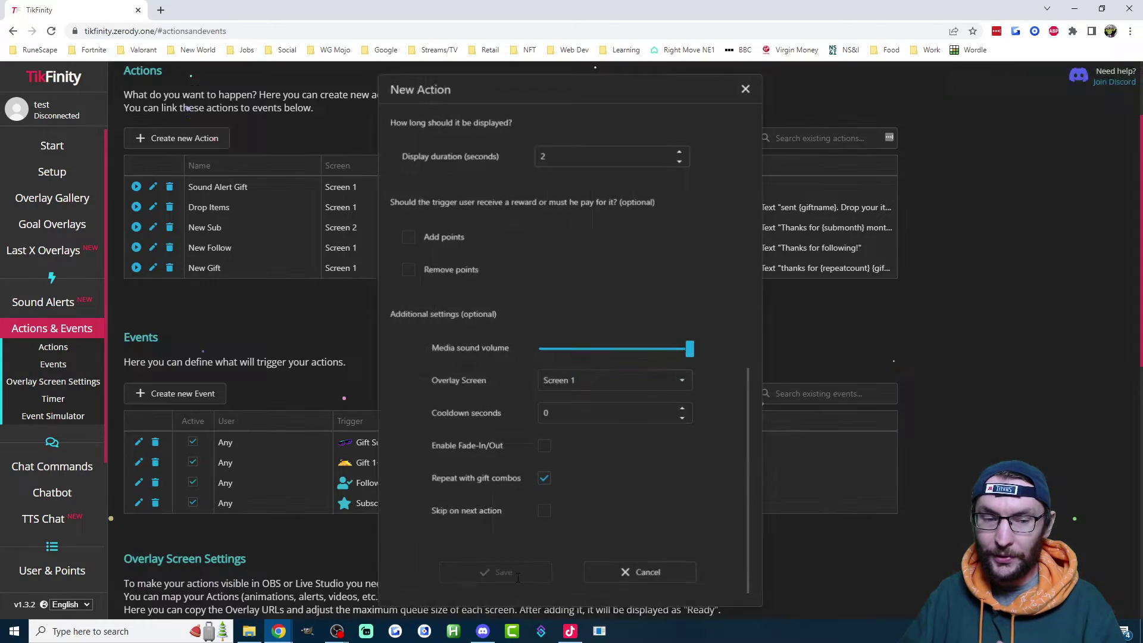
Create and save an event that triggers the Sound Alert Gift action when anyone sends a Rose
{"action": "left_click", "coordinate": [203, 393]}
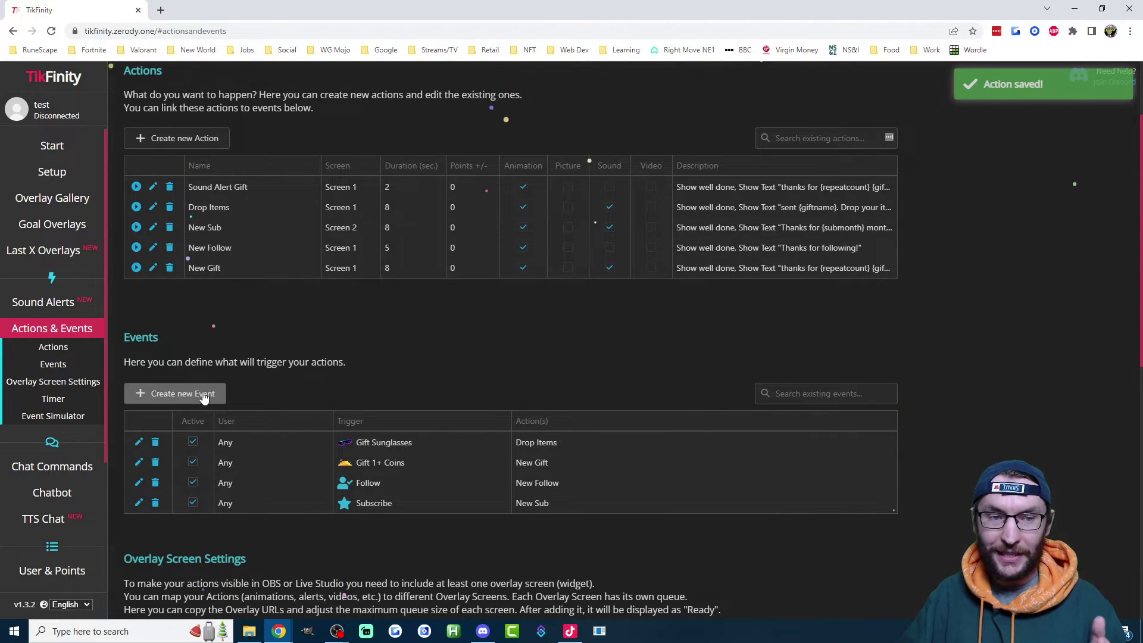
{"action": "left_click", "coordinate": [604, 441]}
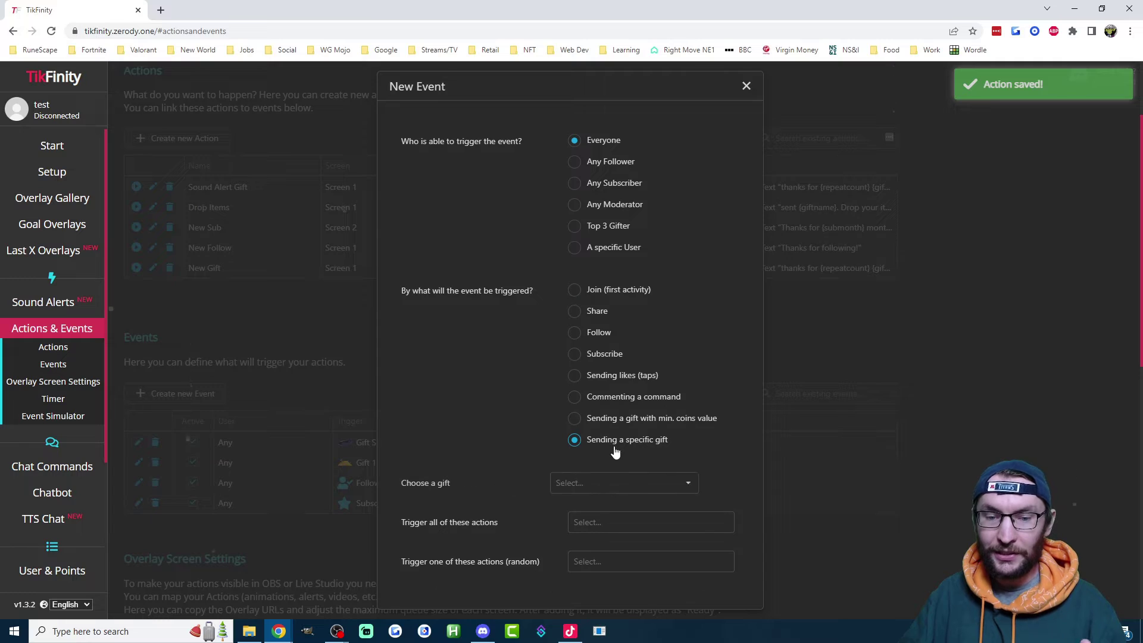
{"action": "left_click", "coordinate": [612, 482]}
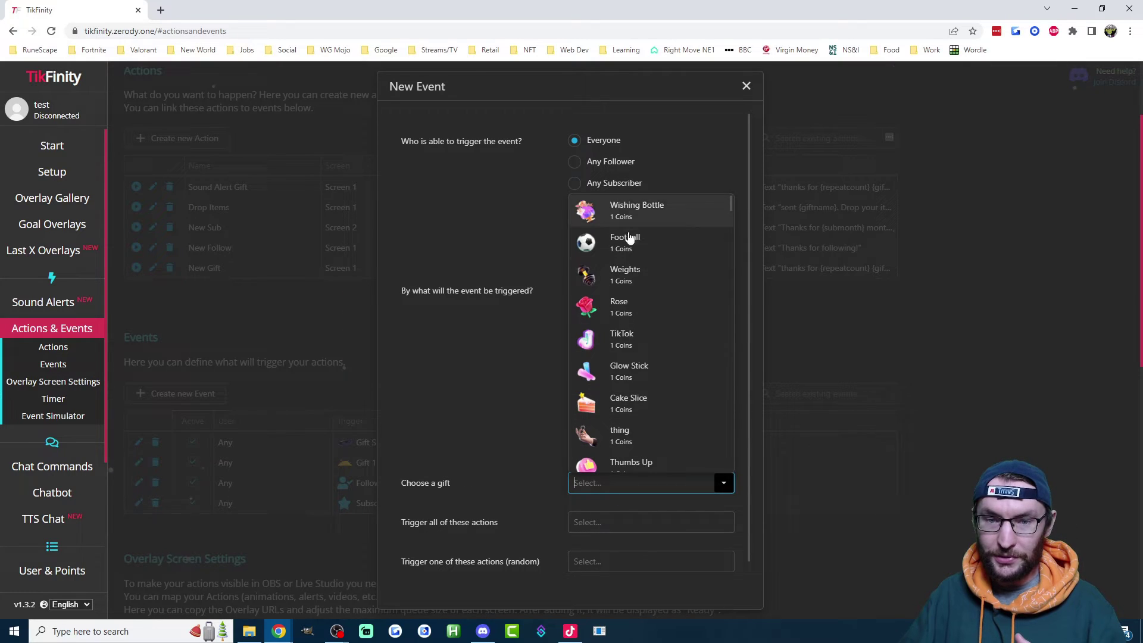
{"action": "left_click", "coordinate": [619, 308]}
{"action": "left_click", "coordinate": [589, 522]}
{"action": "left_click", "coordinate": [595, 429]}
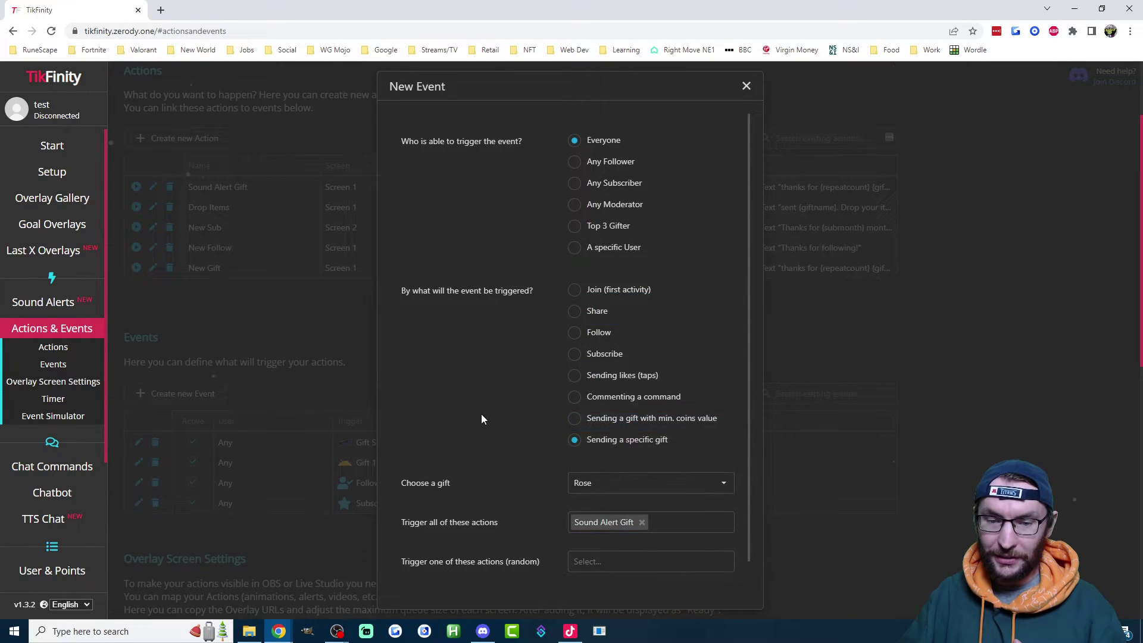
{"action": "scroll", "coordinate": [481, 413], "scroll_direction": "down", "scroll_amount": 2}
{"action": "left_click", "coordinate": [504, 570]}
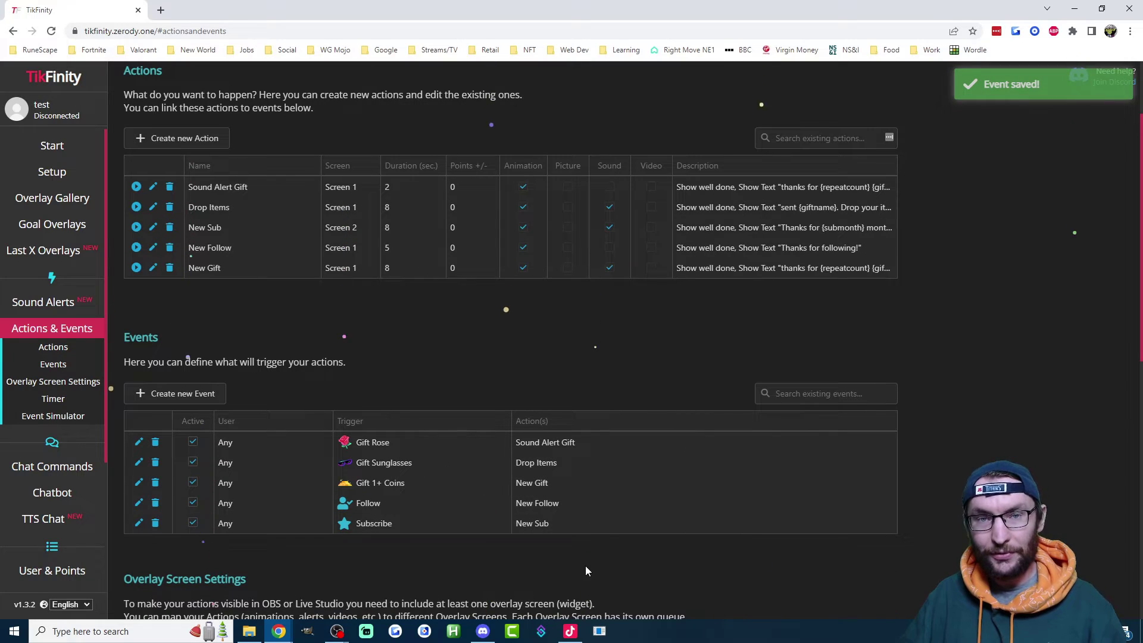
Check the Rose entry in Sound Alerts and return to the Actions & Events page
{"action": "left_click", "coordinate": [43, 302]}
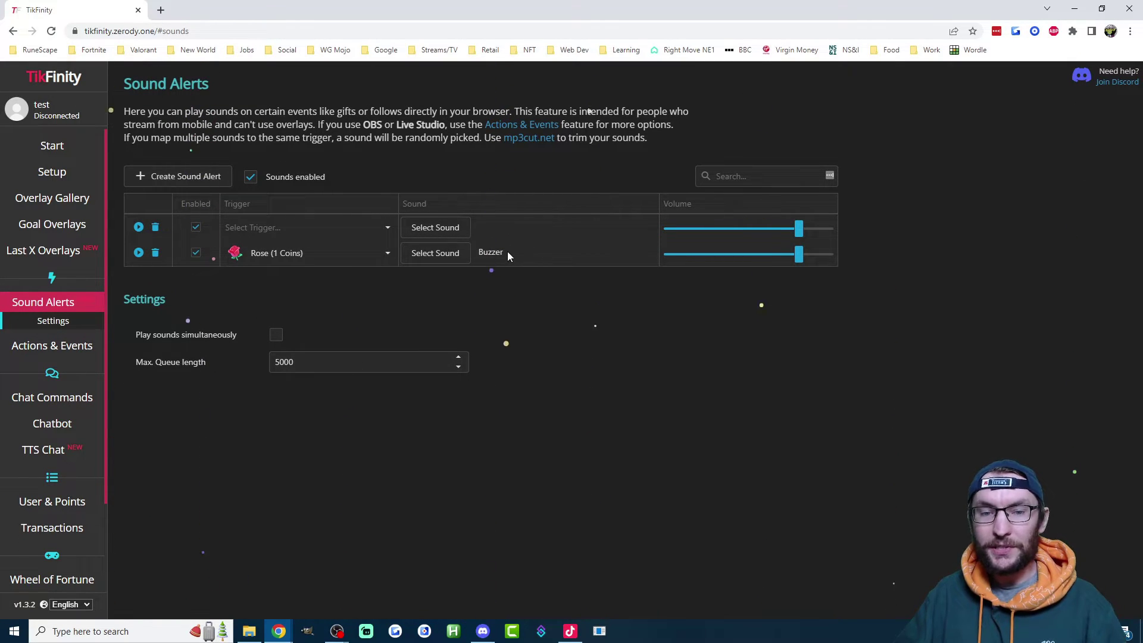
{"action": "left_click", "coordinate": [66, 344]}
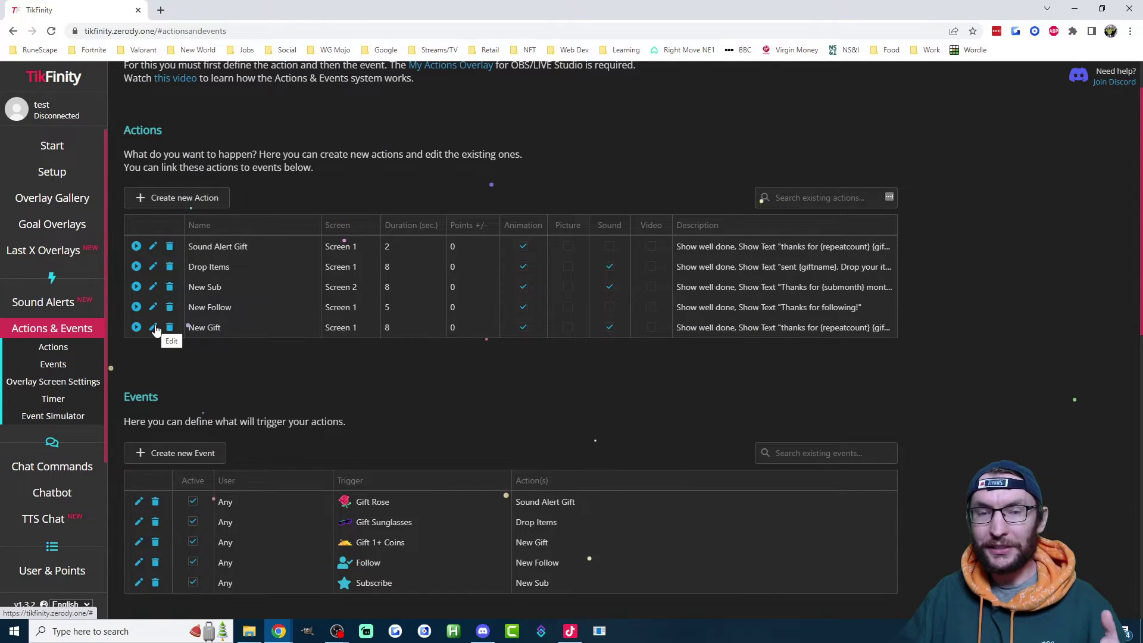
Open the New Gift action, review its Read Text (TTS) message, and close it without changes
{"action": "left_click", "coordinate": [153, 328]}
{"action": "scroll", "coordinate": [648, 392], "scroll_direction": "down", "scroll_amount": 1}
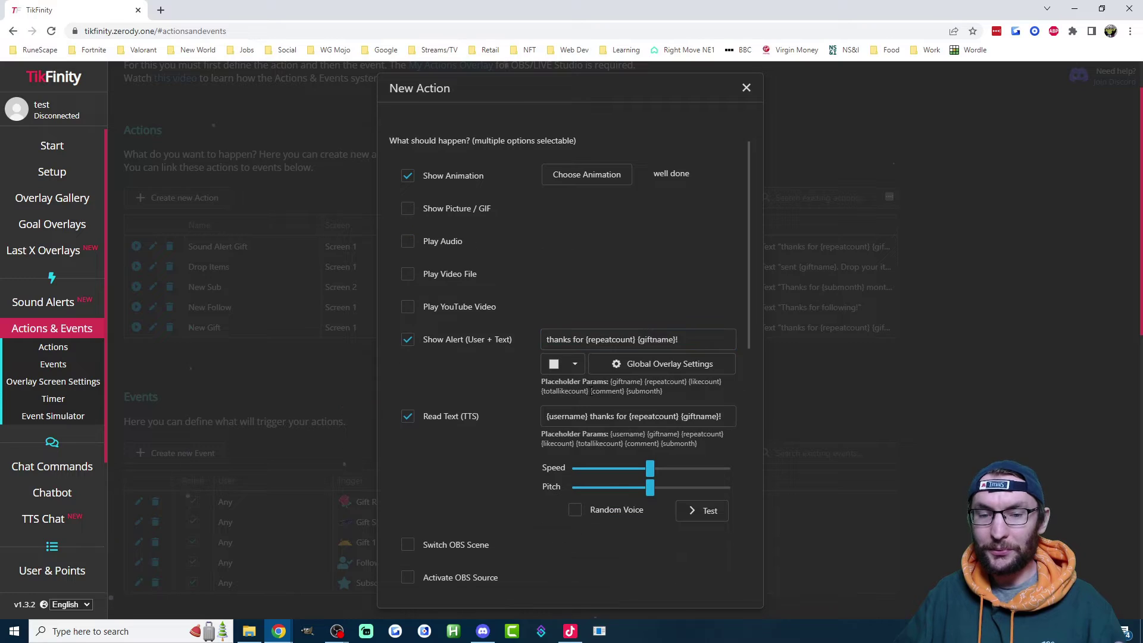
{"action": "left_click_drag", "start_coordinate": [563, 416], "coordinate": [721, 416]}
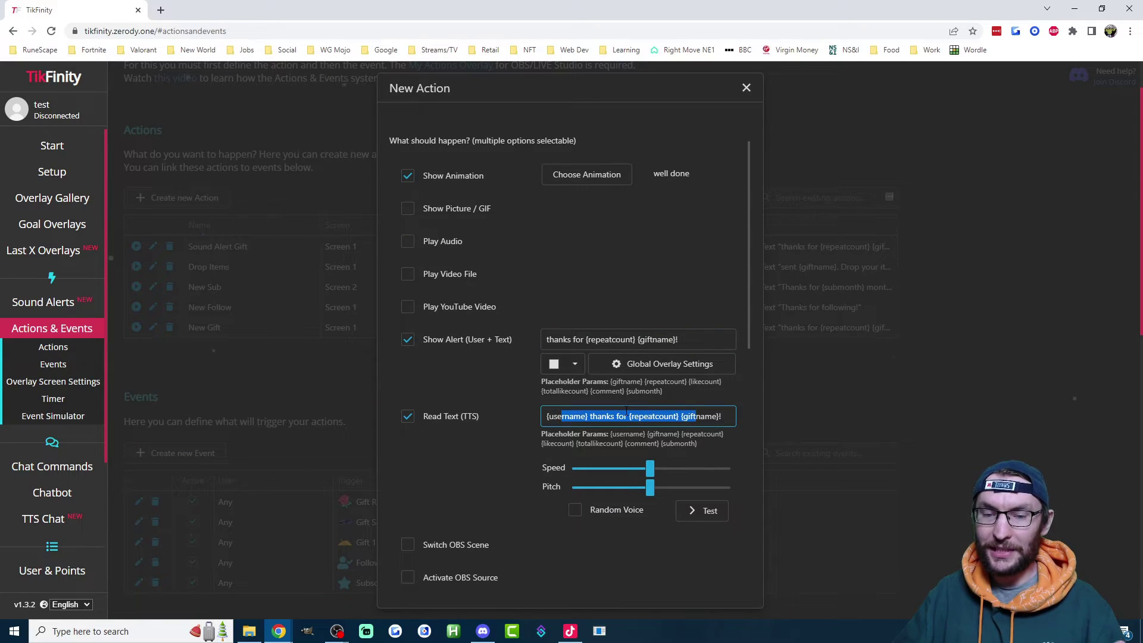
{"action": "left_click", "coordinate": [625, 416]}
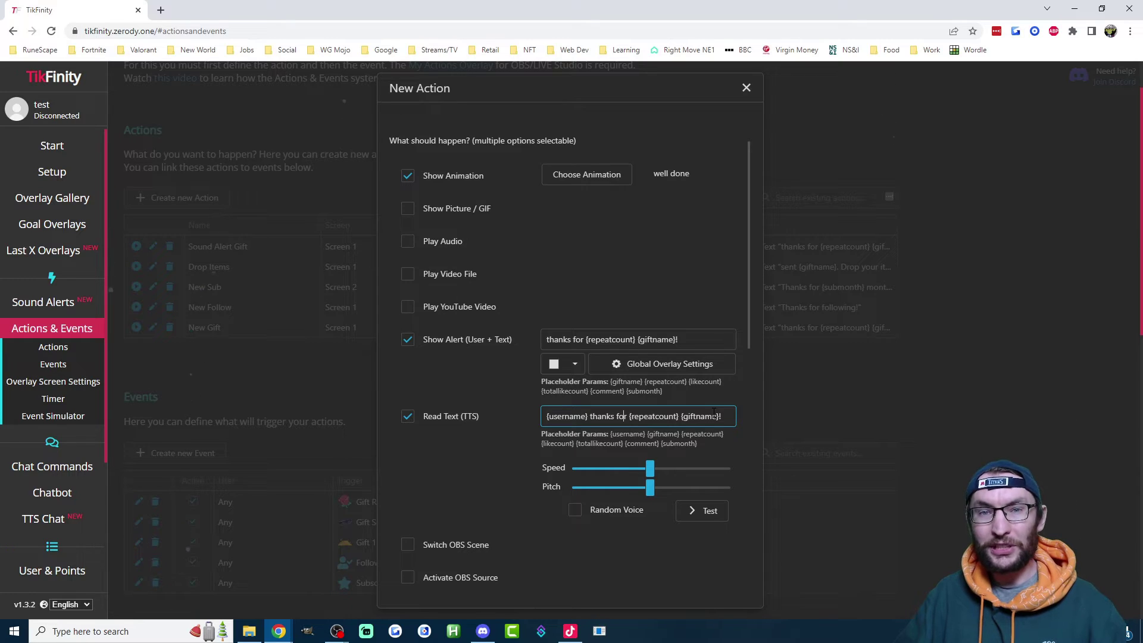
{"action": "left_click", "coordinate": [746, 89]}
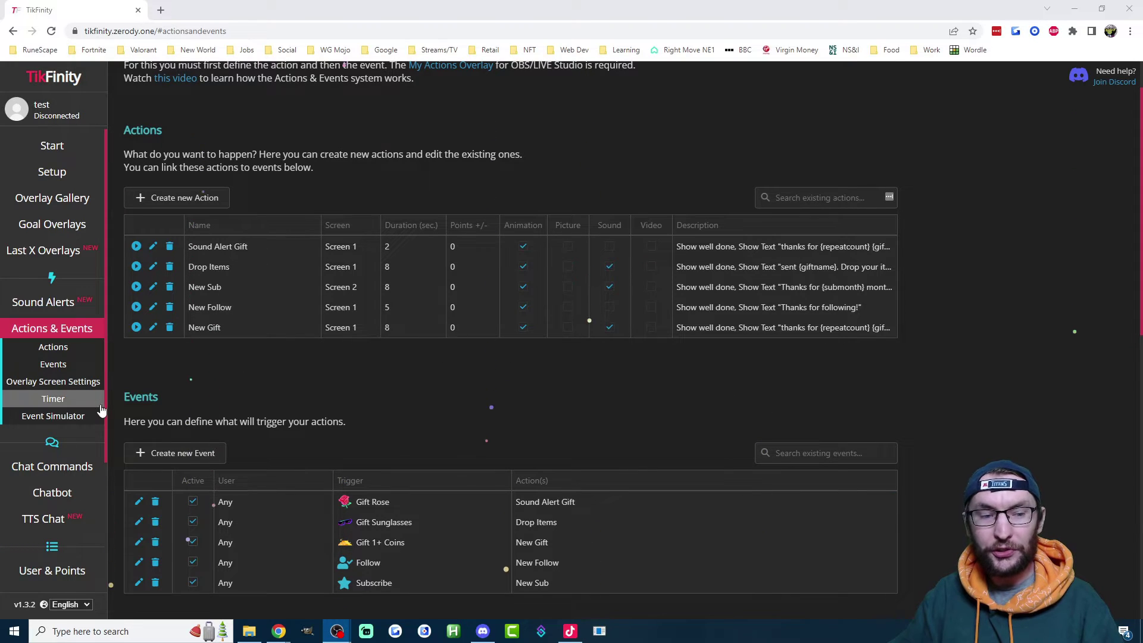
Open the TTS Chat settings and review the comment types and the command that triggers reading
{"action": "left_click", "coordinate": [69, 520]}
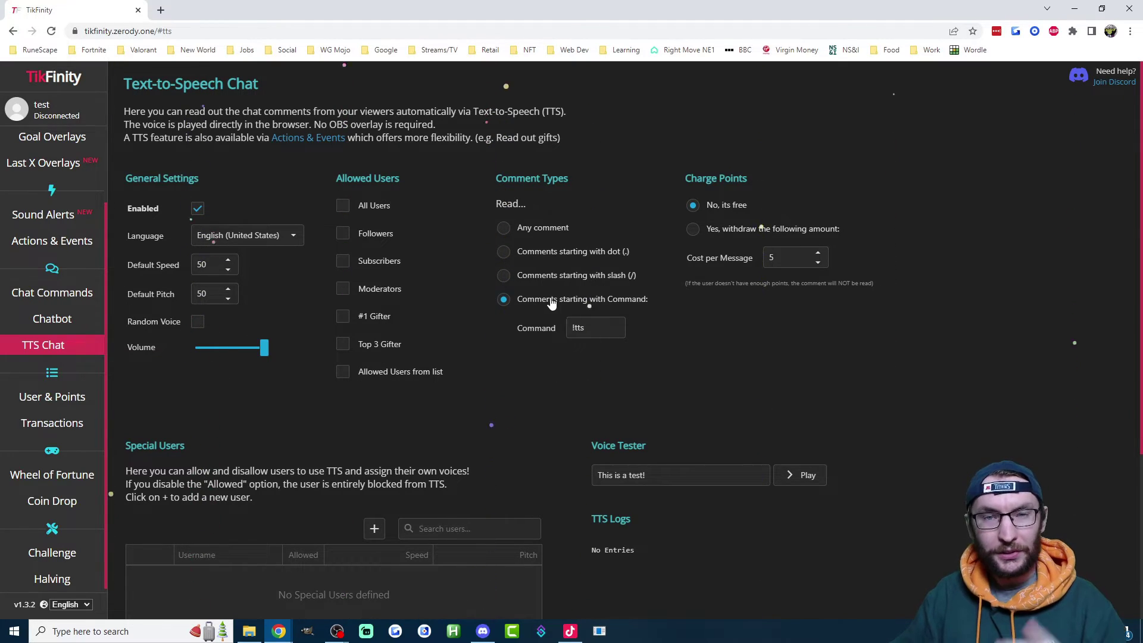
{"action": "left_click_drag", "start_coordinate": [608, 326], "coordinate": [569, 322]}
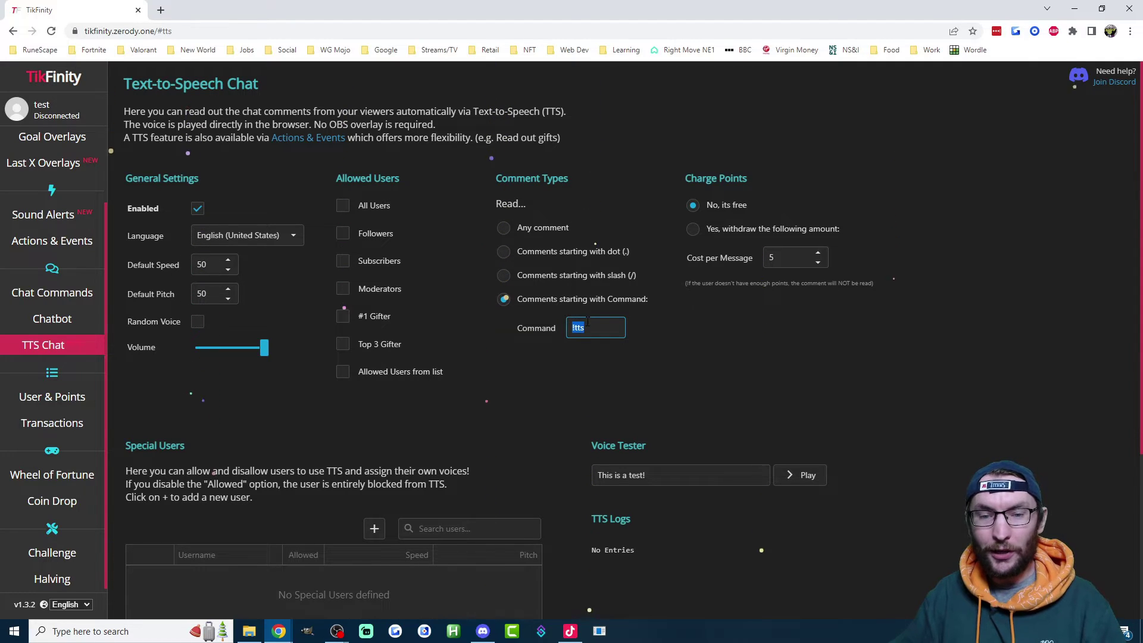
{"action": "left_click", "coordinate": [587, 321]}
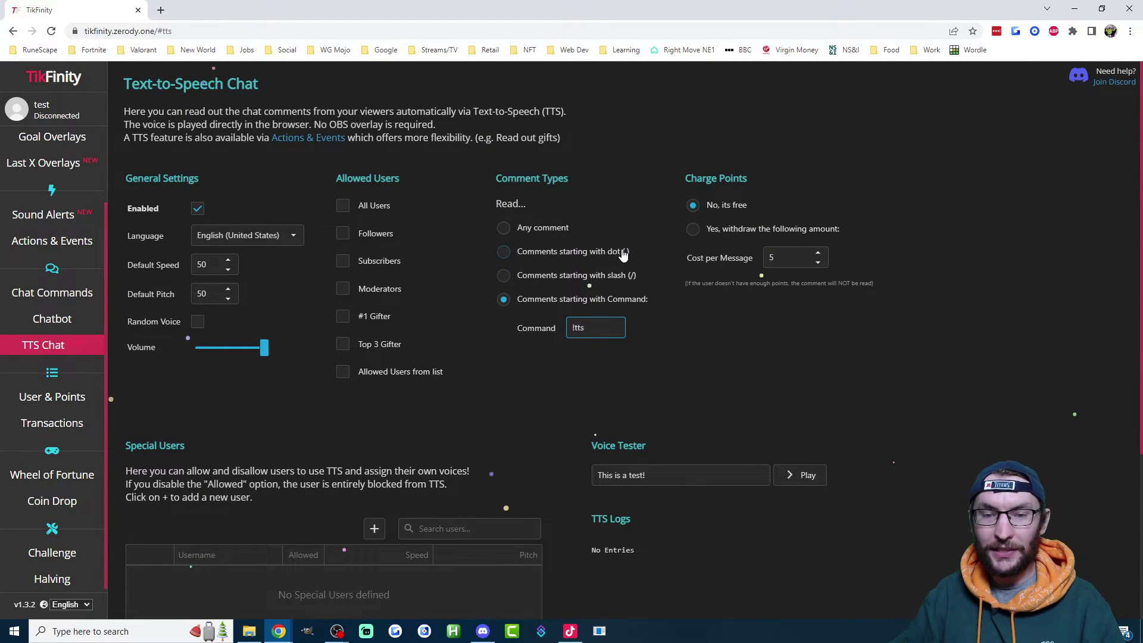
{"action": "left_click_drag", "start_coordinate": [565, 327], "coordinate": [584, 325]}
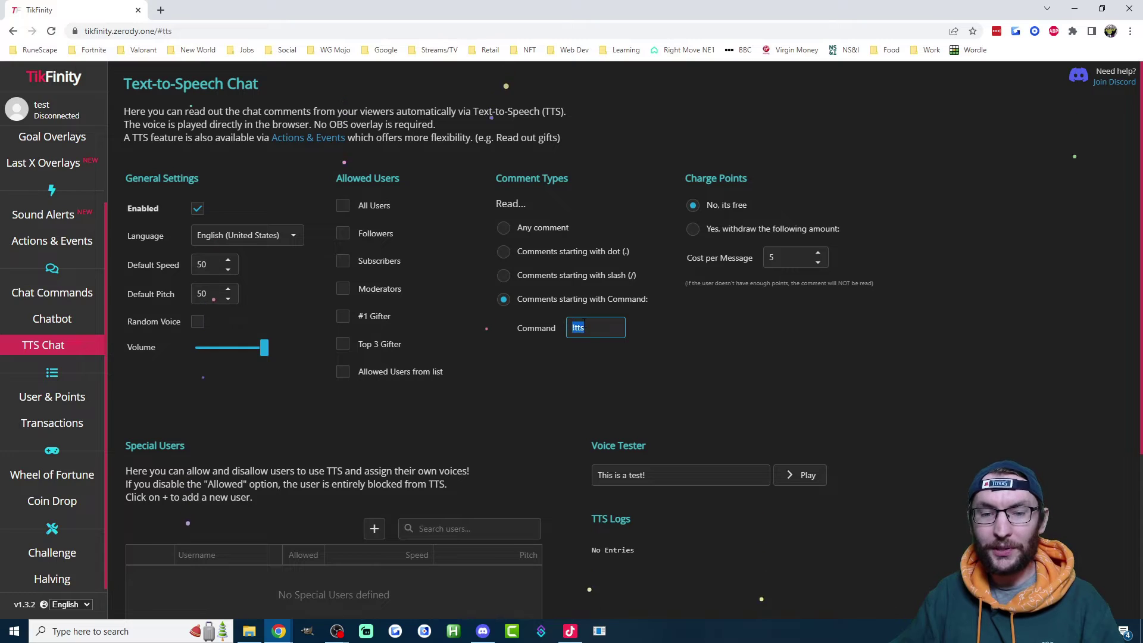
{"action": "left_click", "coordinate": [584, 327]}
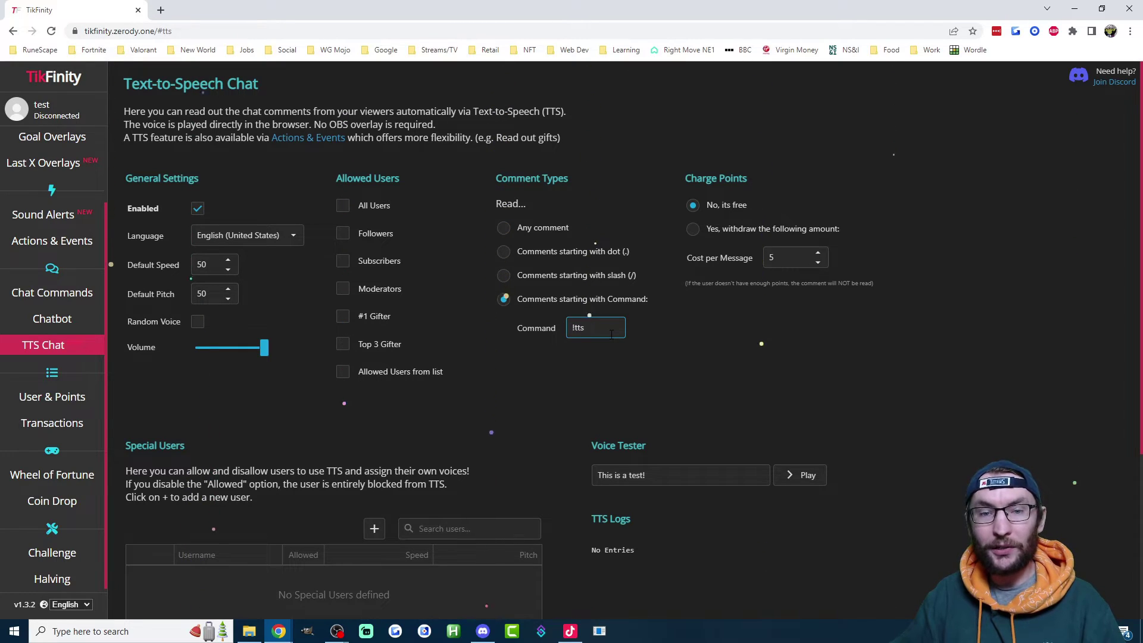
{"action": "left_click", "coordinate": [573, 226]}
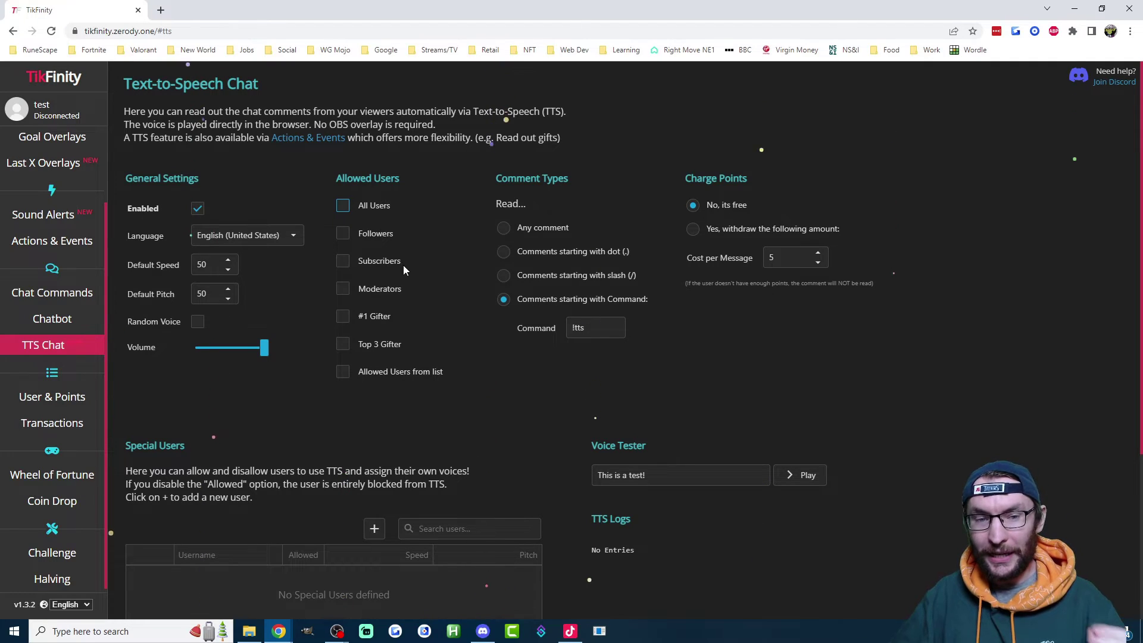
Allow Subscribers, Moderators, Top 3 Gifter and #1 Gifter to use text-to-speech chat
{"action": "left_click", "coordinate": [380, 267]}
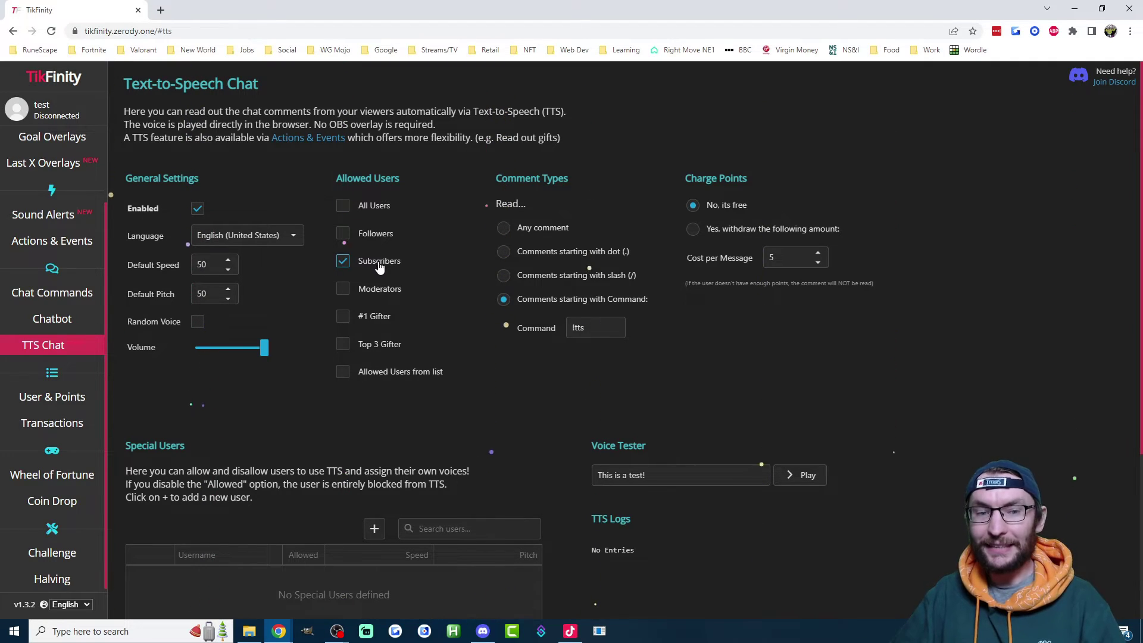
{"action": "left_click", "coordinate": [377, 296]}
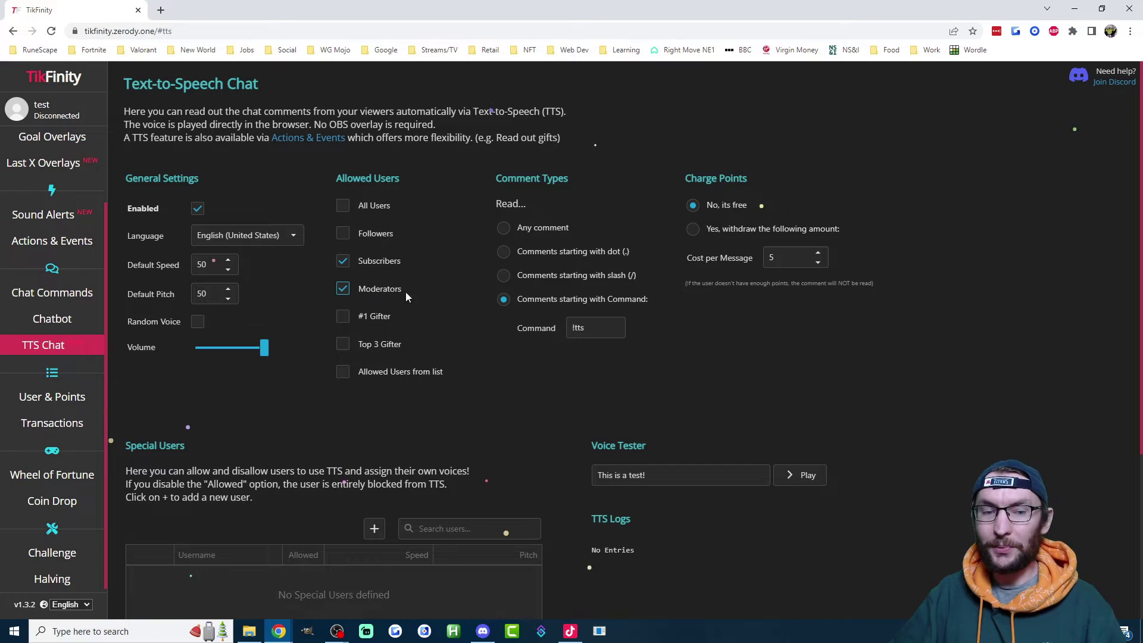
{"action": "left_click", "coordinate": [386, 343]}
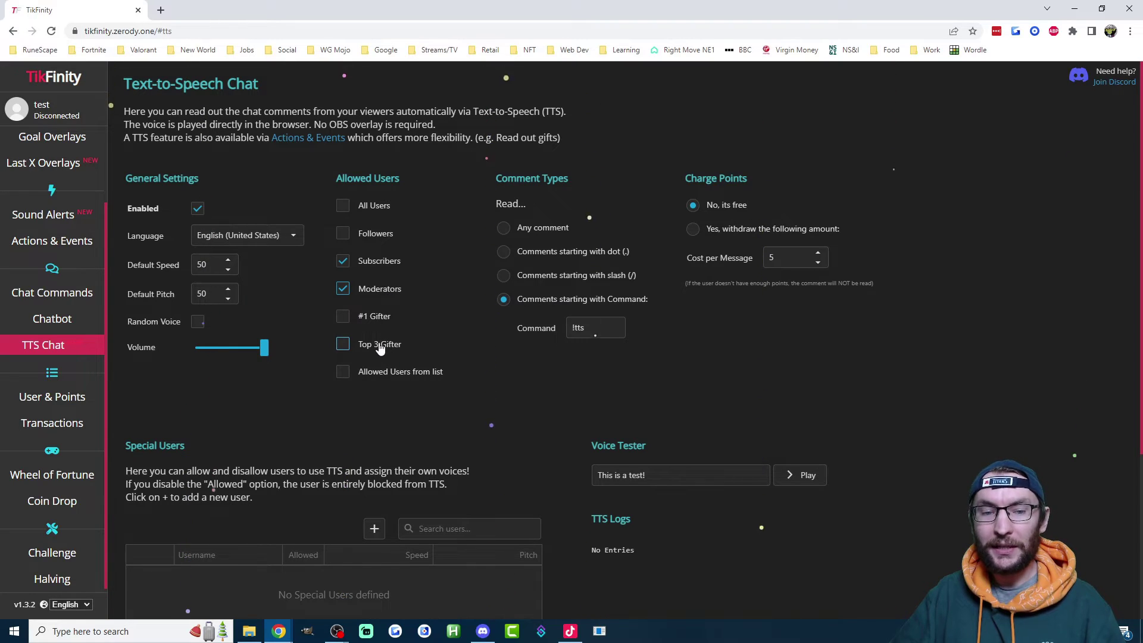
{"action": "left_click", "coordinate": [373, 318]}
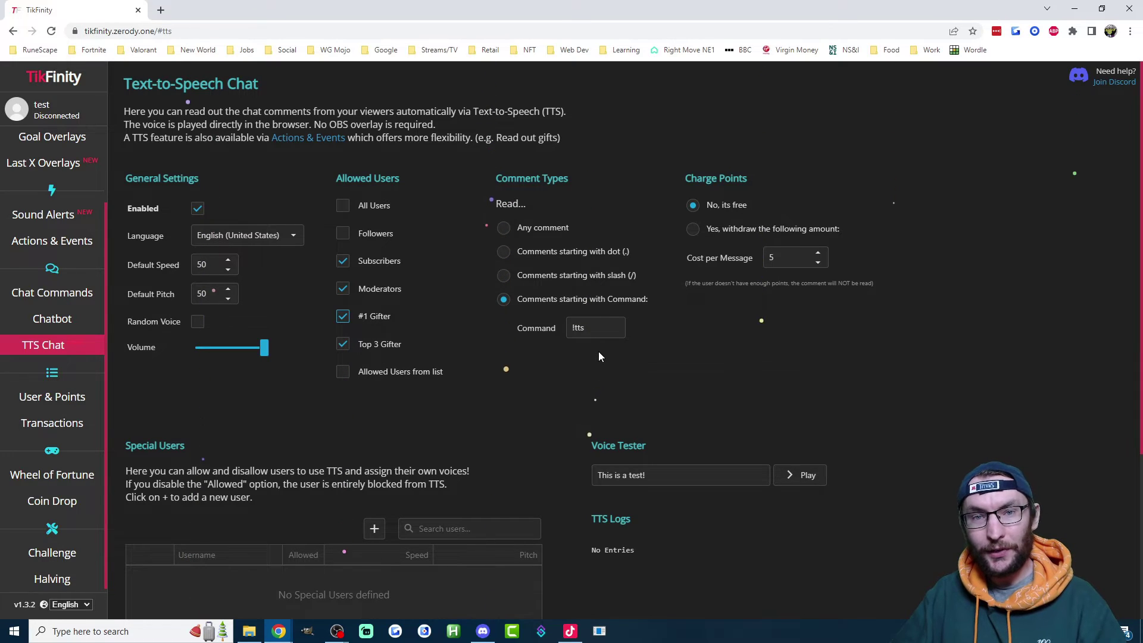
Review the username and comment placeholders in the TTS message template, and play the "This is a test!" voice sample
{"action": "scroll", "coordinate": [640, 348], "scroll_direction": "down", "scroll_amount": 3}
{"action": "scroll", "coordinate": [641, 339], "scroll_direction": "down", "scroll_amount": 1}
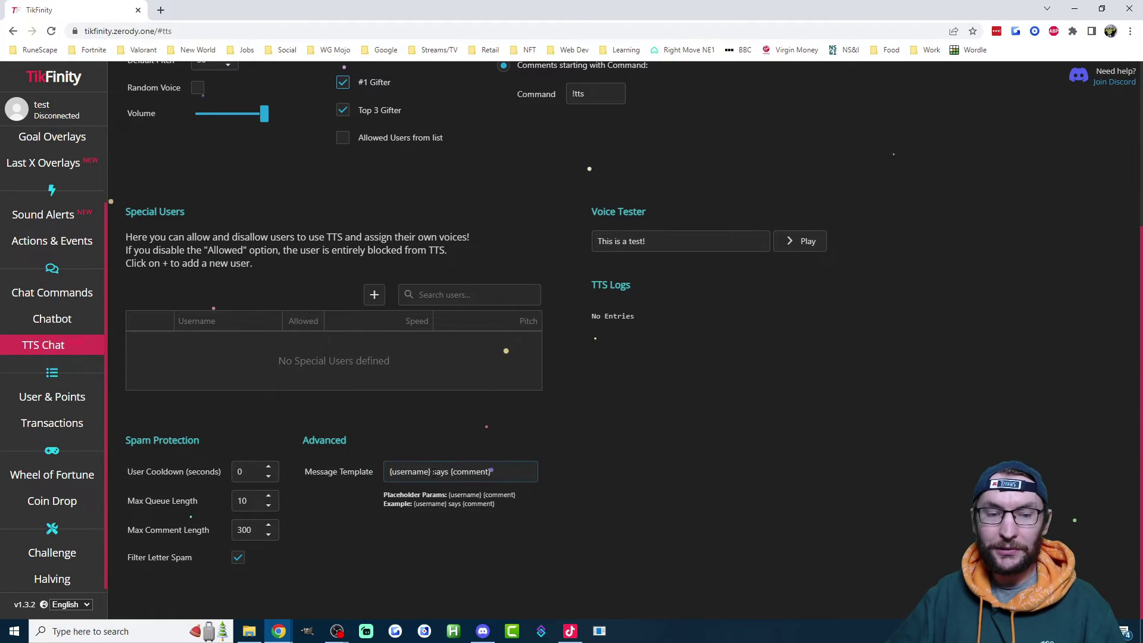
{"action": "left_click_drag", "start_coordinate": [434, 474], "coordinate": [389, 472]}
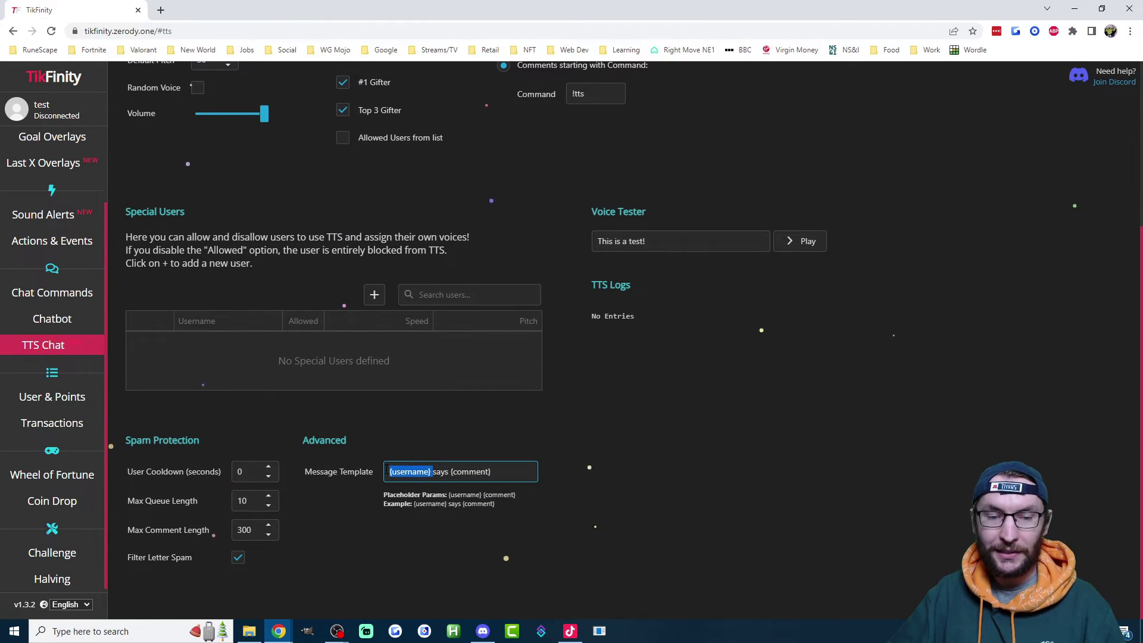
{"action": "left_click", "coordinate": [405, 471]}
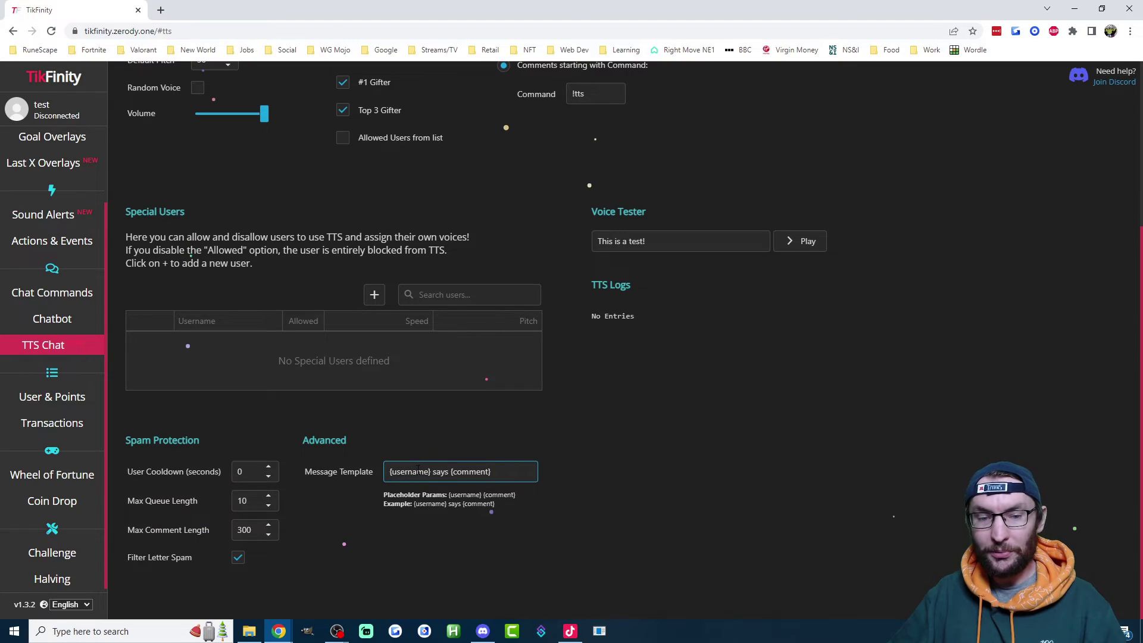
{"action": "left_click_drag", "start_coordinate": [453, 471], "coordinate": [523, 473]}
{"action": "left_click", "coordinate": [523, 473]}
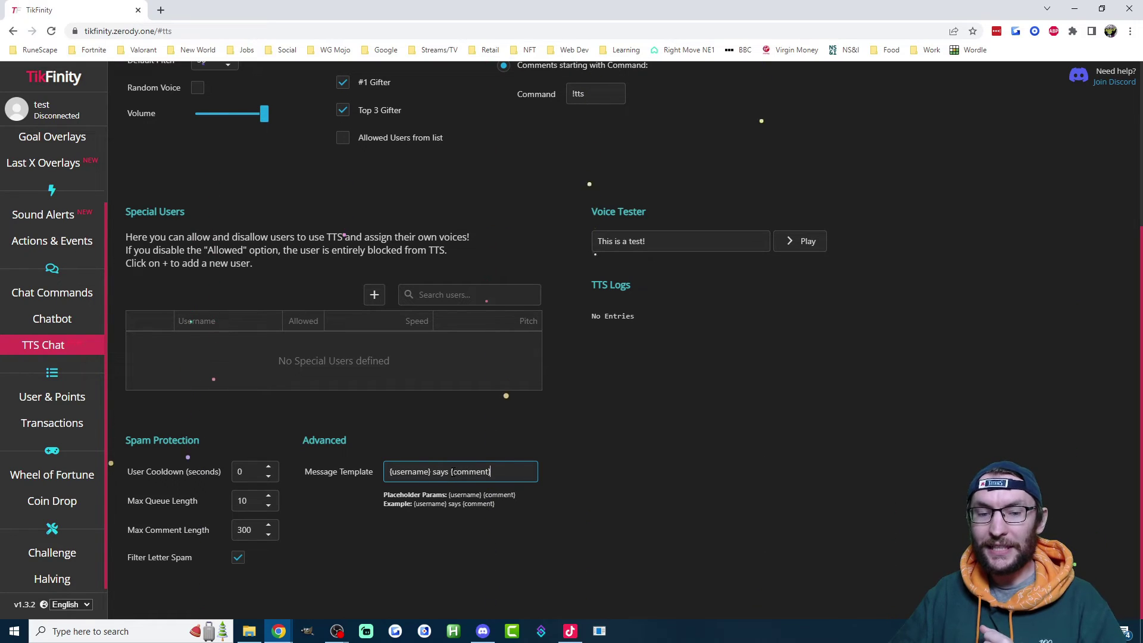
{"action": "left_click_drag", "start_coordinate": [452, 473], "coordinate": [389, 471]}
{"action": "left_click", "coordinate": [486, 470]}
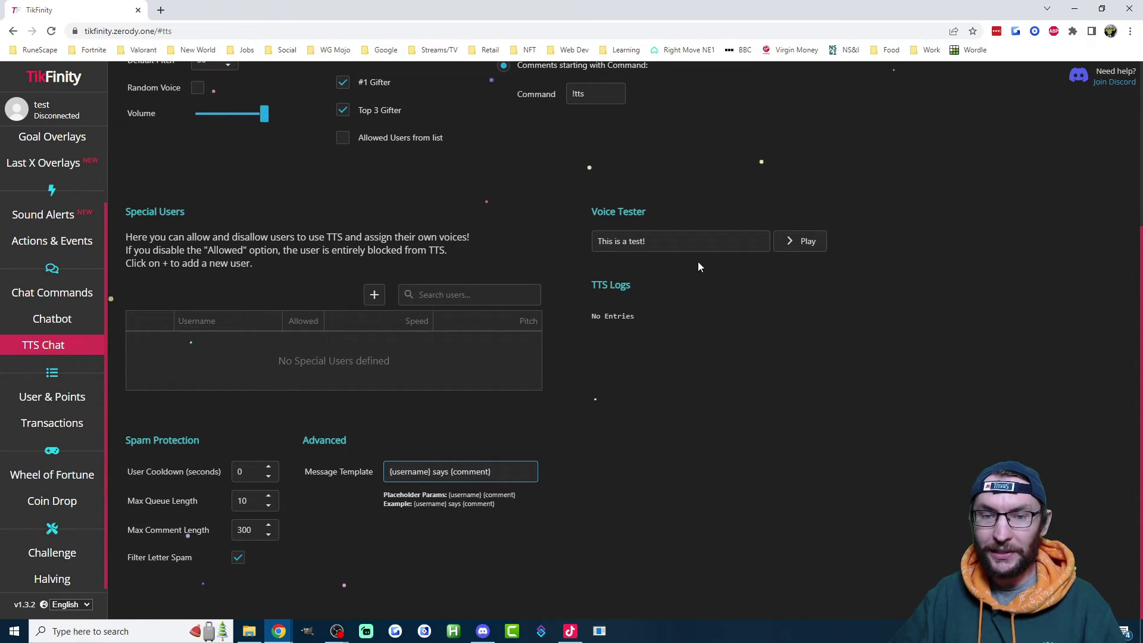
{"action": "left_click", "coordinate": [803, 247]}
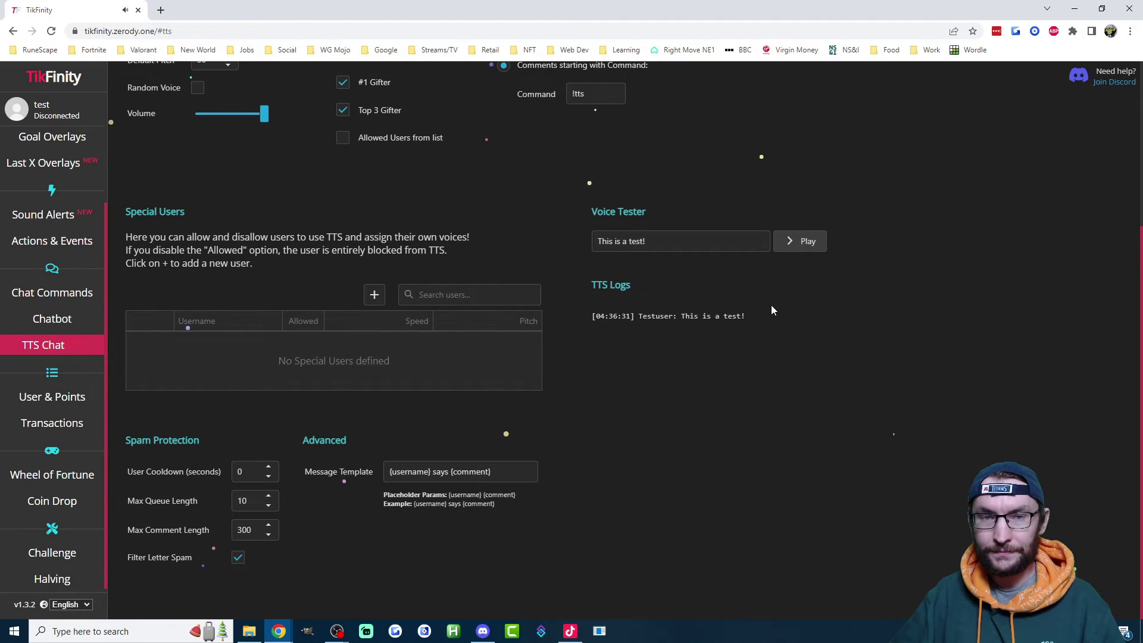
{"action": "scroll", "coordinate": [897, 359], "scroll_direction": "up", "scroll_amount": 4}
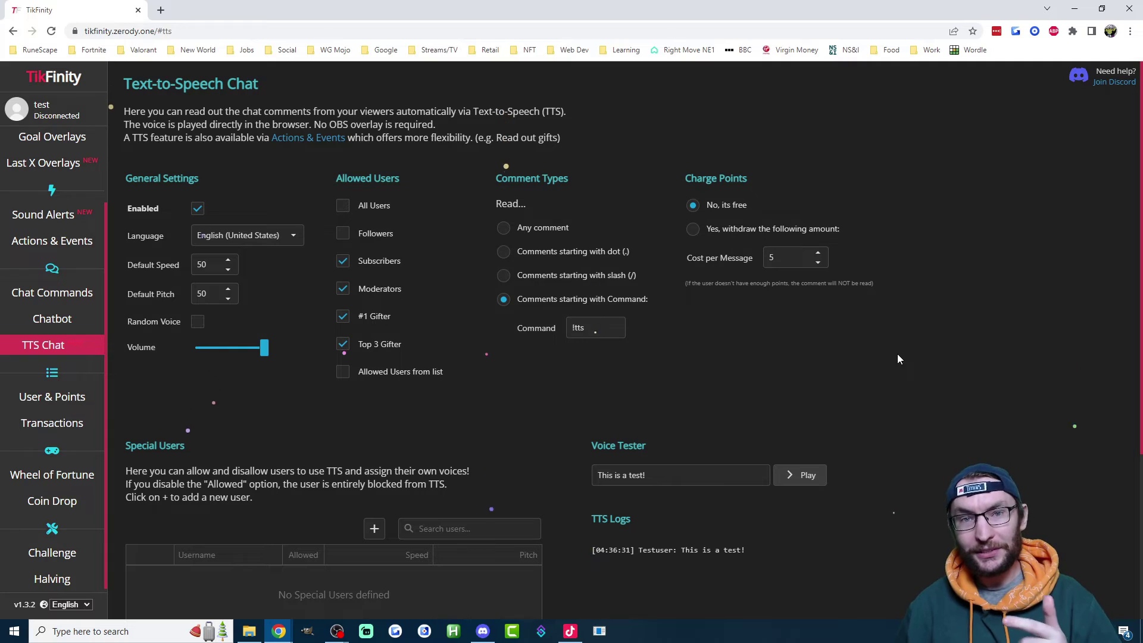
Set the TTS spam protection's User Cooldown to 60 seconds
{"action": "scroll", "coordinate": [584, 380], "scroll_direction": "down", "scroll_amount": 4}
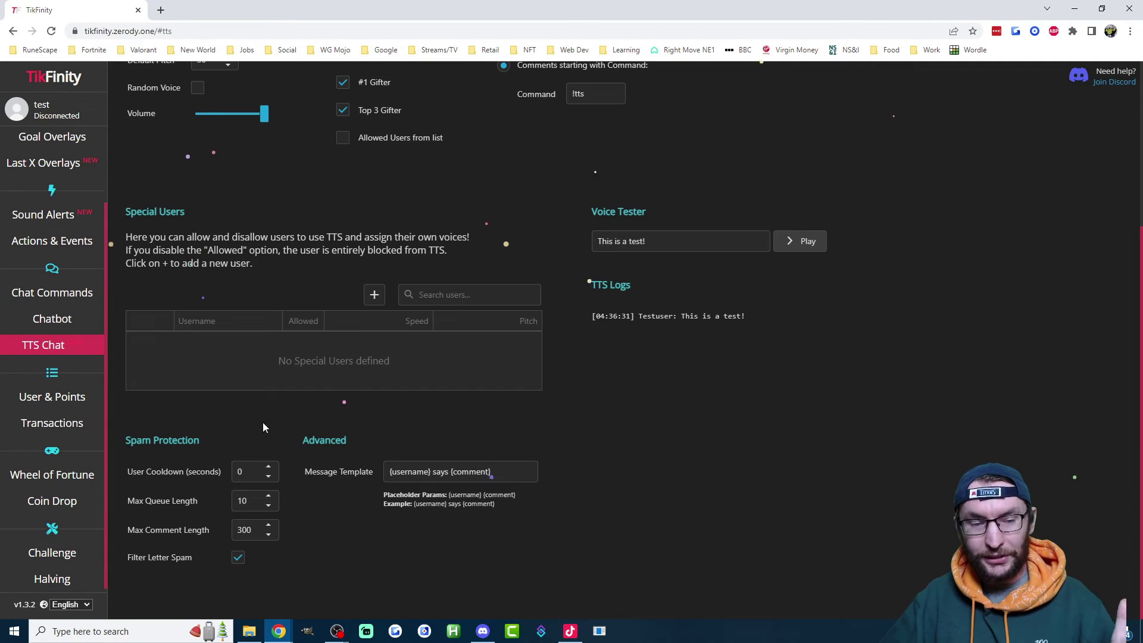
{"action": "left_click_drag", "start_coordinate": [197, 474], "coordinate": [128, 471]}
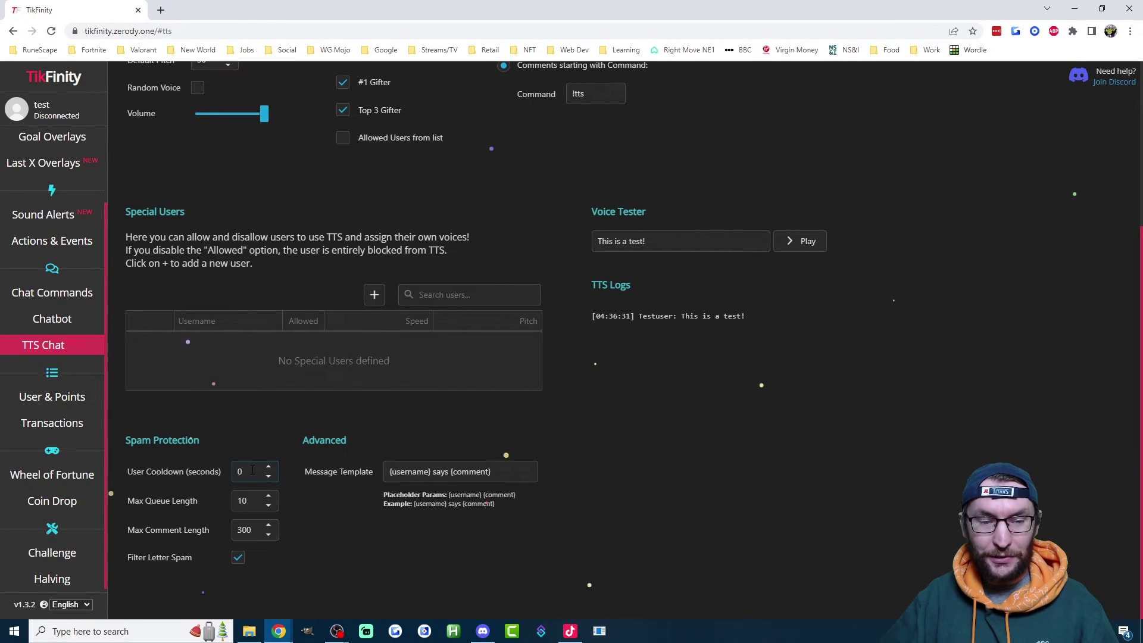
{"action": "left_click_drag", "start_coordinate": [253, 471], "coordinate": [227, 471]}
{"action": "type", "text": "60"}
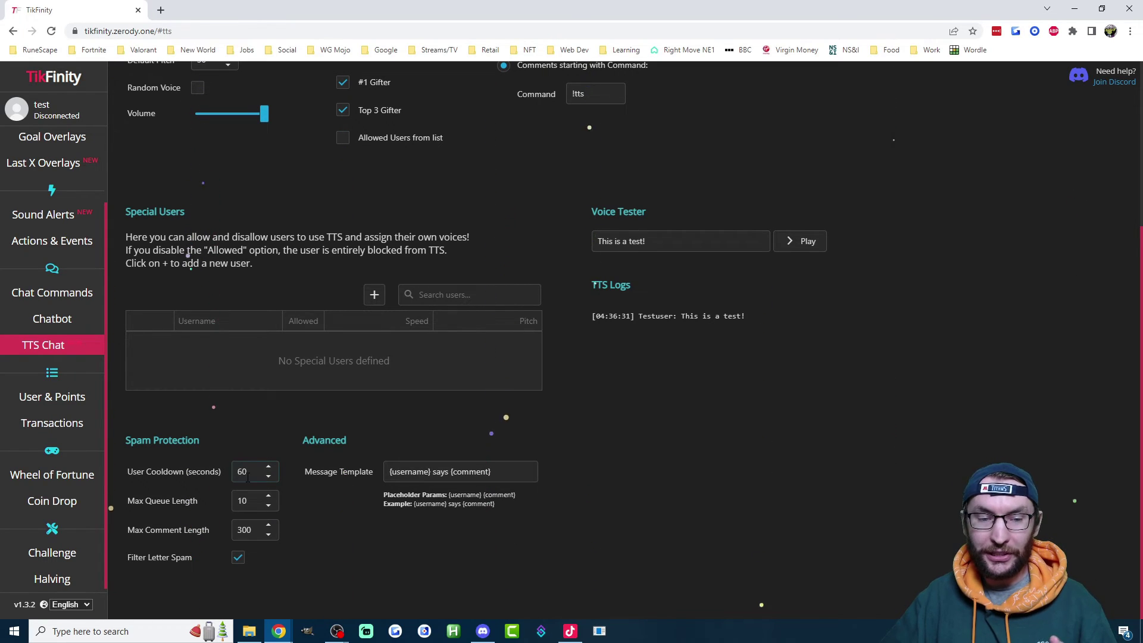
{"action": "left_click_drag", "start_coordinate": [250, 472], "coordinate": [220, 464]}
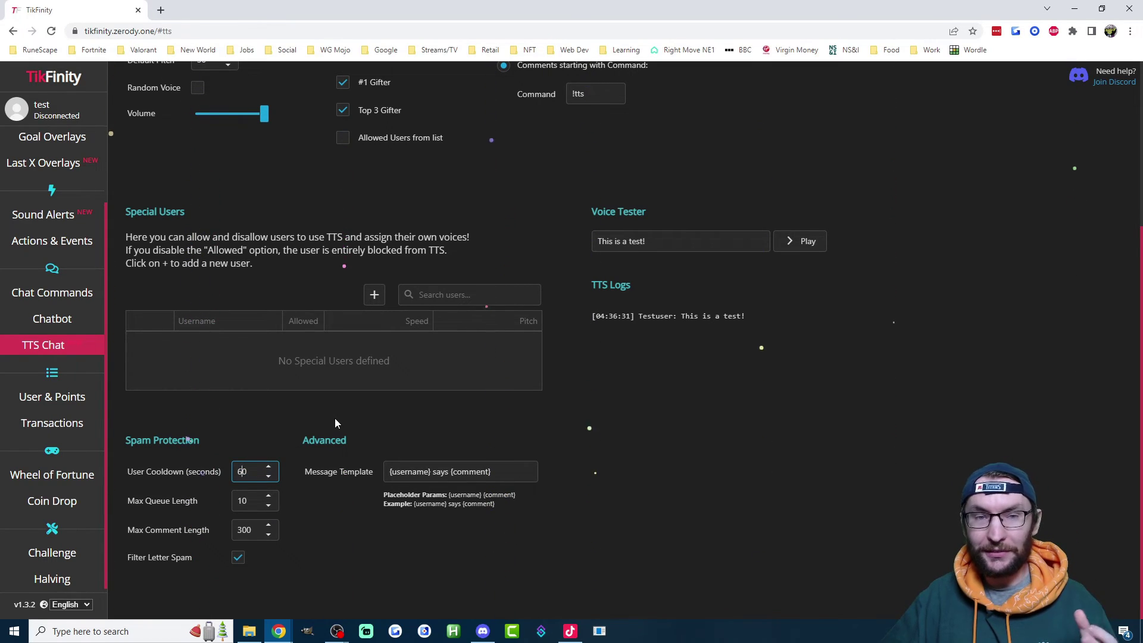
Review the Charge Points options for text-to-speech messages
{"action": "scroll", "coordinate": [665, 387], "scroll_direction": "up", "scroll_amount": 4}
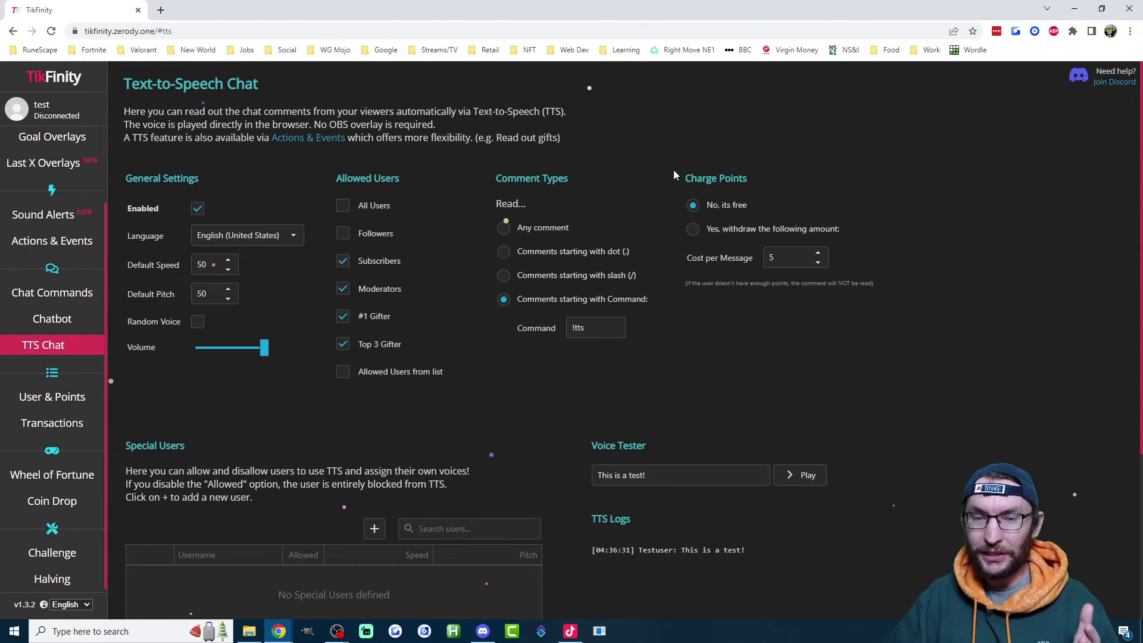
{"action": "left_click_drag", "start_coordinate": [673, 170], "coordinate": [860, 288]}
{"action": "left_click", "coordinate": [890, 290]}
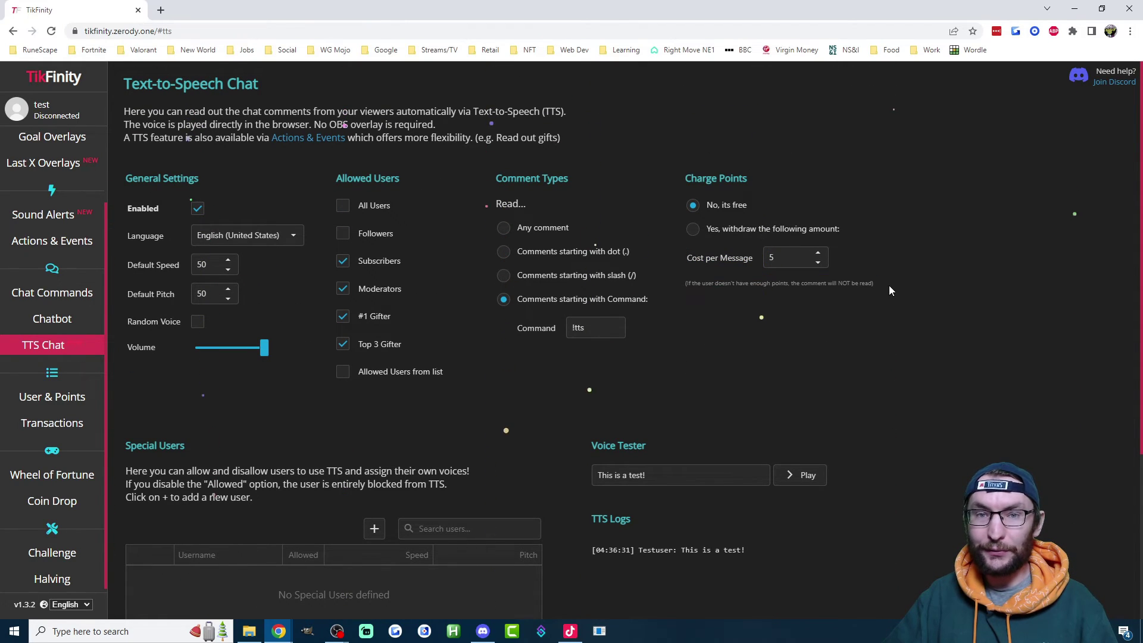